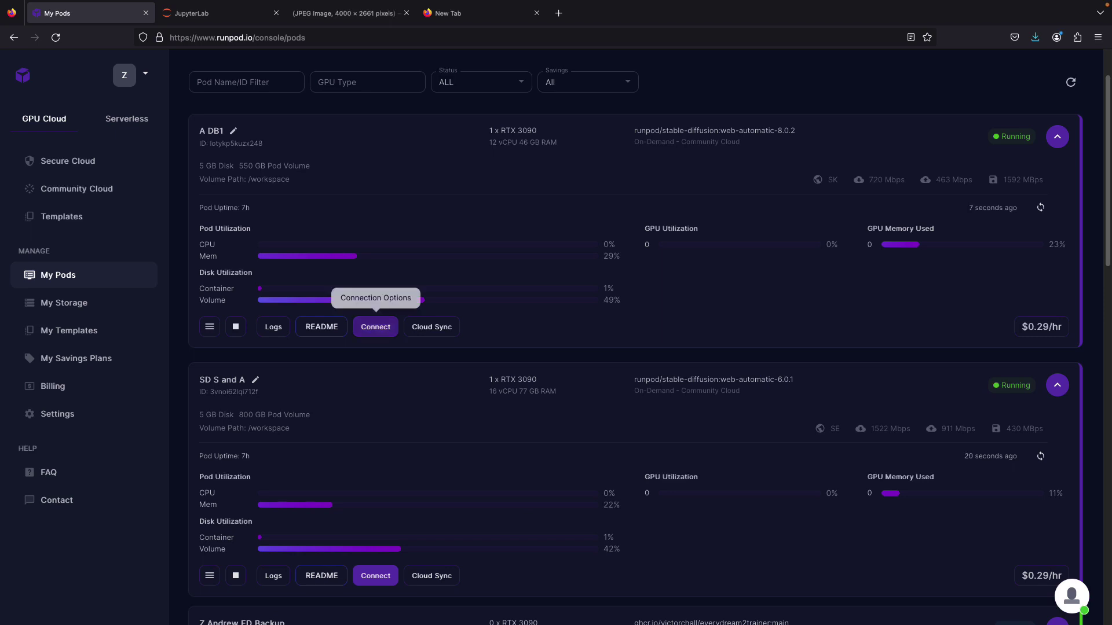
# Step: Connect to the A DB1 pod's Stable Diffusion web interface and view its img2img and txt2img pages
pyautogui.click(375, 326)
pyautogui.click(506, 265)
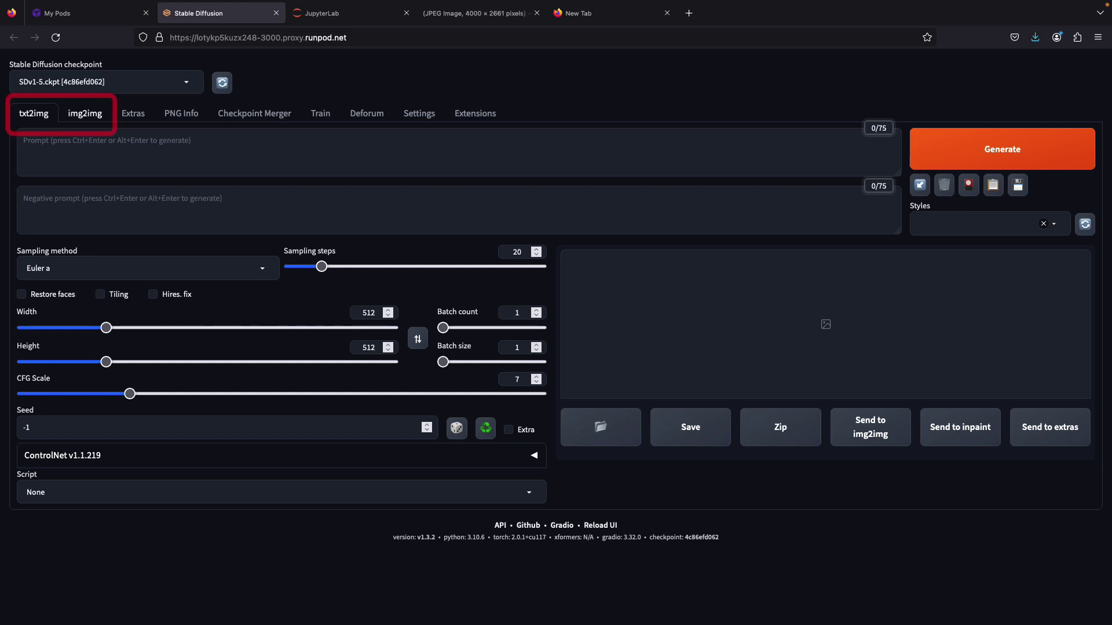
pyautogui.click(84, 113)
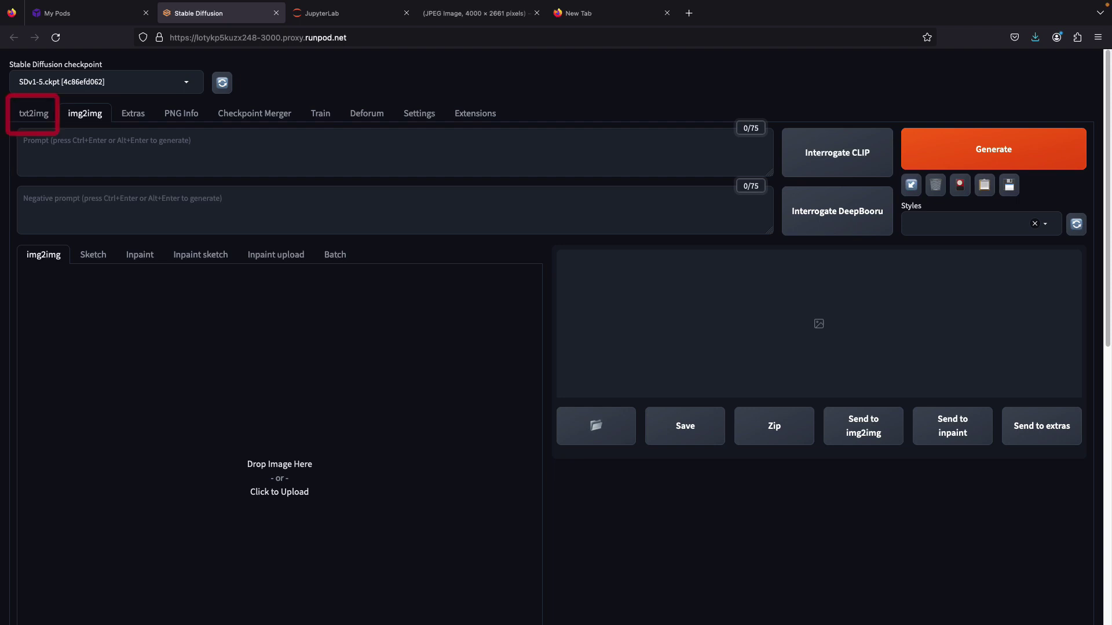
pyautogui.click(33, 113)
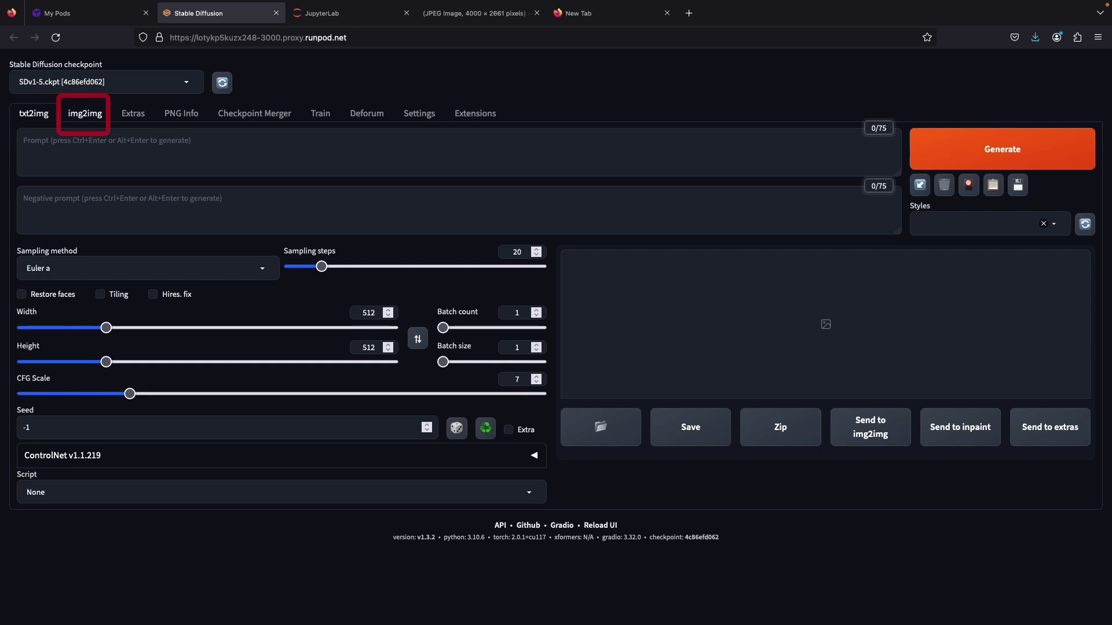
pyautogui.click(85, 112)
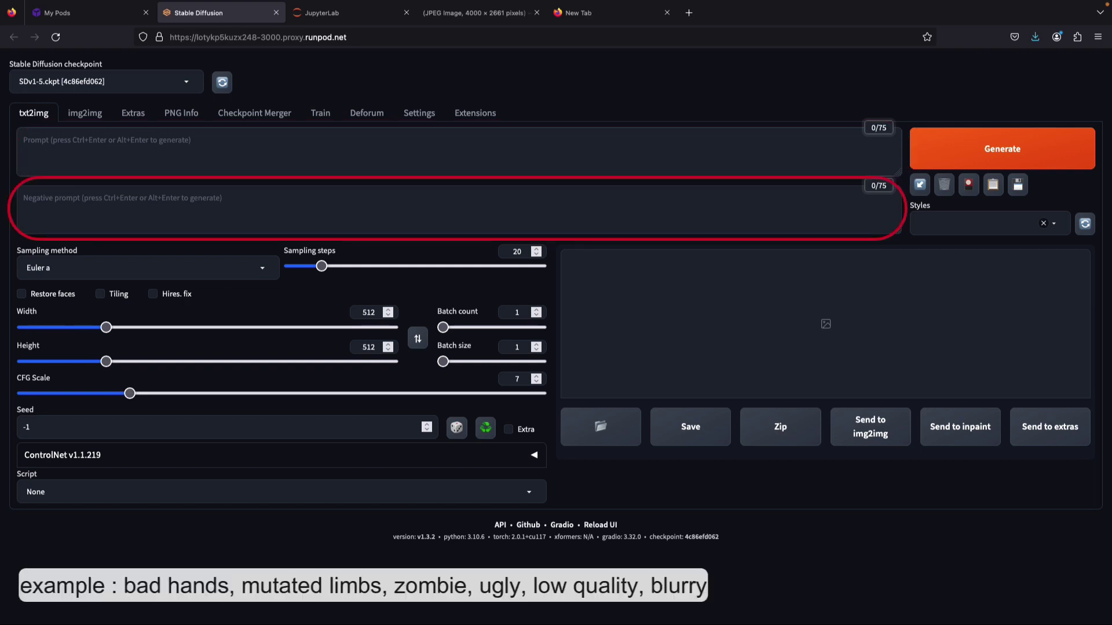
# Step: Enter the txt2img prompt "a girl with blonde hair wearing blue dress, background at the park"
pyautogui.click(23, 197)
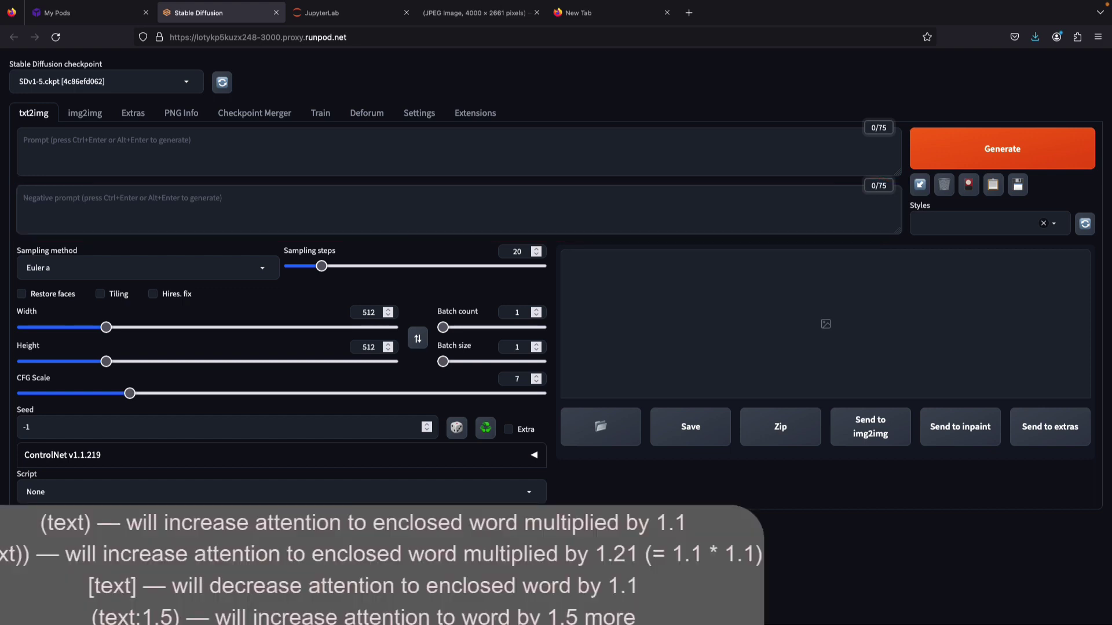
pyautogui.click(23, 139)
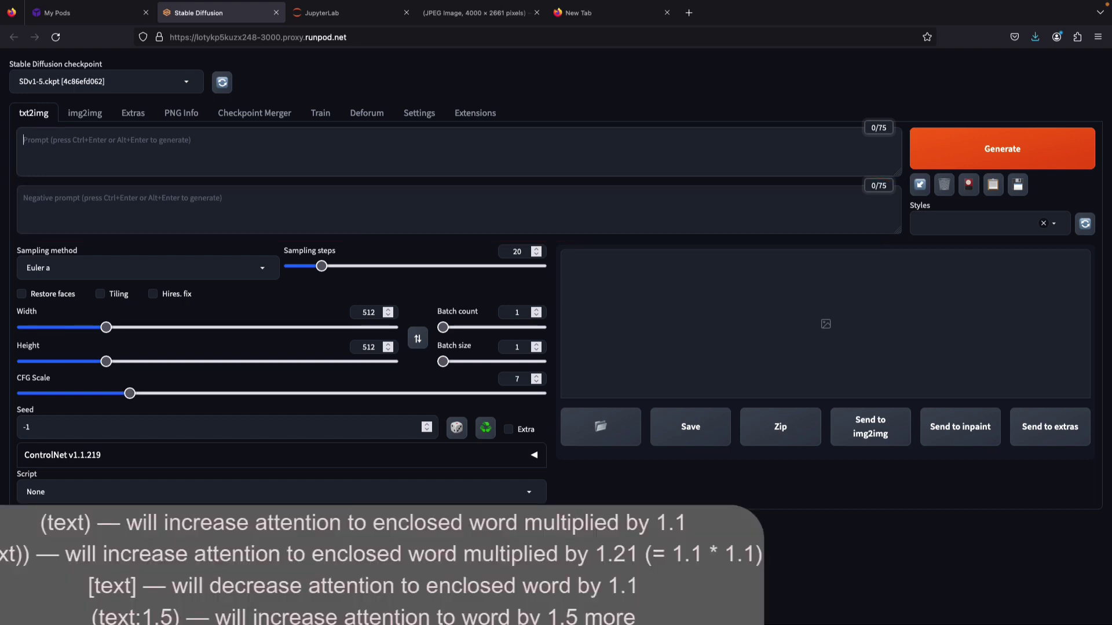
pyautogui.write('a girl')
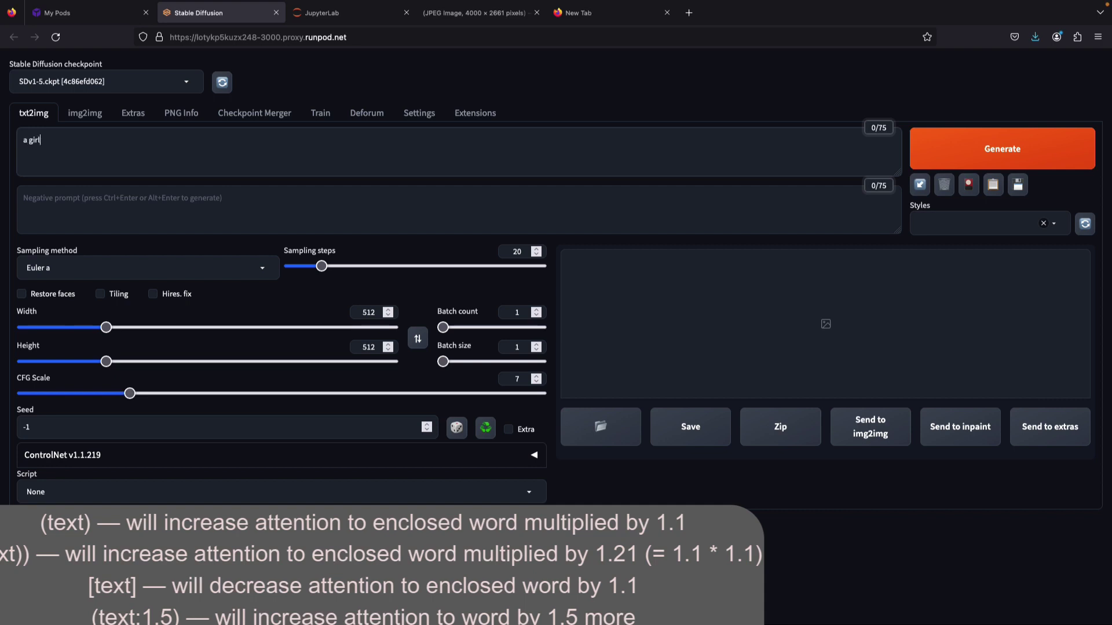
pyautogui.write(' with blonde hair wearing')
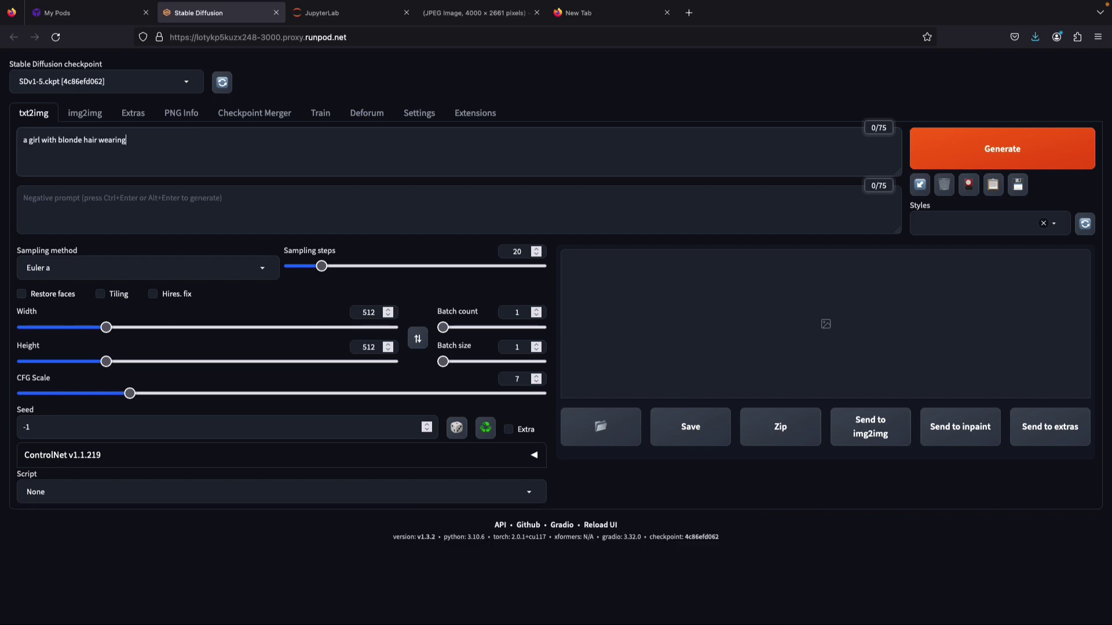
pyautogui.write(' blue dress, background at the park')
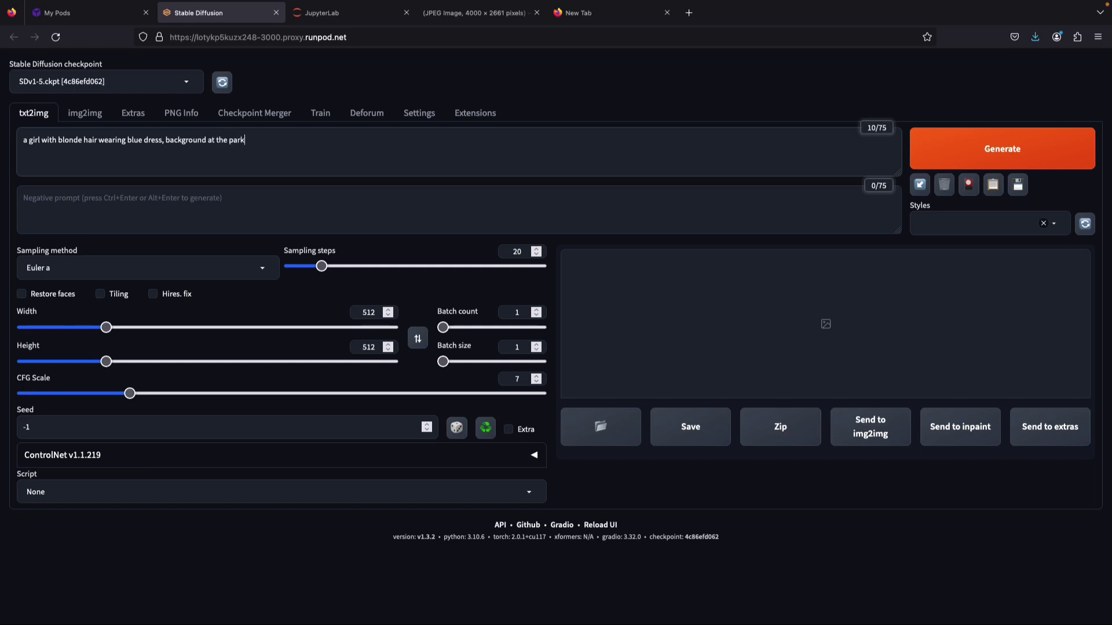
# Step: Enter the negative prompt "bad hand, crossed eyes, four fingers, ugly, low quslity, deformed face, monochrome"
pyautogui.click(23, 198)
pyautogui.write('ba')
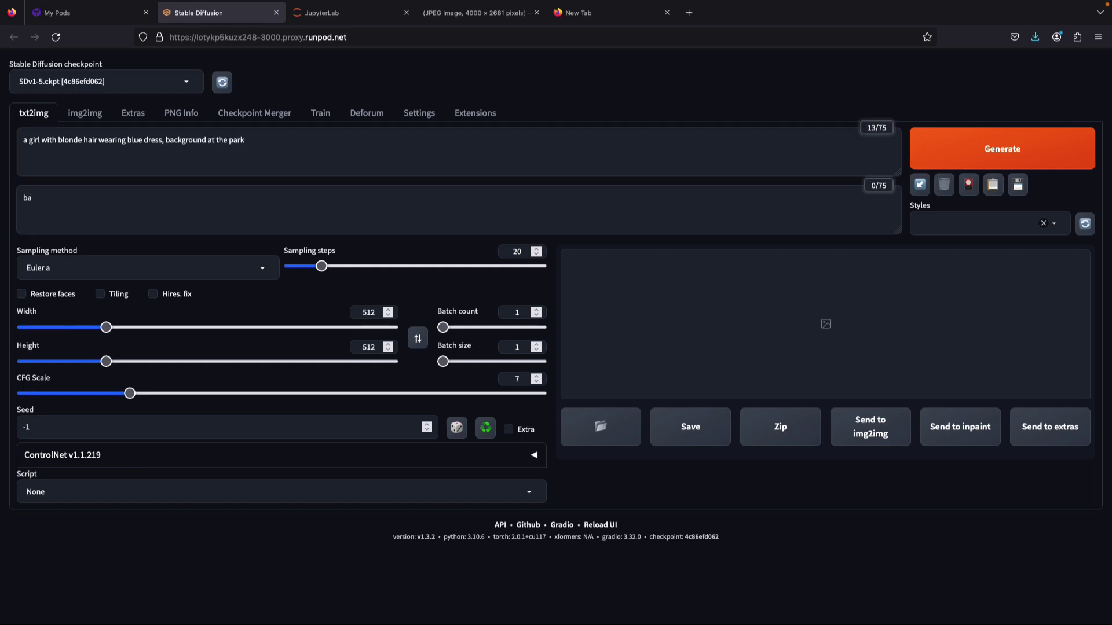
pyautogui.write('d hand, crossed eyes, ')
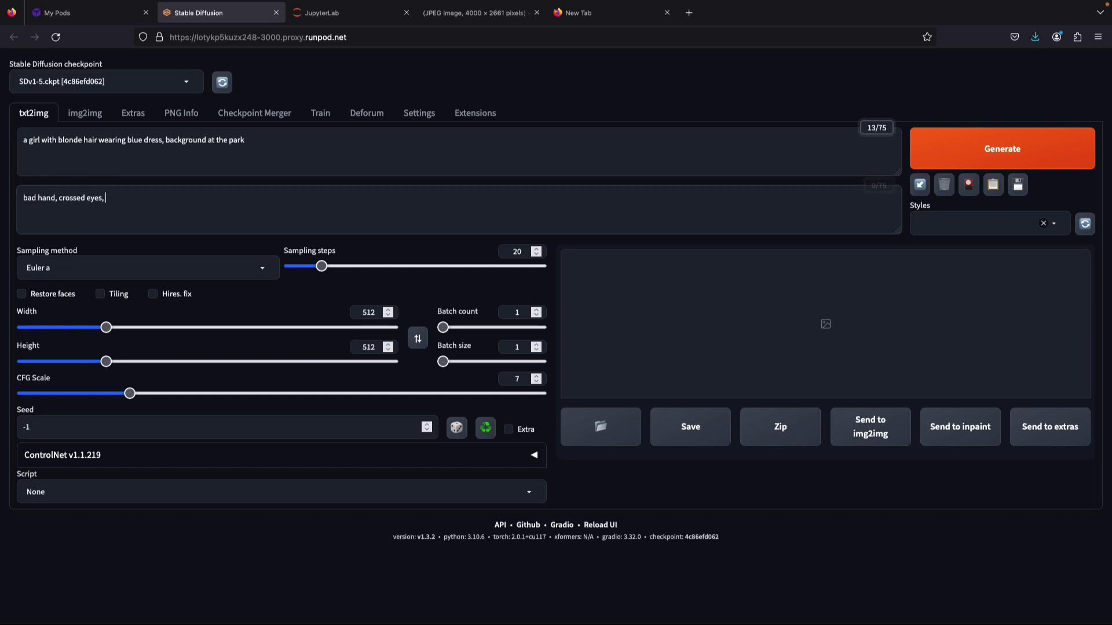
pyautogui.write('four fingers, ugly, low qus')
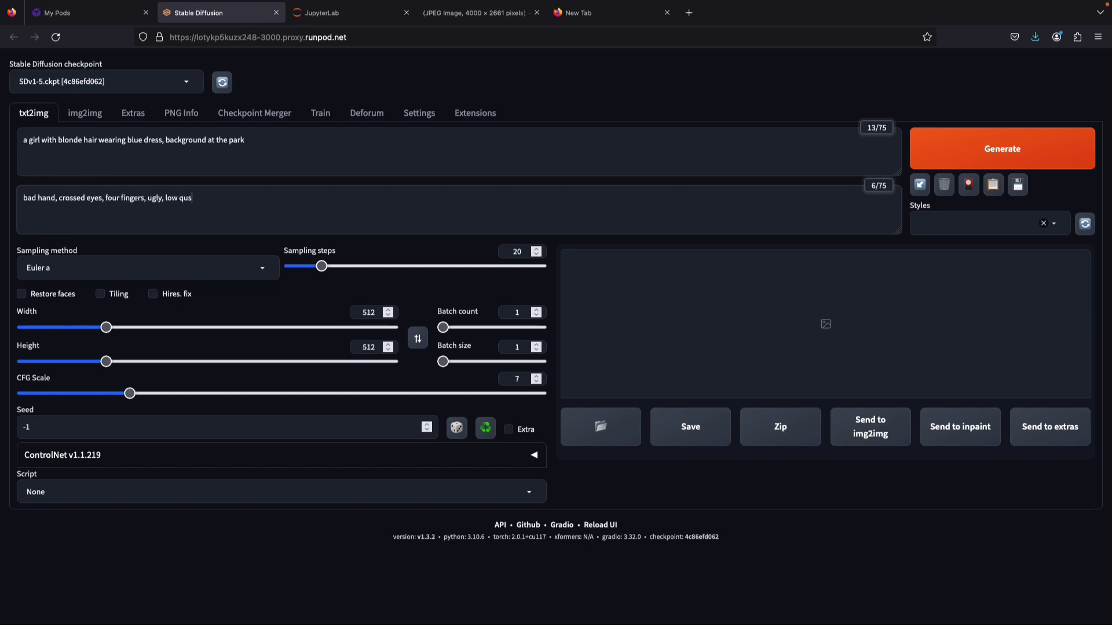
pyautogui.write('lity, deformed face, monochrome')
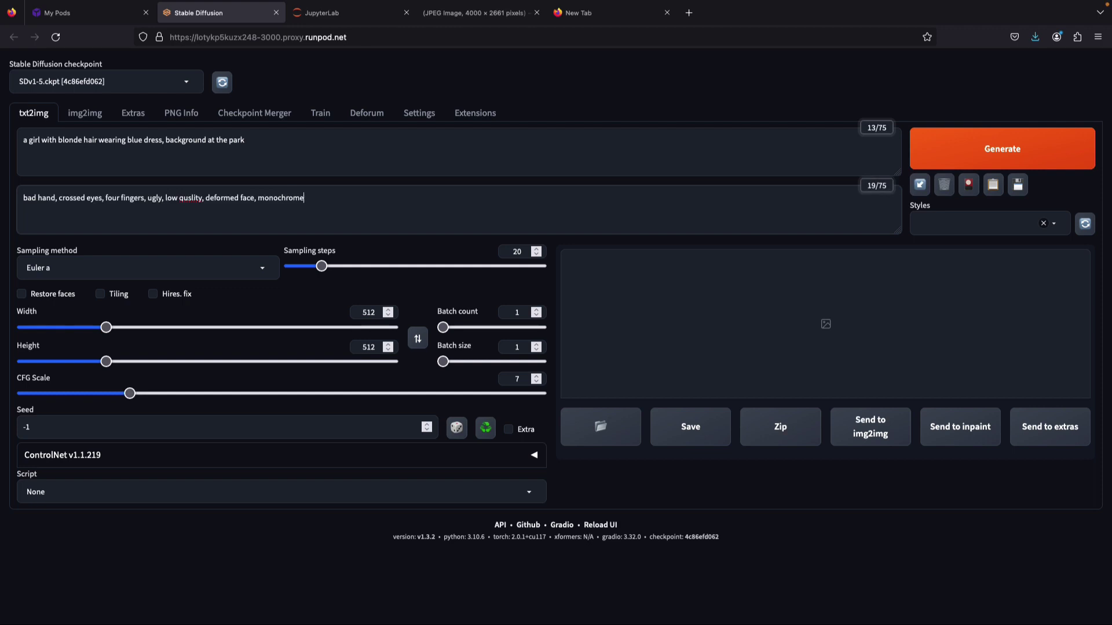
# Step: Append ", high quality, masterpiece" to the prompt and generate the image
pyautogui.click(244, 140)
pyautogui.write(', hig')
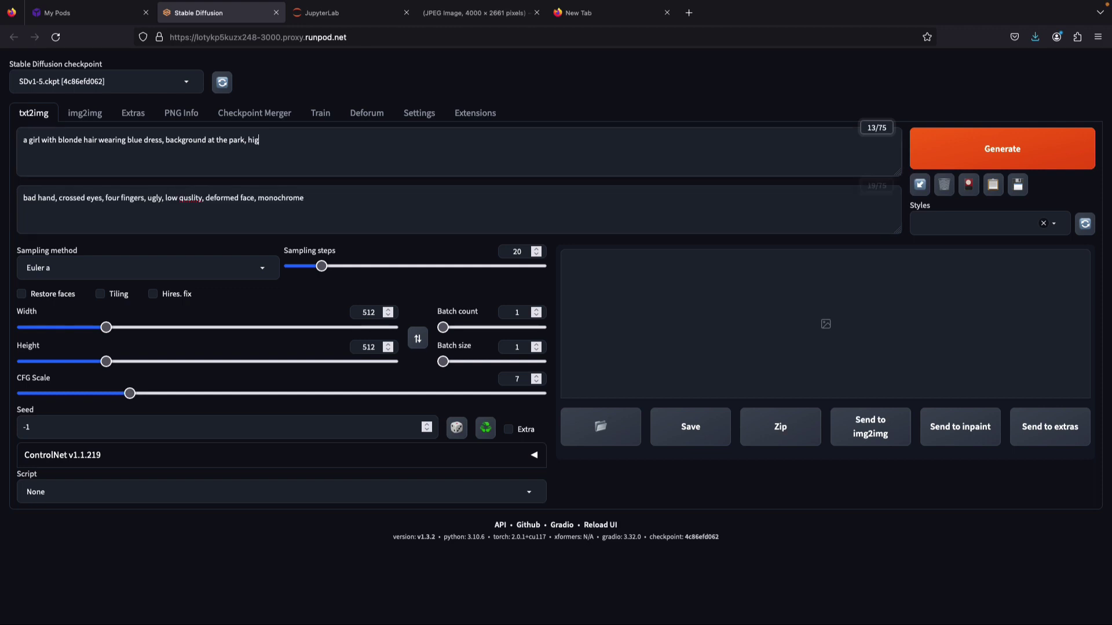
pyautogui.write('h quality, masterpiece')
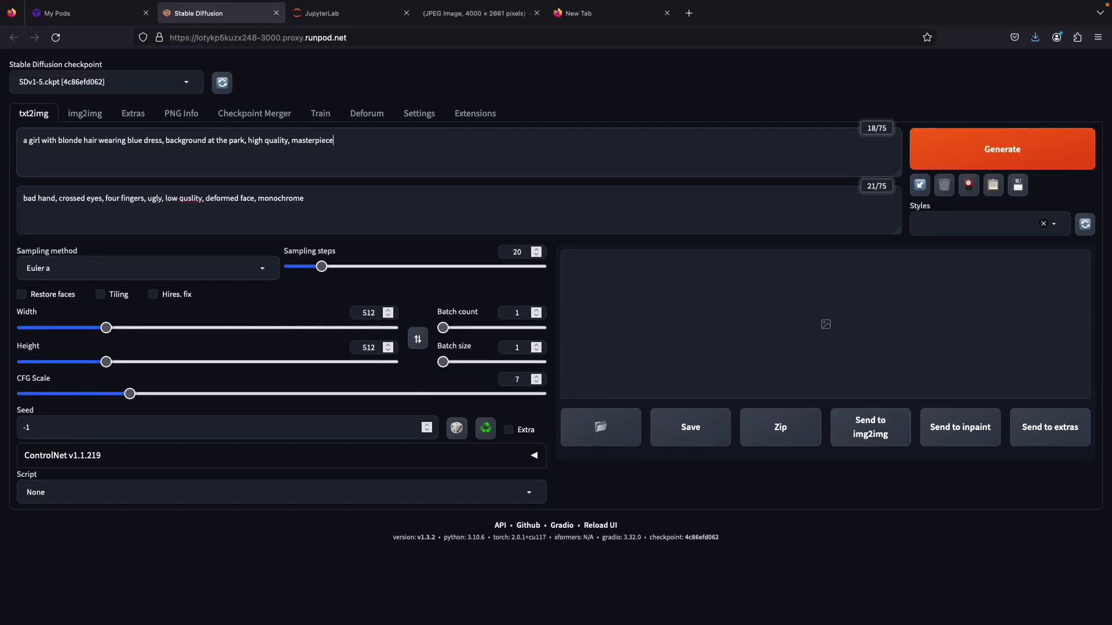
pyautogui.click(1002, 148)
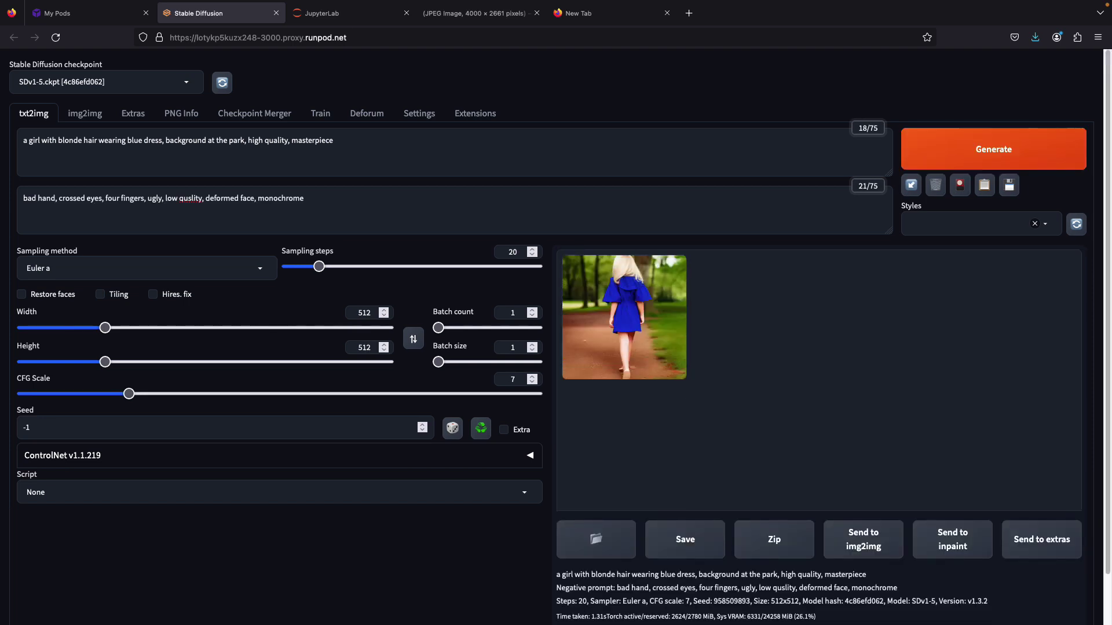
# Step: Insert "wearing backpack," before "high quality" in the prompt
pyautogui.click(248, 140)
pyautogui.write('weaar')
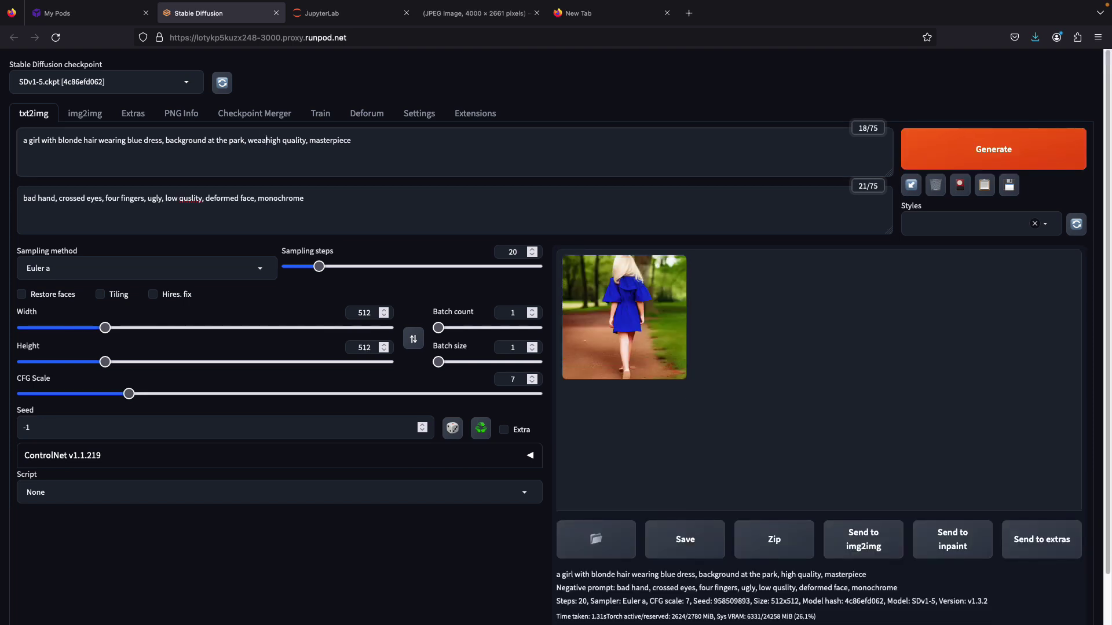
pyautogui.press('BackSpace')
pyautogui.press('BackSpace')
pyautogui.write('ring backpack,')
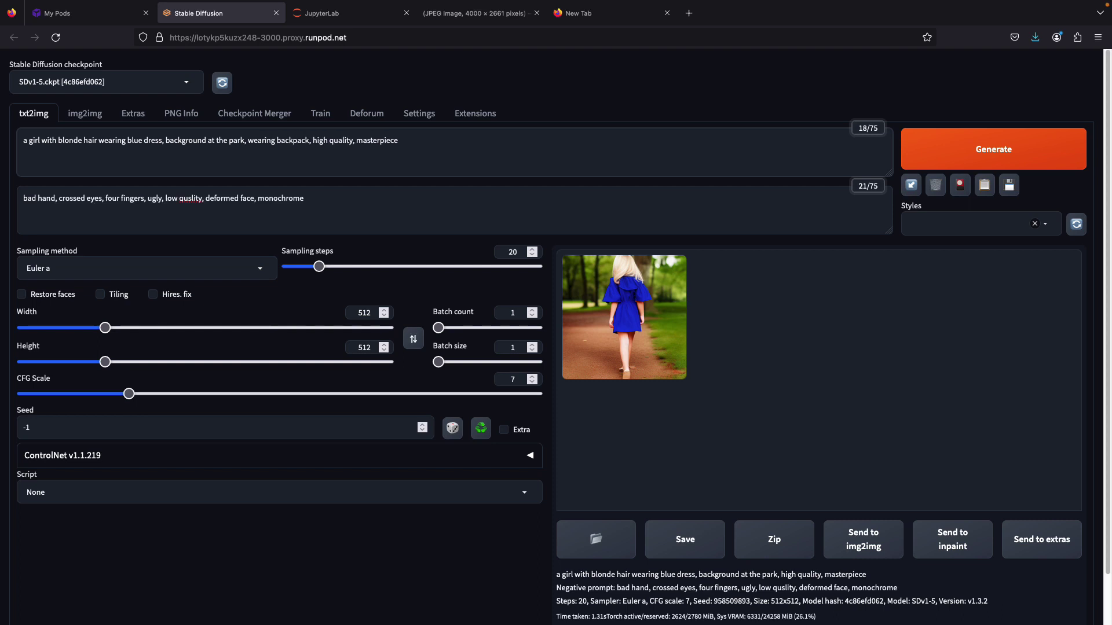
# Step: Emphasize "wearing backpack" with round brackets, generate a new image and close its enlarged preview
pyautogui.click(248, 140)
pyautogui.write('(')
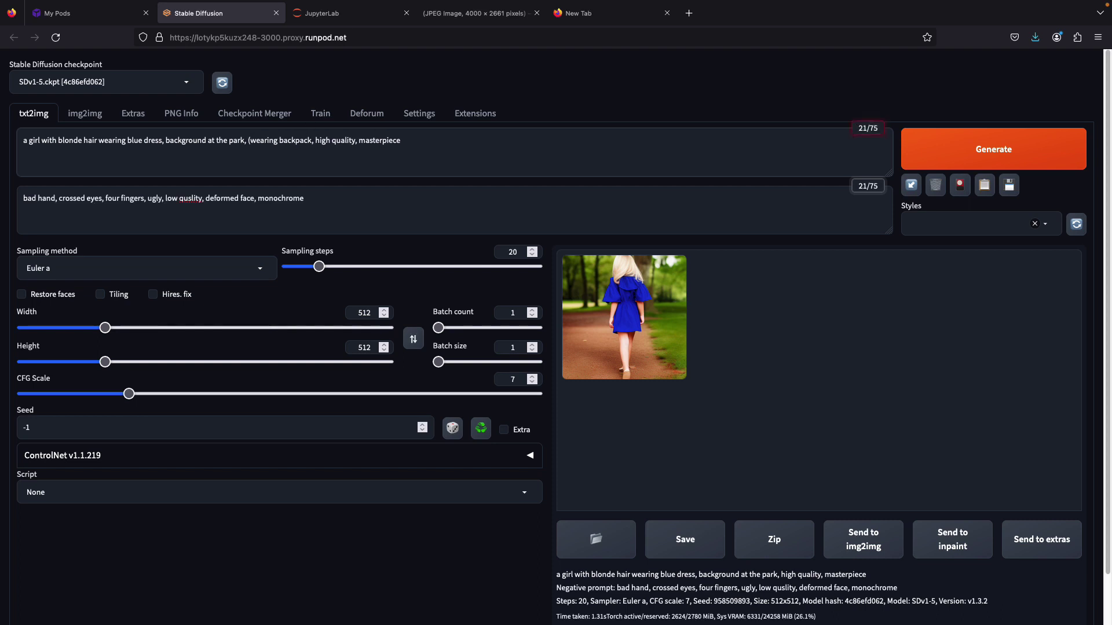
pyautogui.click(311, 140)
pyautogui.write(')')
pyautogui.hotkey('ctrl', 'Return')
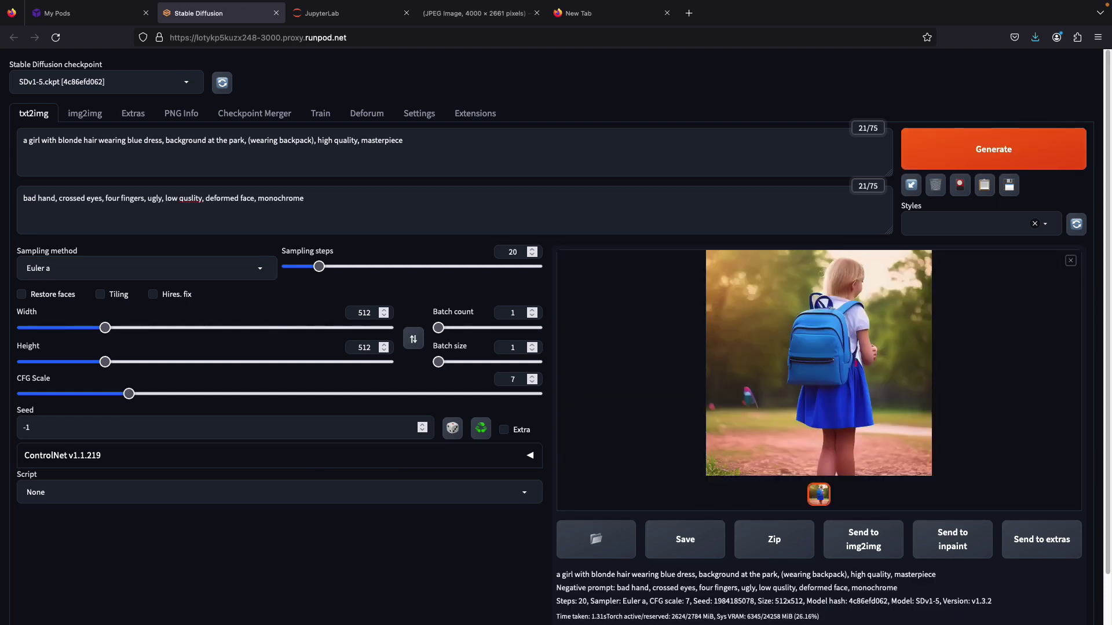
pyautogui.click(1071, 260)
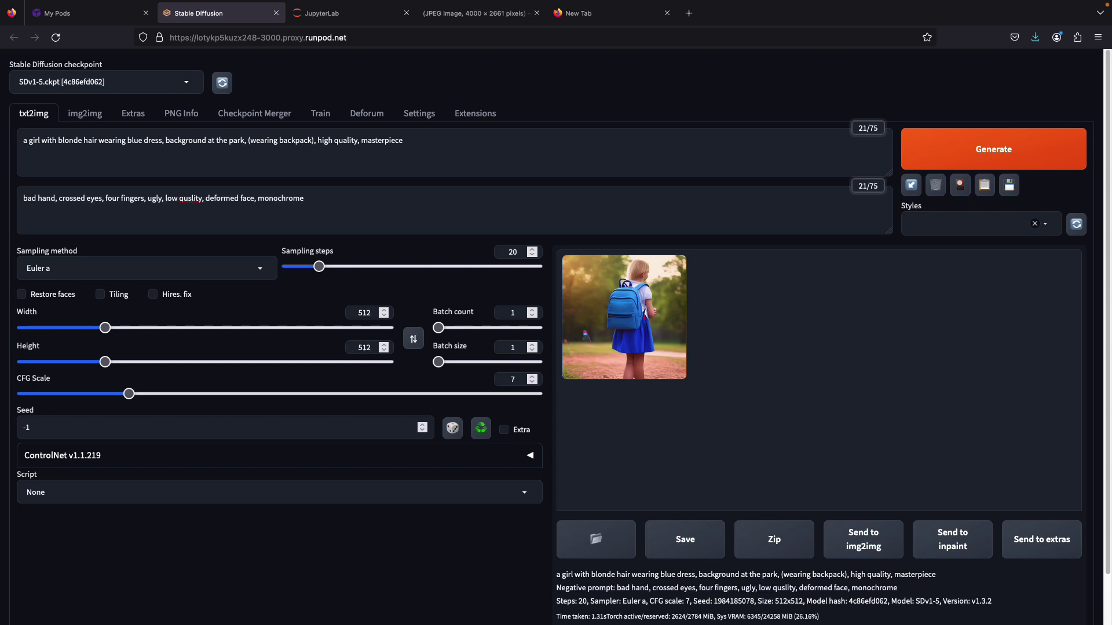
# Step: Replace the prompt with "painting of angelina jolie" and generate the image
pyautogui.moveTo(404, 140); pyautogui.dragTo(21, 140)
pyautogui.press('BackSpace')
pyautogui.write('angeli')
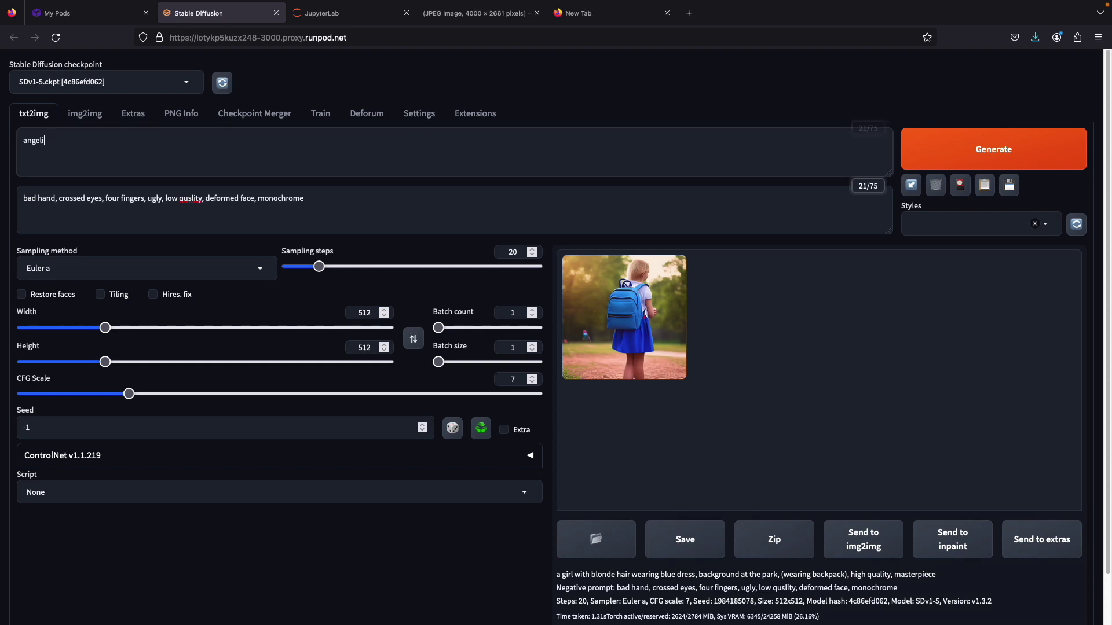
pyautogui.write('na jolie')
pyautogui.click(23, 140)
pyautogui.write('painting of')
pyautogui.click(107, 140)
pyautogui.hotkey('ctrl', 'Return')
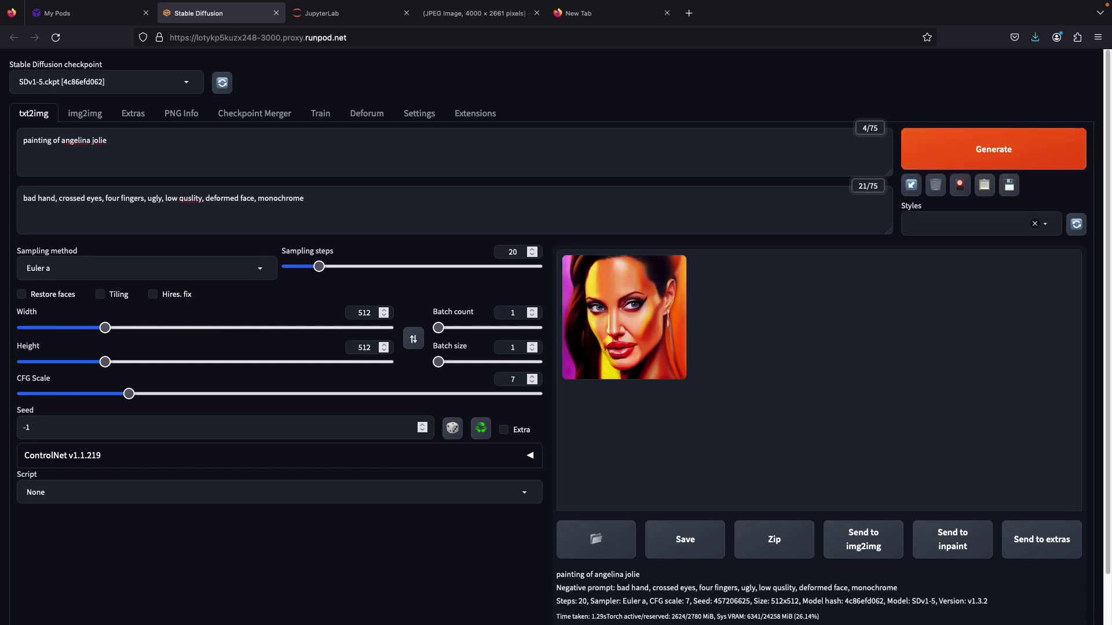
# Step: Replace the prompt with "a vase of flowers in Van Gogh style" and generate the image
pyautogui.hotkey('ctrl', 'a')
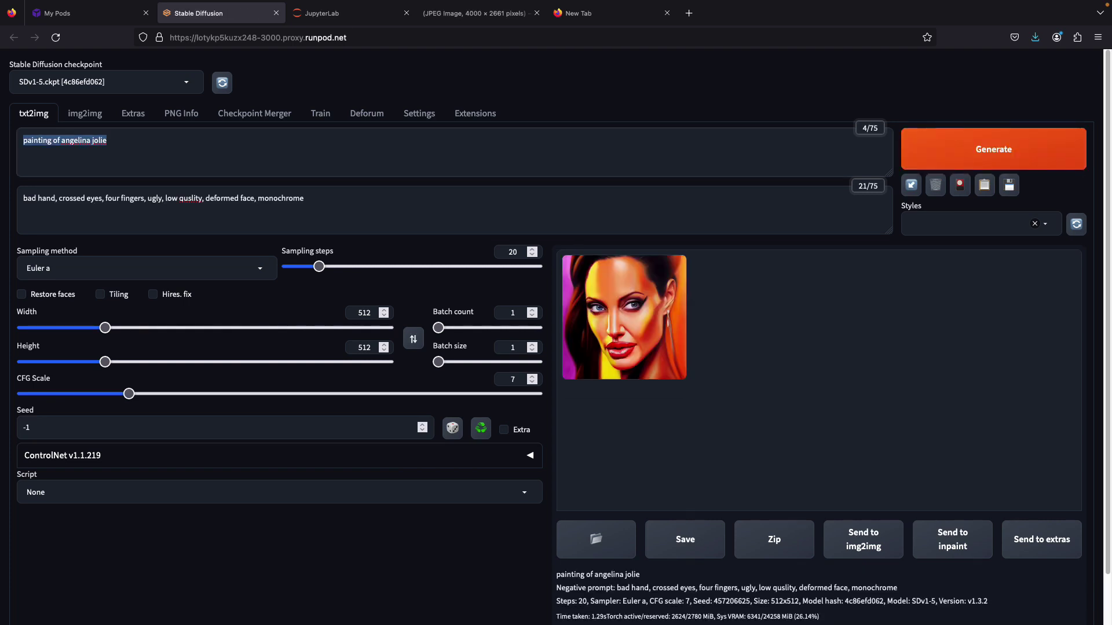
pyautogui.press('BackSpace')
pyautogui.write('a vase of flowers')
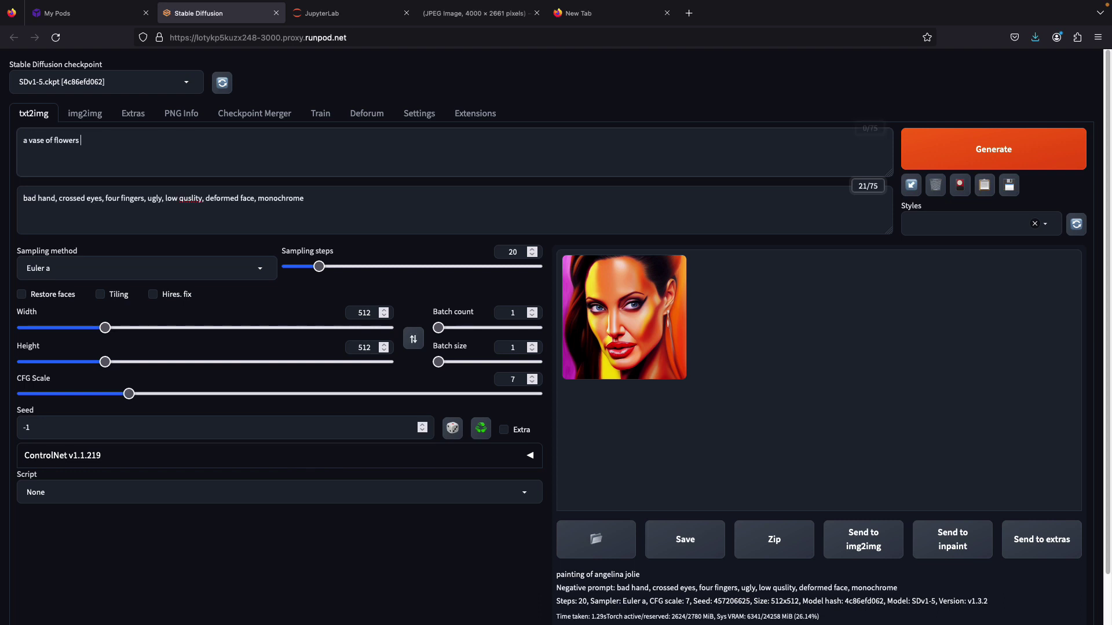
pyautogui.write(' in Van Gogh style')
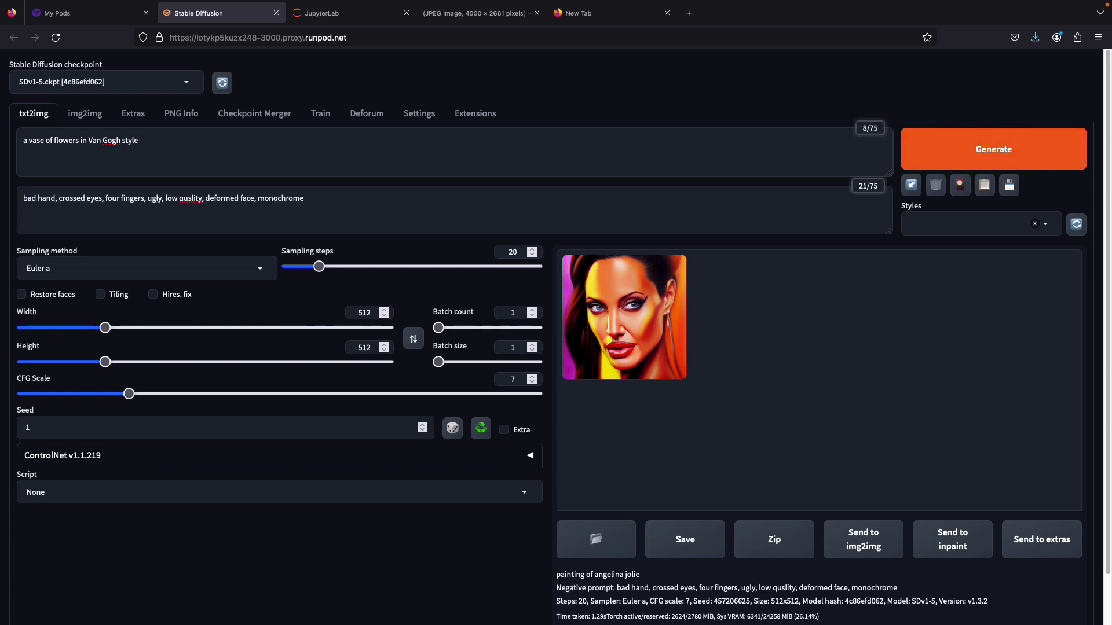
pyautogui.hotkey('ctrl', 'Return')
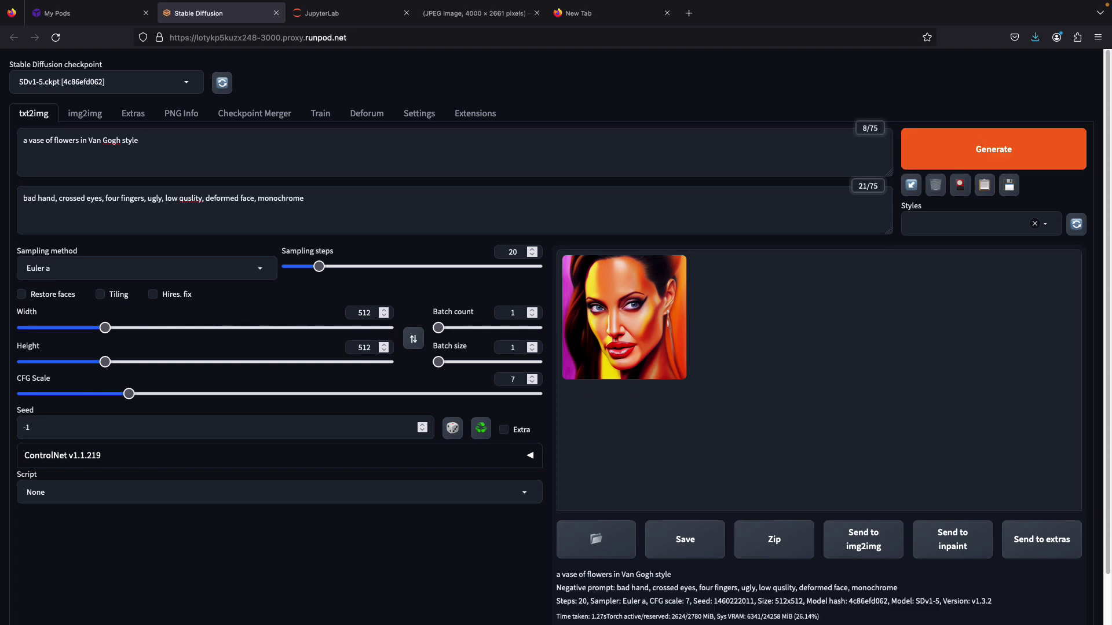
# Step: Replace the prompt with "a portrait of a girl in sketch style"
pyautogui.hotkey('ctrl', 'a')
pyautogui.write('a girl')
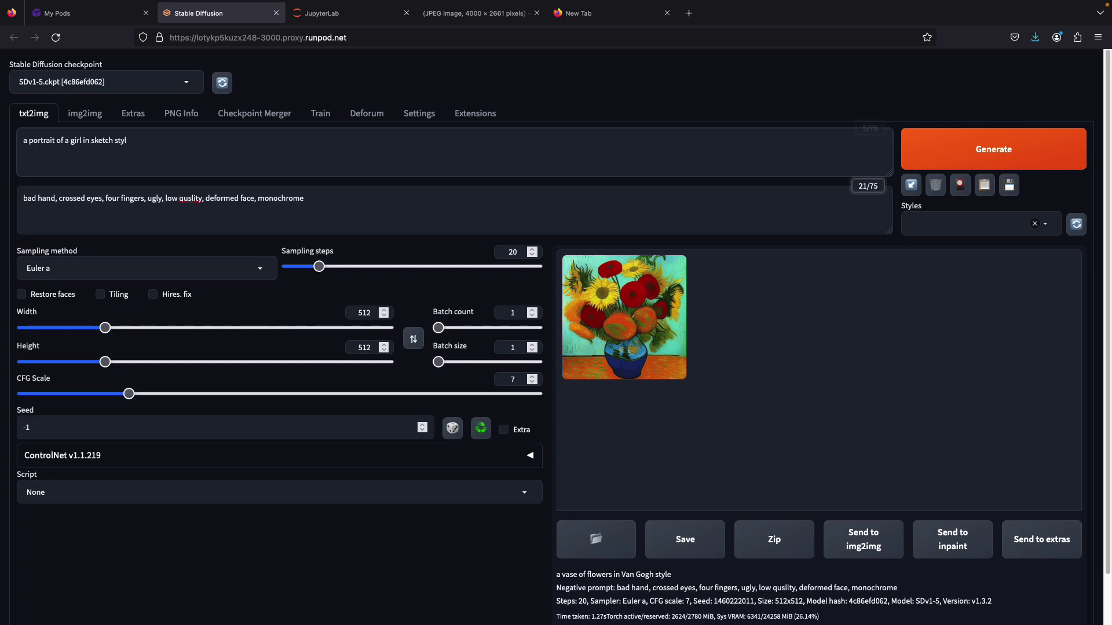
pyautogui.press('BackSpace')
pyautogui.press('BackSpace')
pyautogui.write('yle')
# Step: Remove "monochrome" and its preceding comma from the negative prompt and generate the image
pyautogui.click(304, 198)
pyautogui.press('BackSpace')
pyautogui.press('BackSpace')
pyautogui.press('BackSpace')
pyautogui.press('BackSpace')
pyautogui.press('BackSpace')
pyautogui.press('BackSpace')
pyautogui.press('BackSpace')
pyautogui.press('BackSpace')
pyautogui.press('BackSpace')
pyautogui.press('BackSpace')
pyautogui.press('BackSpace')
pyautogui.press('BackSpace')
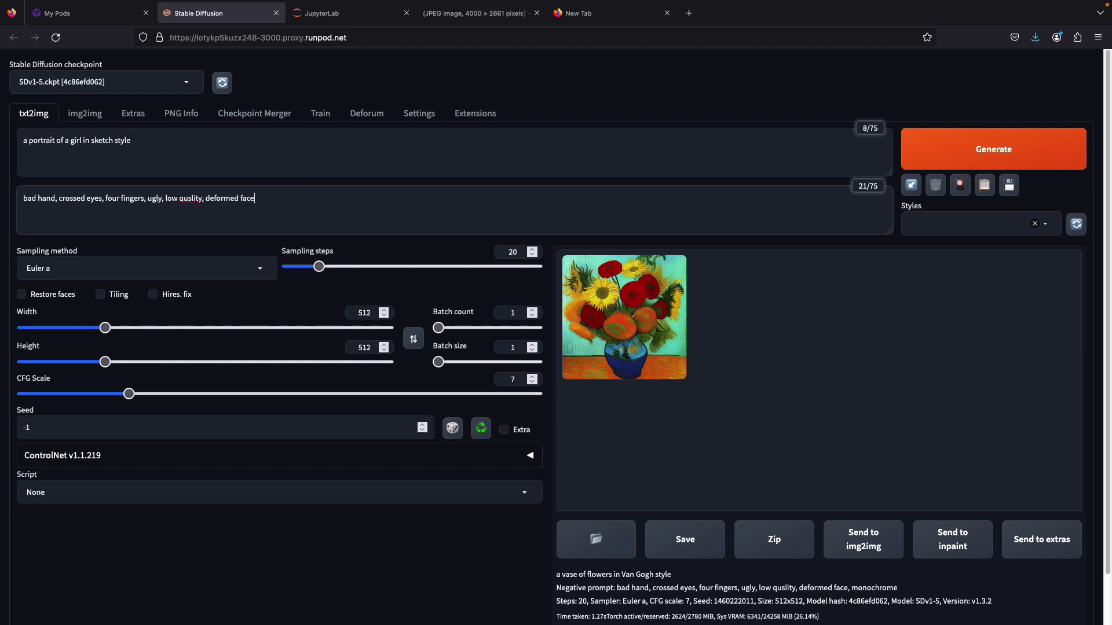
pyautogui.hotkey('ctrl', 'Return')
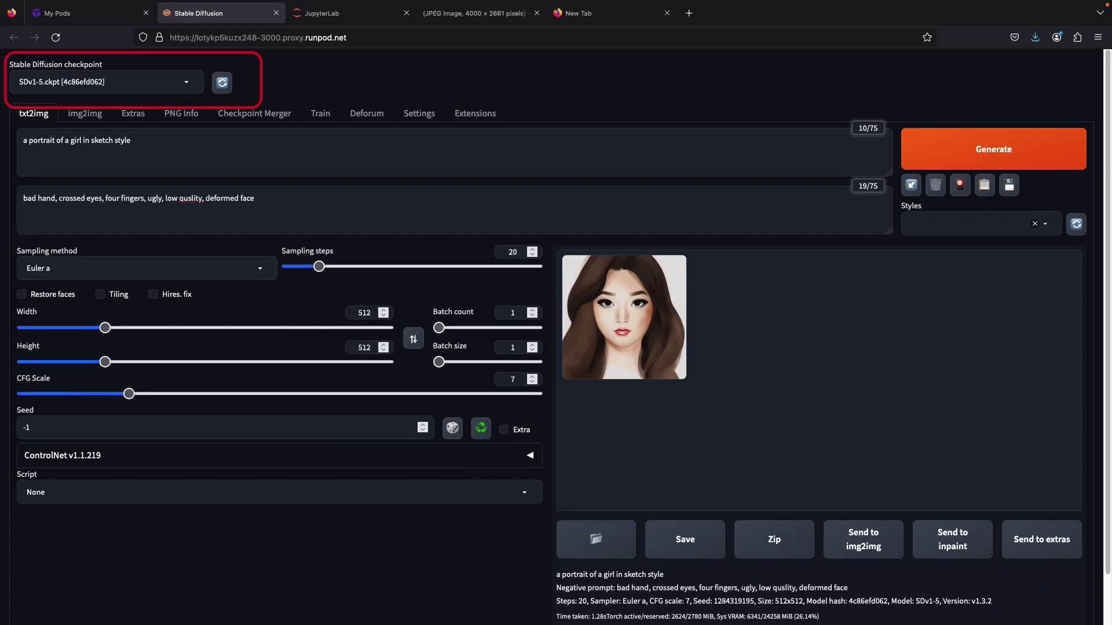
# Step: Check the list of available Stable Diffusion checkpoints, and load civitai.com in the empty browser tab
pyautogui.click(106, 82)
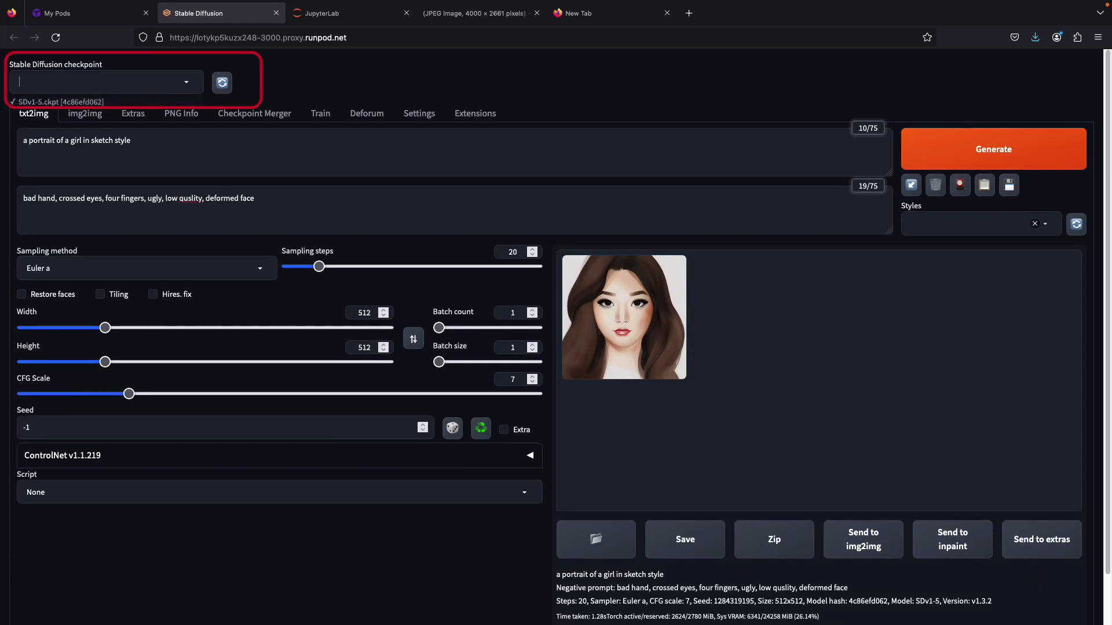
pyautogui.click(613, 13)
pyautogui.write('civitai.com')
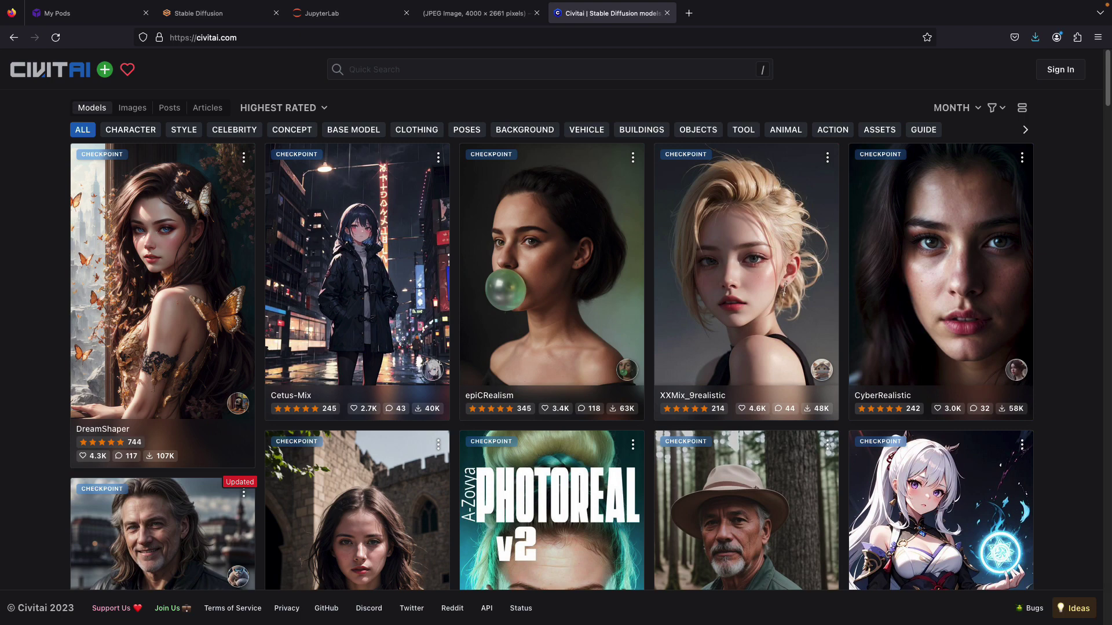
# Step: Open the DreamShaper, Realistic Vision V4.0 and Anything V5/Ink checkpoint pages in new browser tabs
pyautogui.rightClick(179, 258)
pyautogui.click(204, 264)
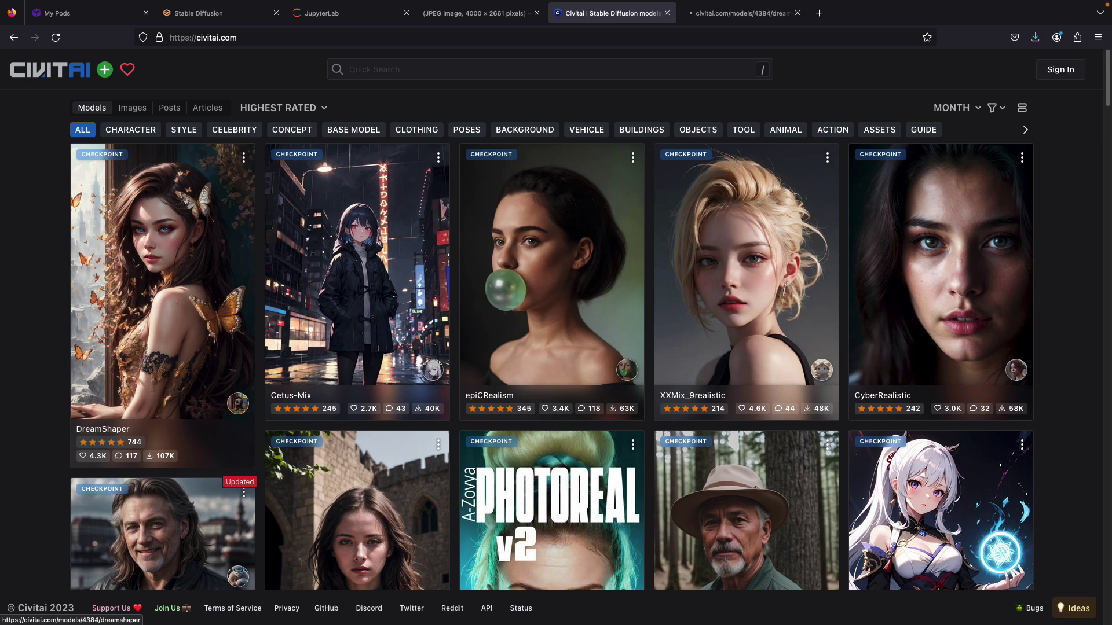
pyautogui.scroll(-3, 711, 275)
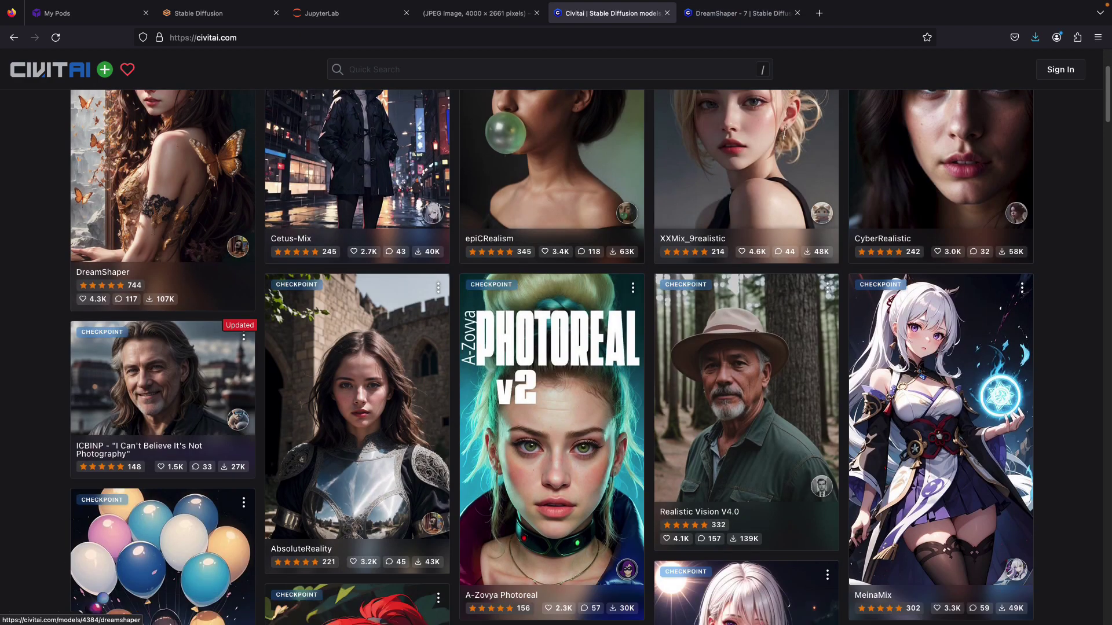
pyautogui.rightClick(711, 275)
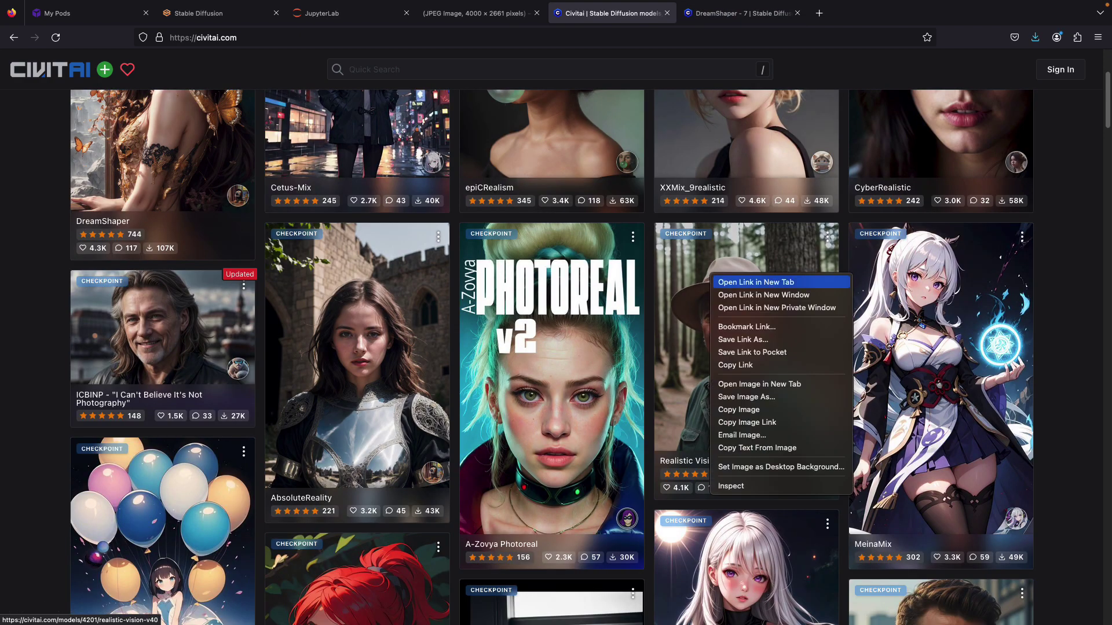
pyautogui.click(755, 282)
pyautogui.scroll(-3, 579, 282)
pyautogui.rightClick(179, 281)
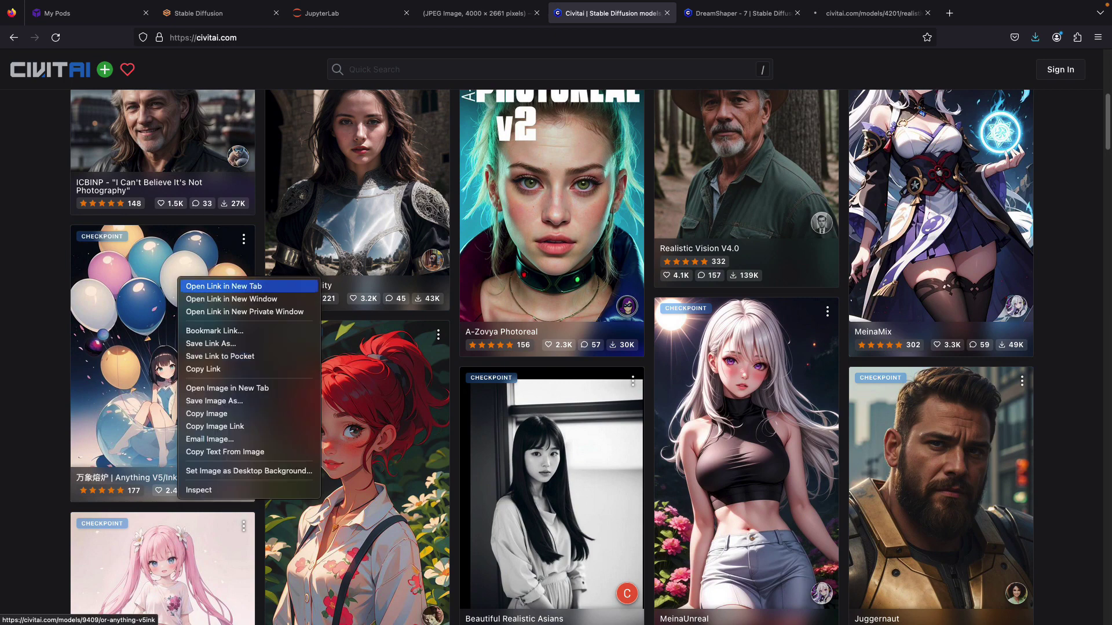
pyautogui.click(224, 286)
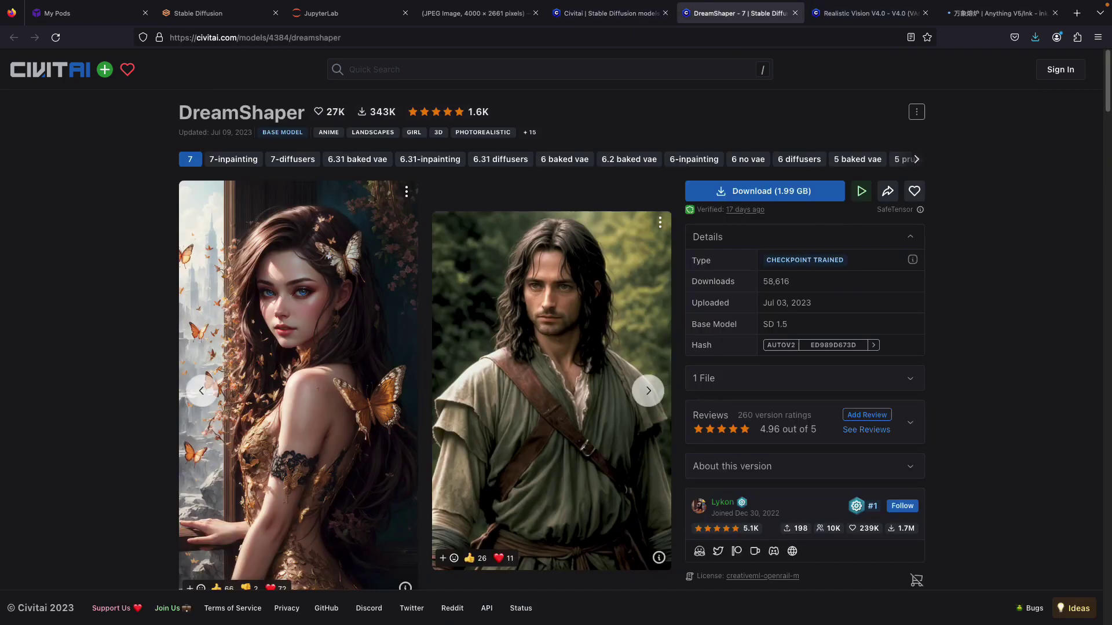
# Step: Examine the sample images and details on the DreamShaper, Realistic Vision V4.0 and Anything V5/Ink model pages
pyautogui.scroll(-1, 764, 191)
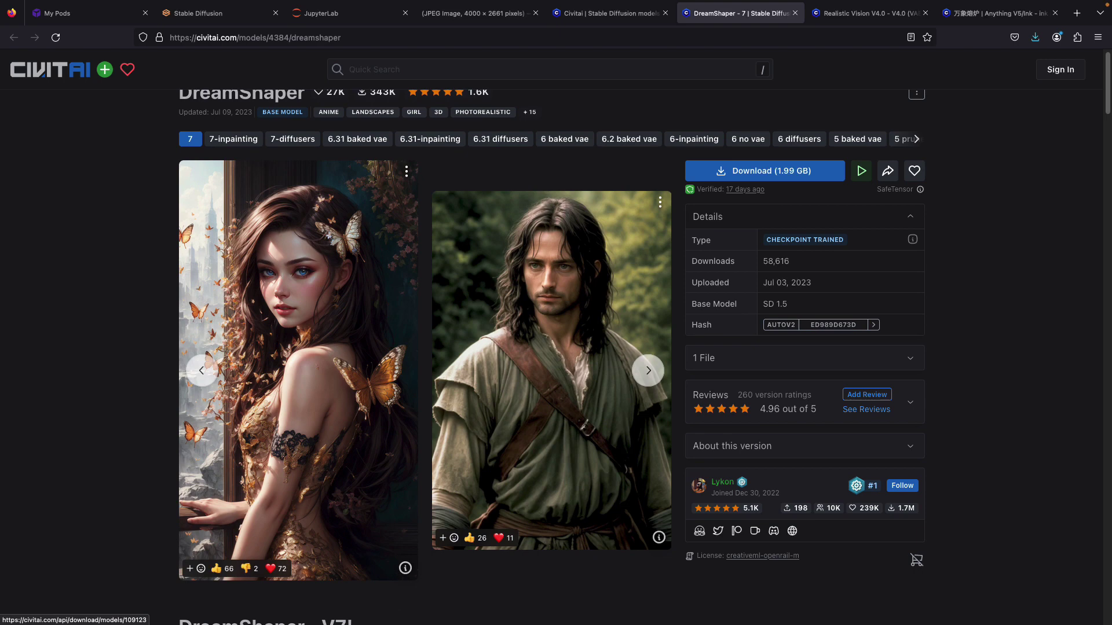
pyautogui.hotkey('ctrl', 'Tab')
pyautogui.hotkey('ctrl', 'Tab')
pyautogui.scroll(-3, 556, 347)
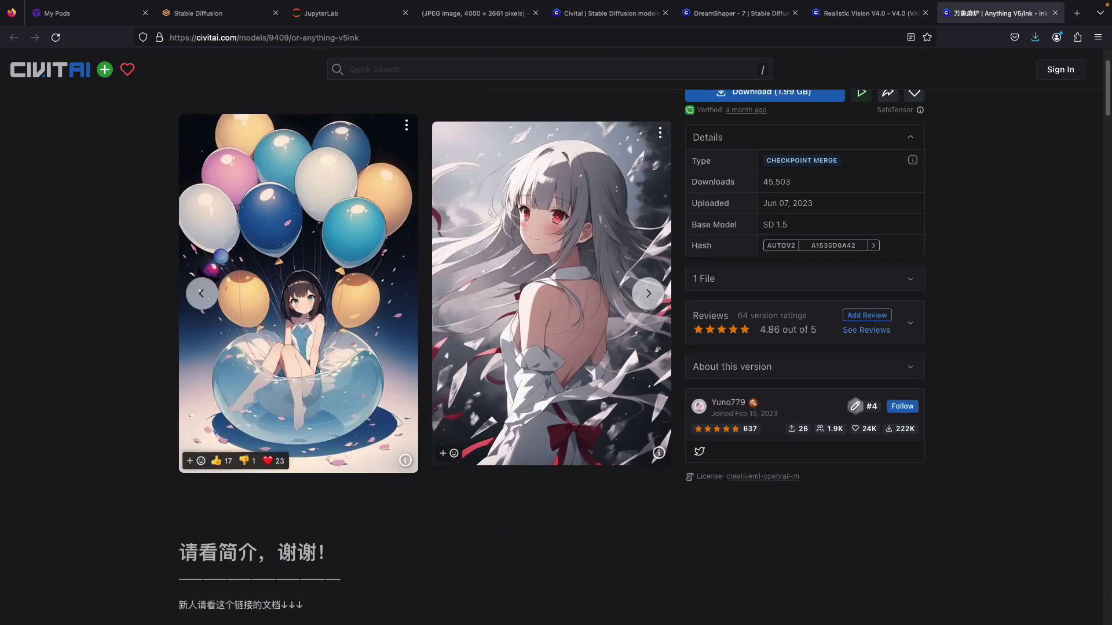
pyautogui.scroll(2, 553, 350)
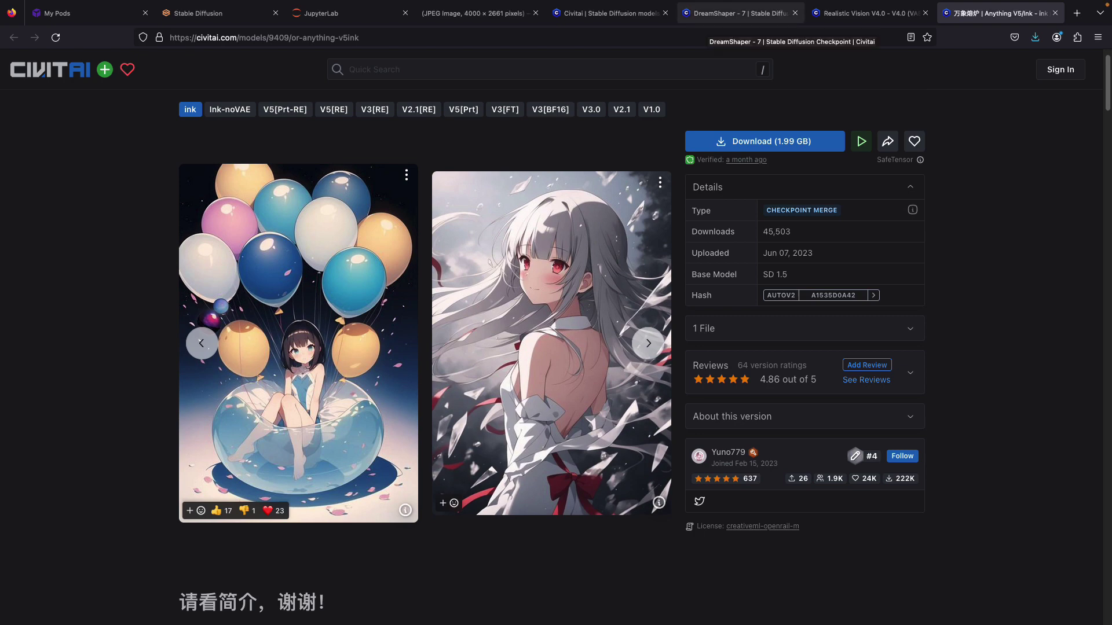
pyautogui.click(735, 13)
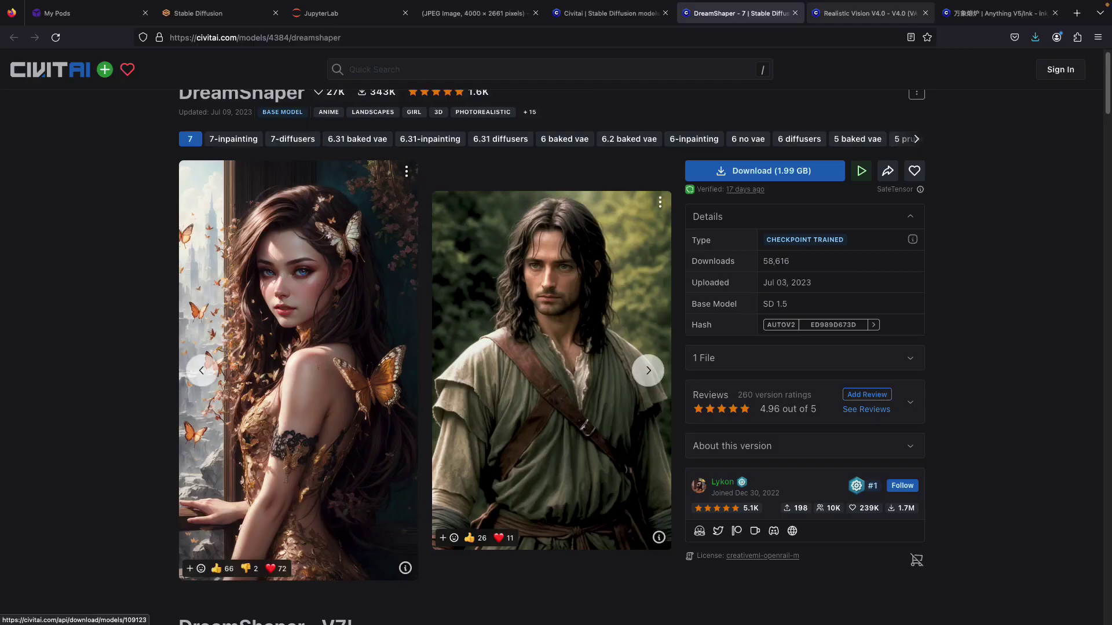
pyautogui.click(863, 13)
pyautogui.scroll(-1, 552, 350)
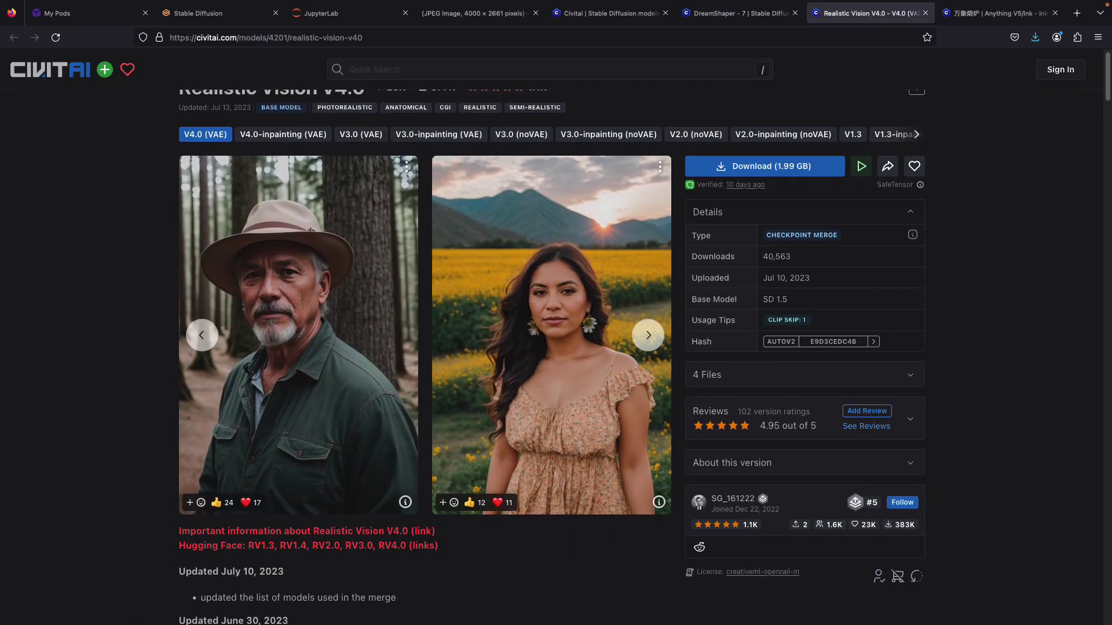
pyautogui.scroll(1, 552, 350)
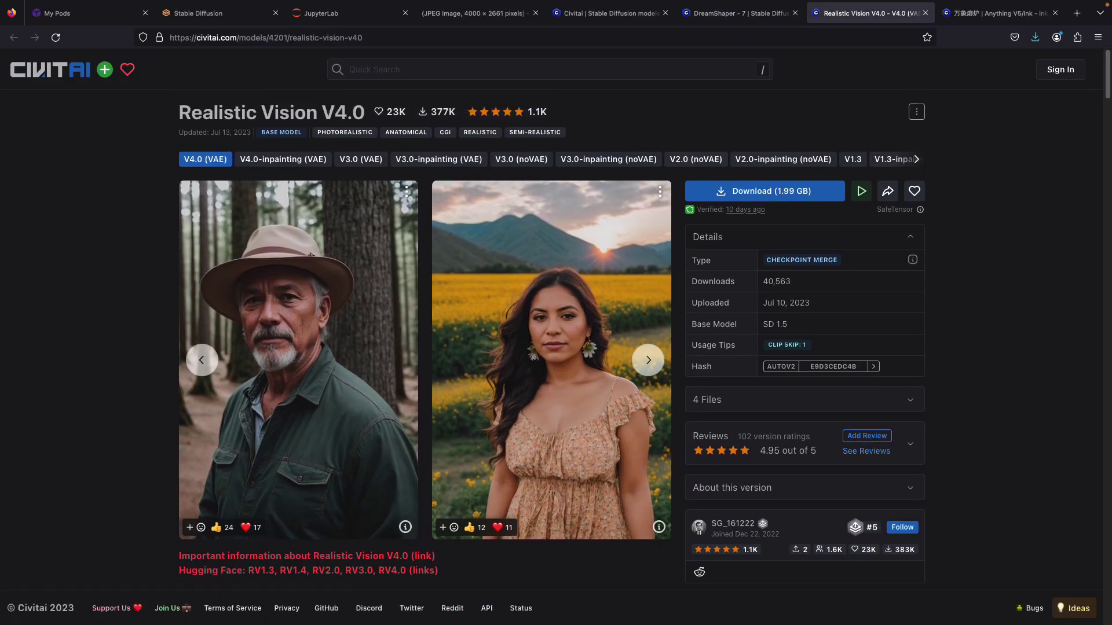
pyautogui.click(994, 13)
pyautogui.scroll(-2, 552, 350)
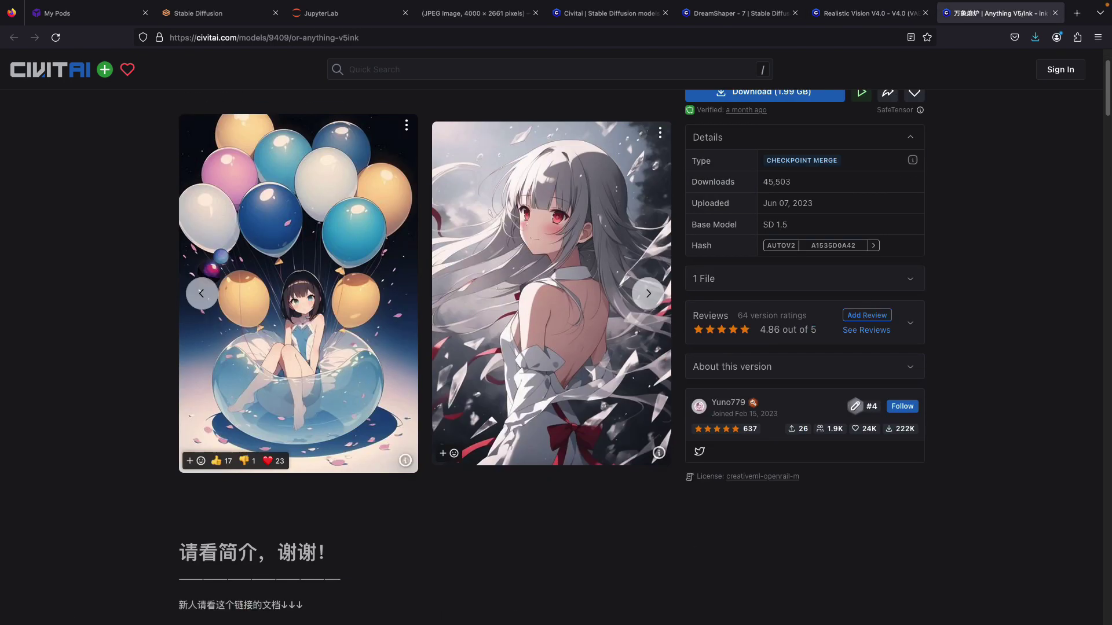
pyautogui.scroll(2, 553, 350)
pyautogui.hotkey('ctrl', 'shift', 'Tab')
pyautogui.hotkey('ctrl', 'shift', 'Tab')
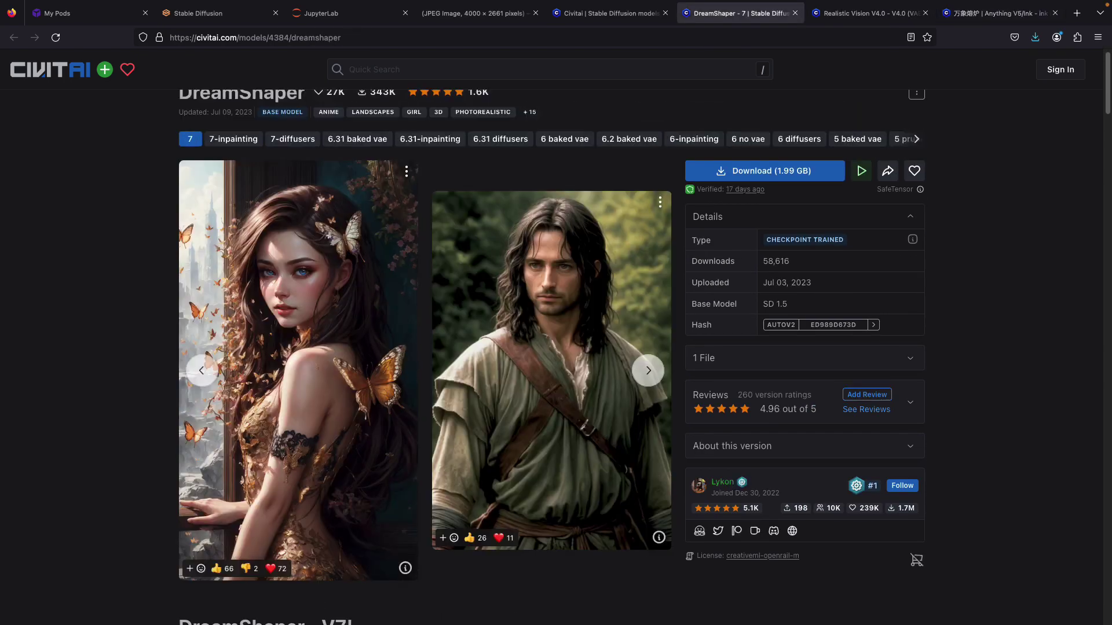
# Step: Copy the download link of DreamShaper version 7
pyautogui.rightClick(782, 172)
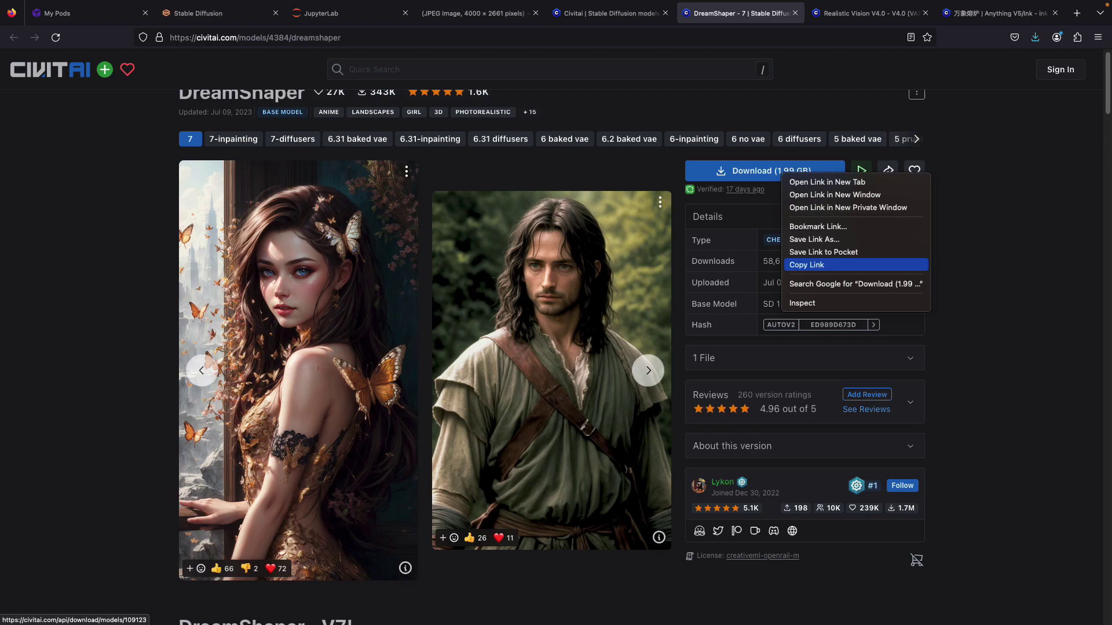
pyautogui.click(807, 265)
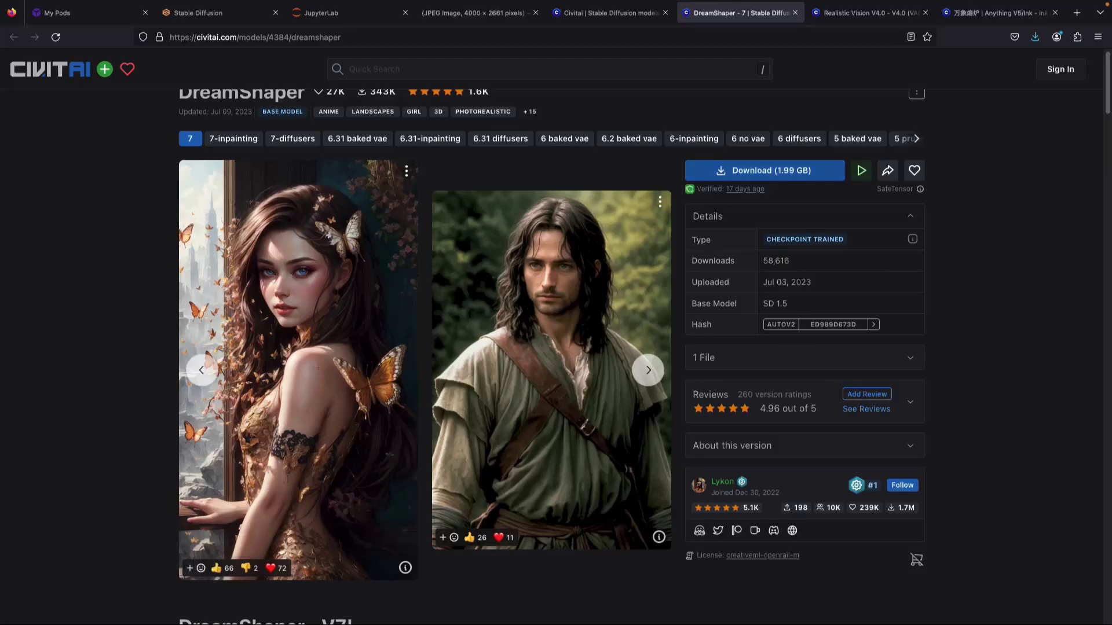
pyautogui.rightClick(809, 163)
pyautogui.click(833, 252)
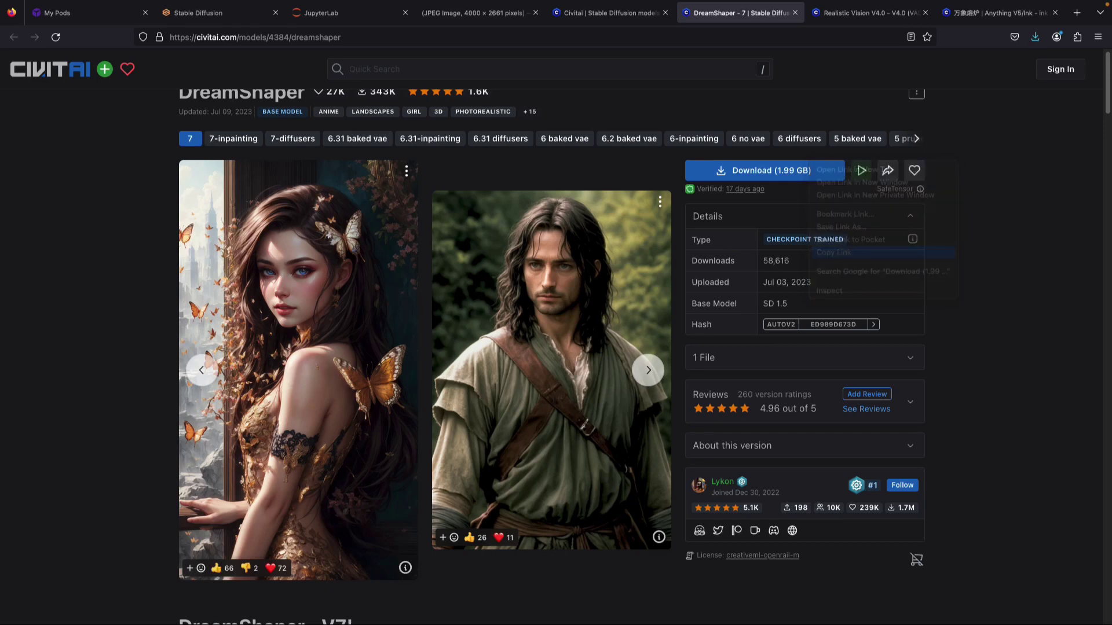
# Step: Switch to JupyterLab, open a terminal in the models/Stable-diffusion folder, and download the checkpoint from the copied link with wget
pyautogui.click(320, 13)
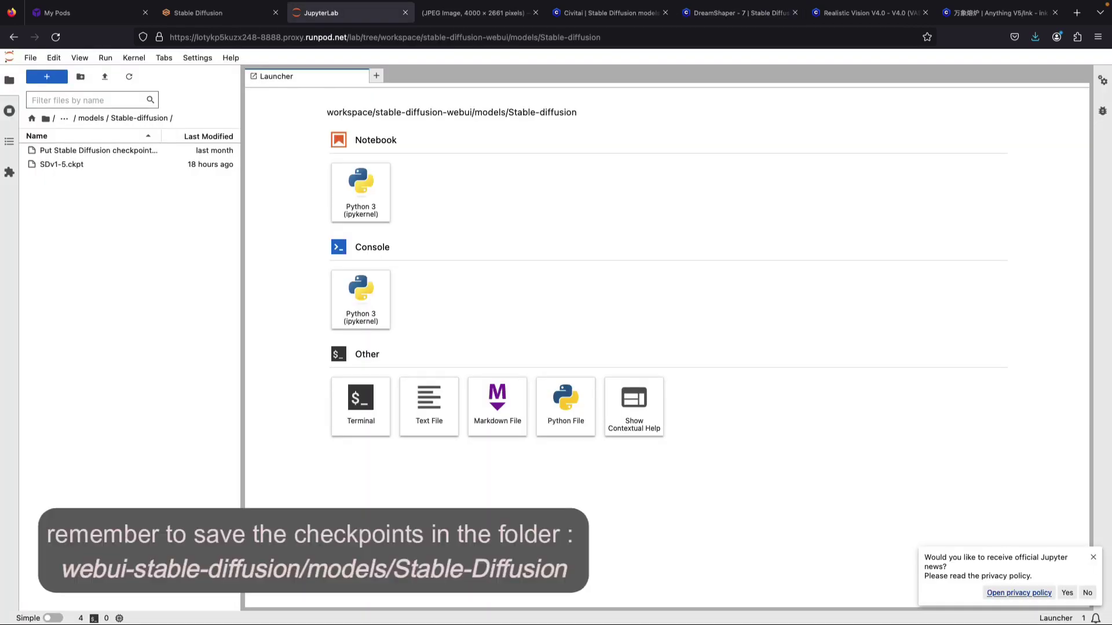
pyautogui.click(361, 406)
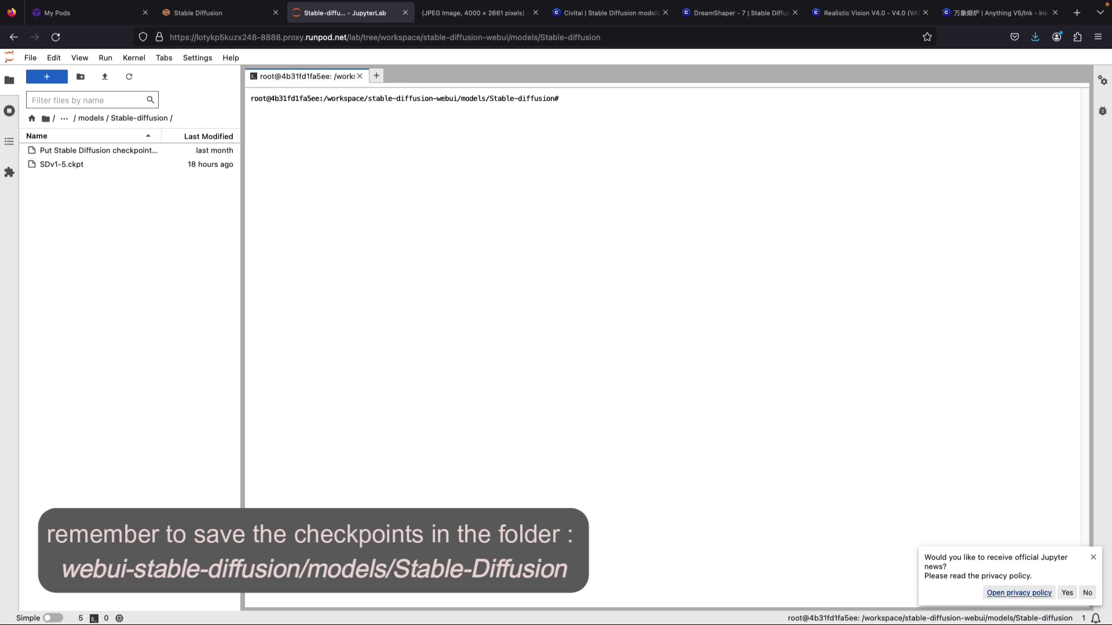
pyautogui.write('wget')
pyautogui.press('super+v')
pyautogui.press('Return')
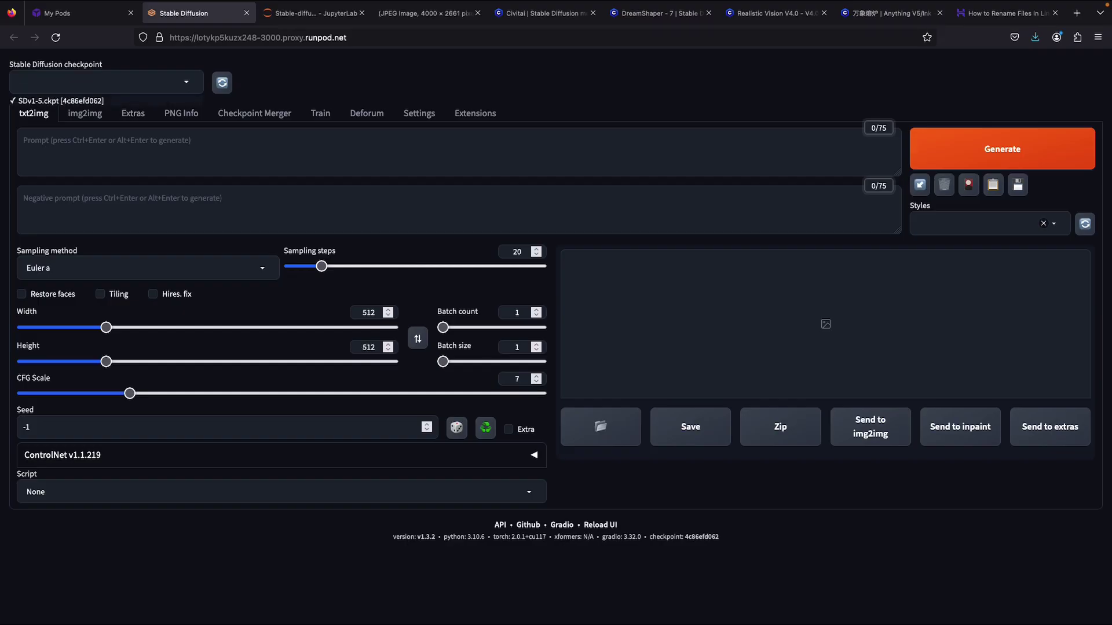
# Step: Check the Stable Diffusion checkpoint list for the downloaded Dreamshaper.safetensors model, keeping SDv1-5.ckpt selected
pyautogui.click(81, 100)
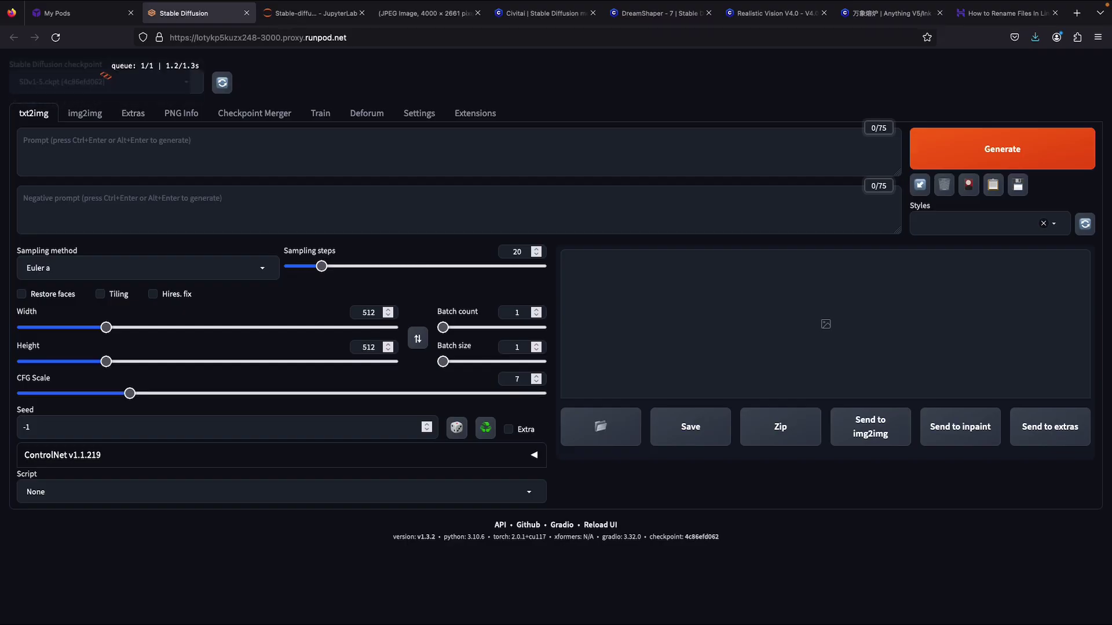
pyautogui.click(105, 80)
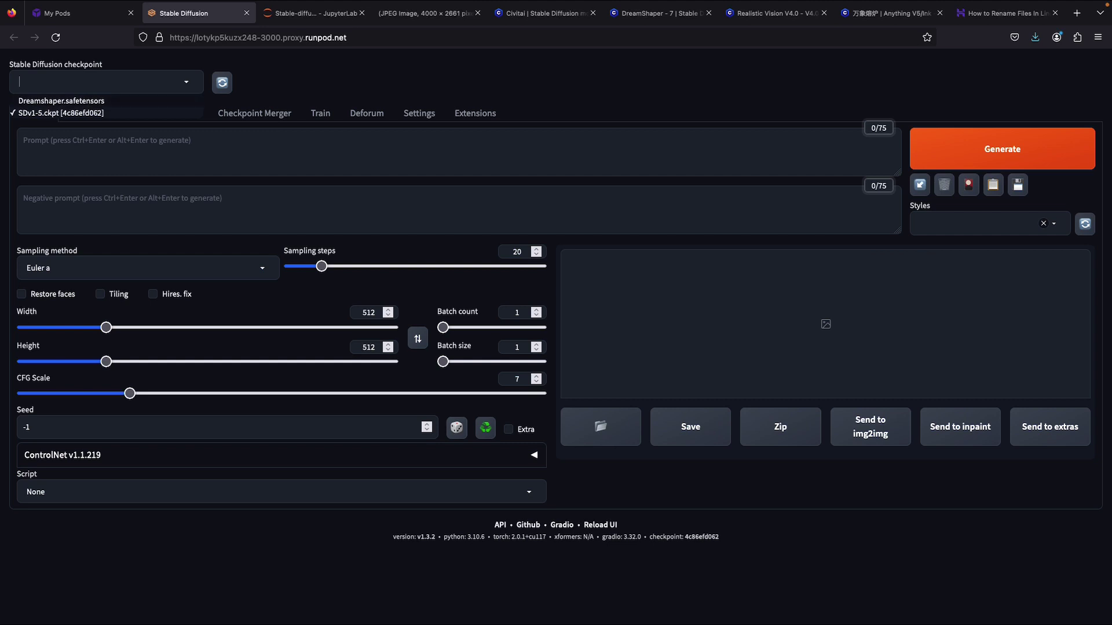
pyautogui.press('Escape')
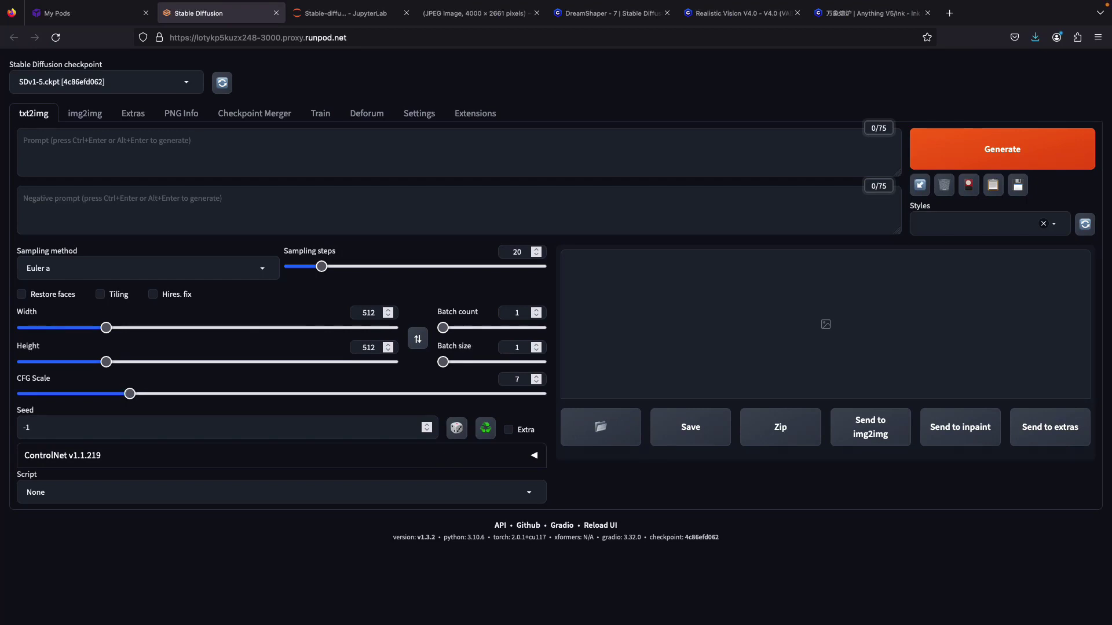
# Step: Try the DPM++ 2M SDE Karras sampling method and switch back to Euler a
pyautogui.click(148, 268)
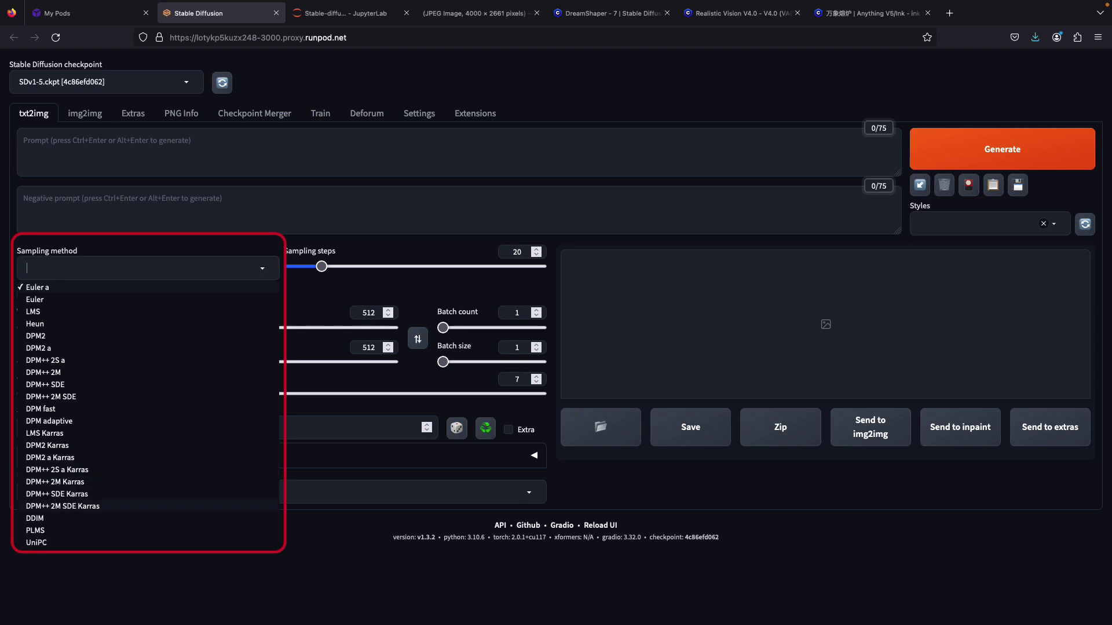
pyautogui.click(62, 507)
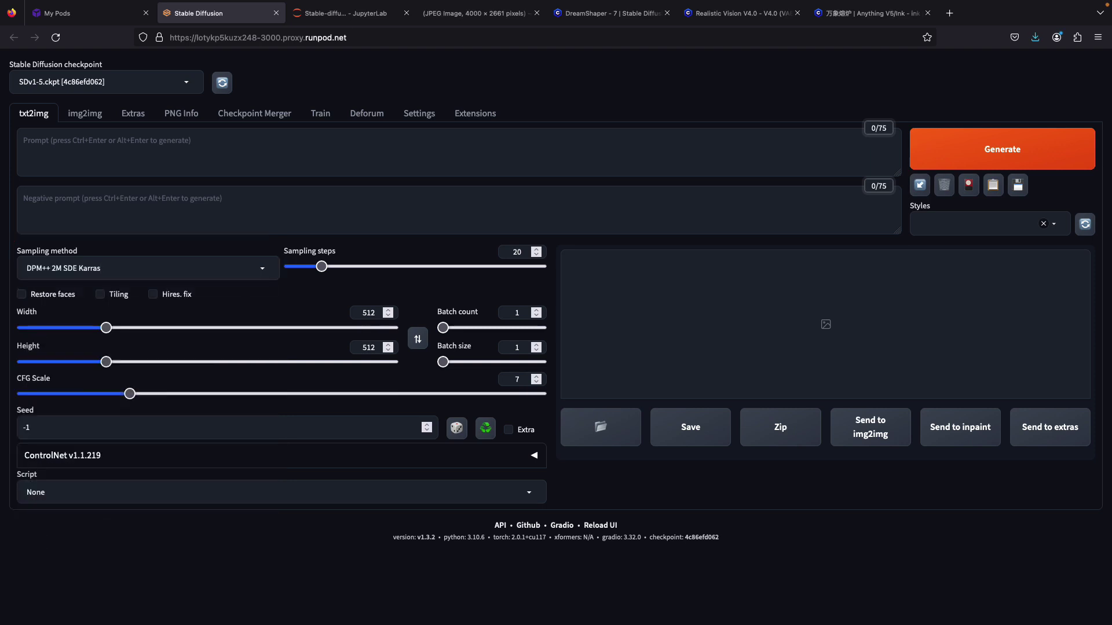
pyautogui.click(63, 268)
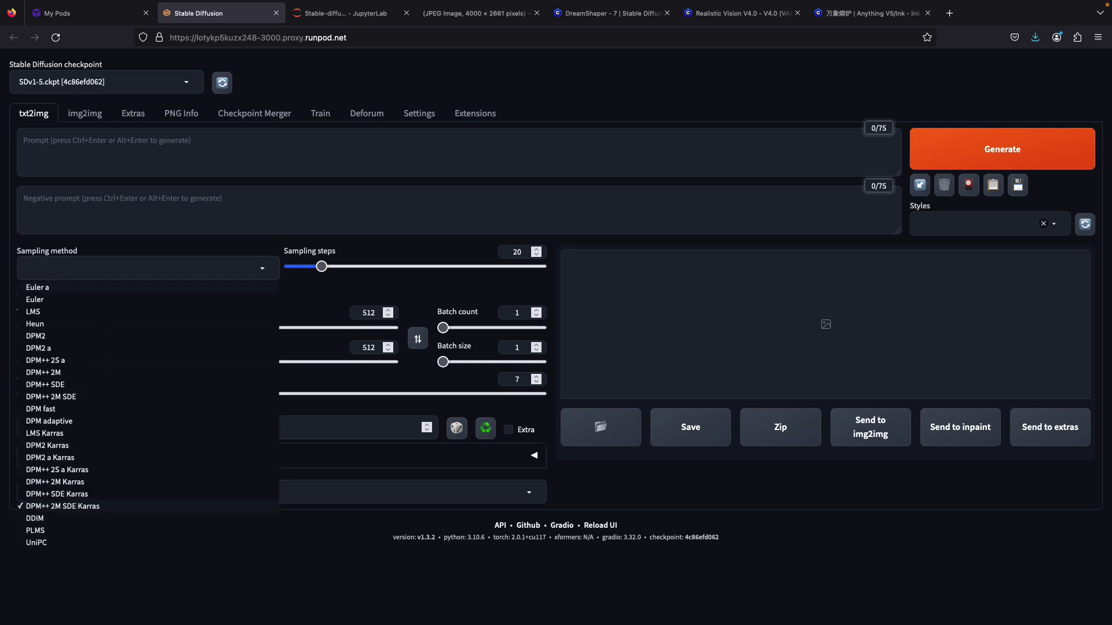
pyautogui.click(39, 288)
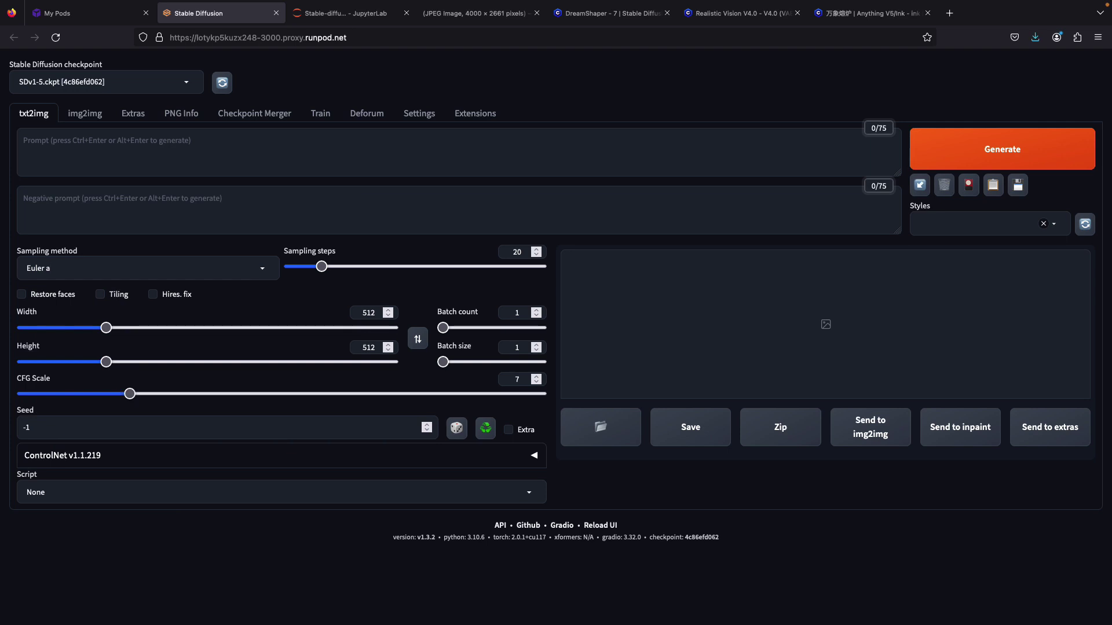
# Step: Enter the prompt "a girl holding a bouquet of flowers"
pyautogui.click(23, 140)
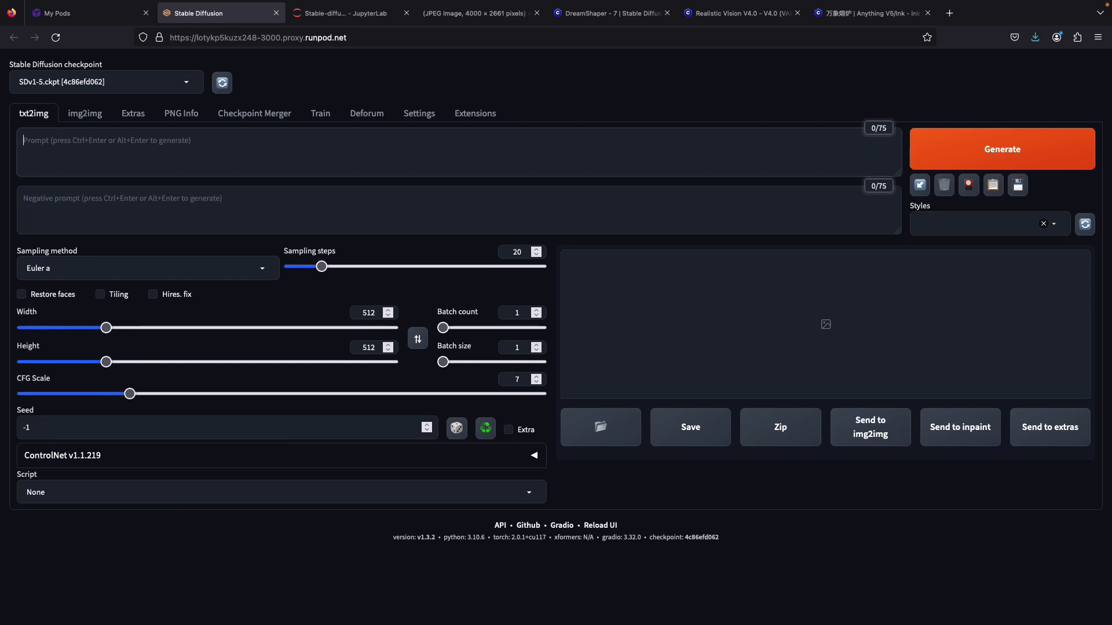
pyautogui.write('a girl wit')
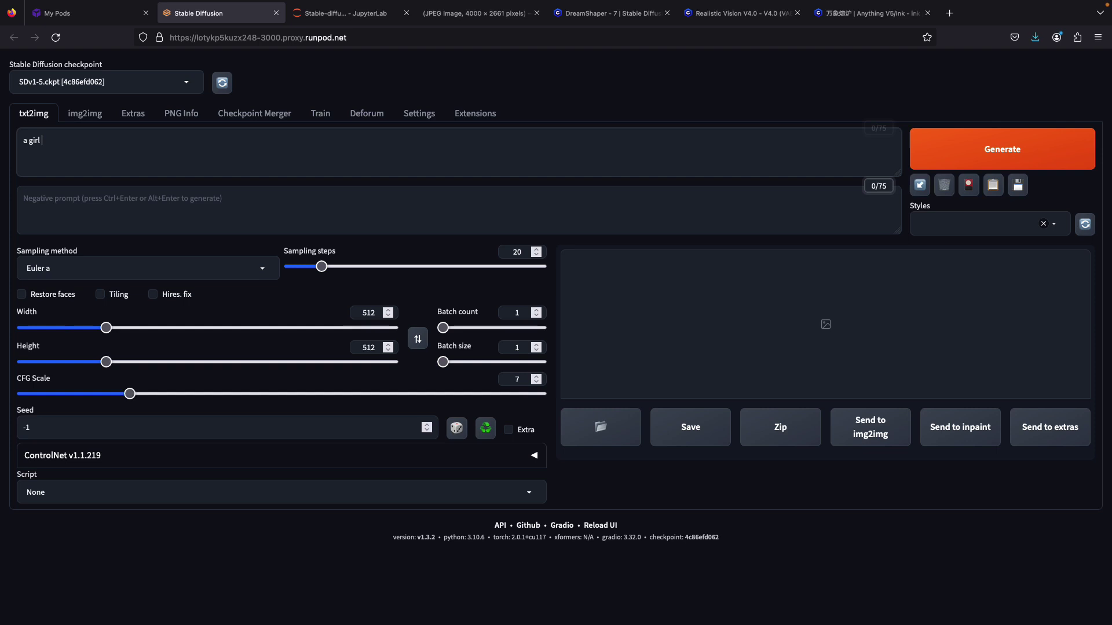
pyautogui.press('BackSpace')
pyautogui.press('BackSpace')
pyautogui.press('BackSpace')
pyautogui.write('holding a bouquet')
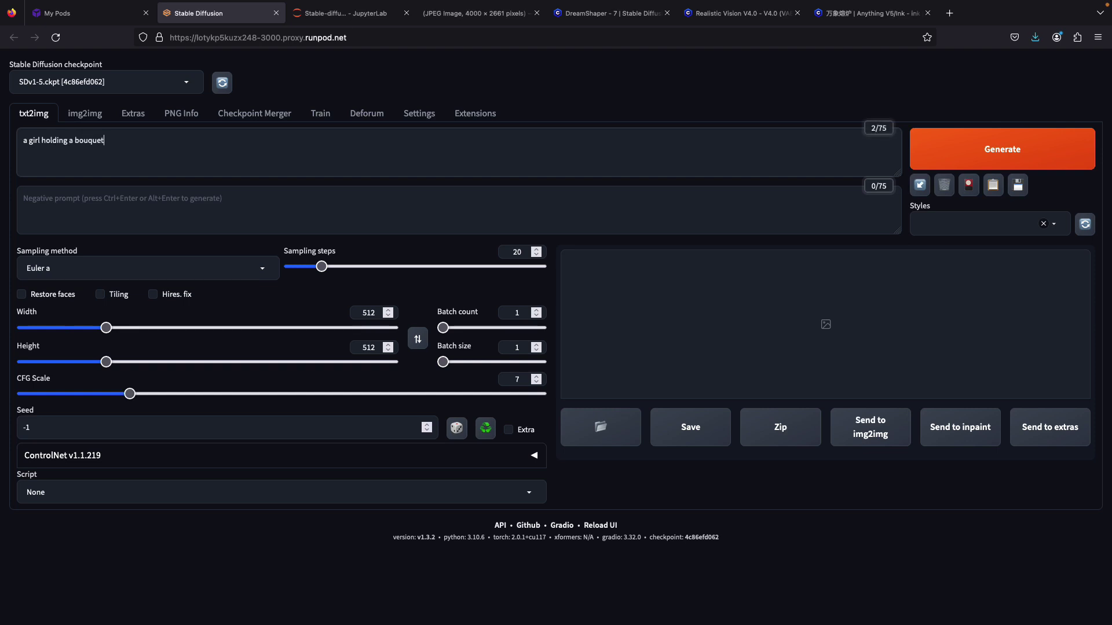
pyautogui.write(' of flowers')
# Step: Set the sampling method to DPM++ 2M SDE Karras and generate the image
pyautogui.click(147, 268)
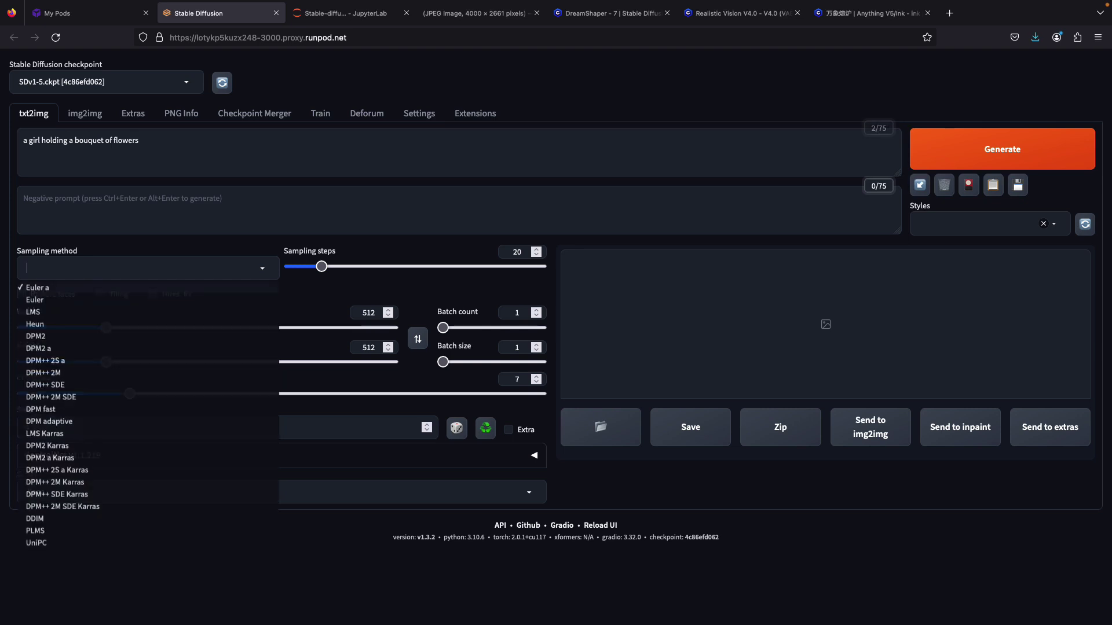
pyautogui.click(64, 506)
pyautogui.hotkey('ctrl', 'Return')
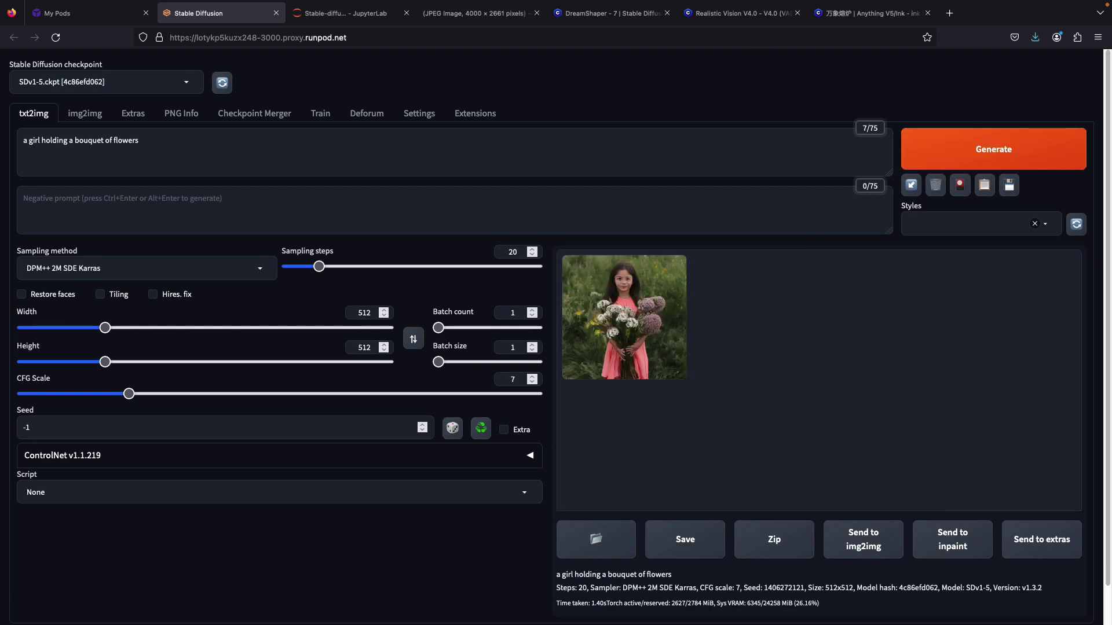
# Step: Change the sampling method to Euler a and generate the image again for the same prompt
pyautogui.click(146, 268)
pyautogui.click(37, 288)
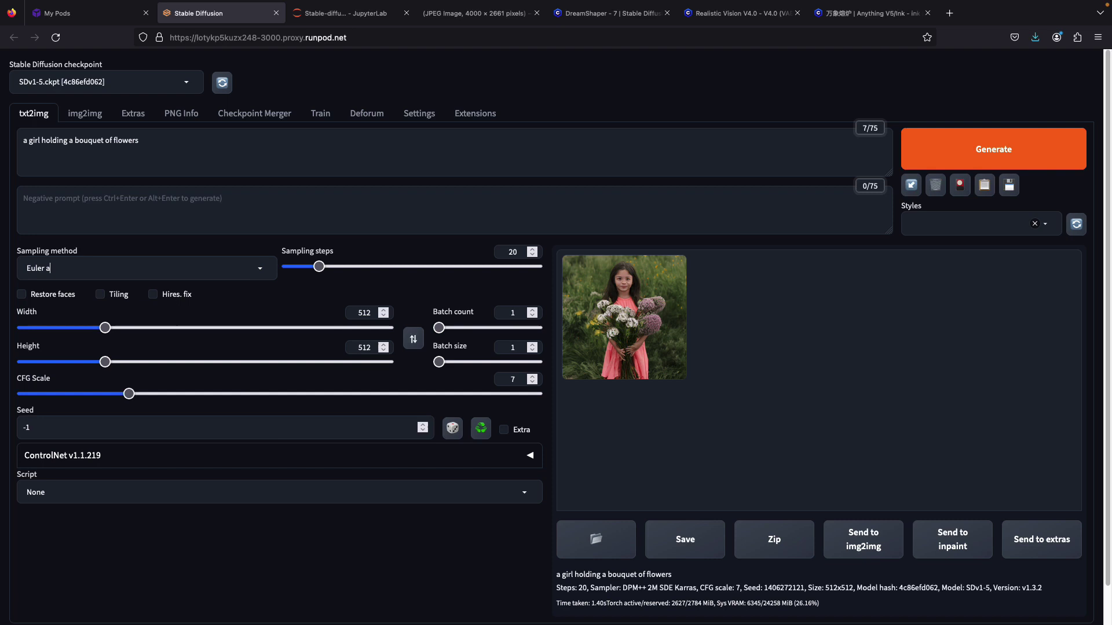
pyautogui.click(992, 148)
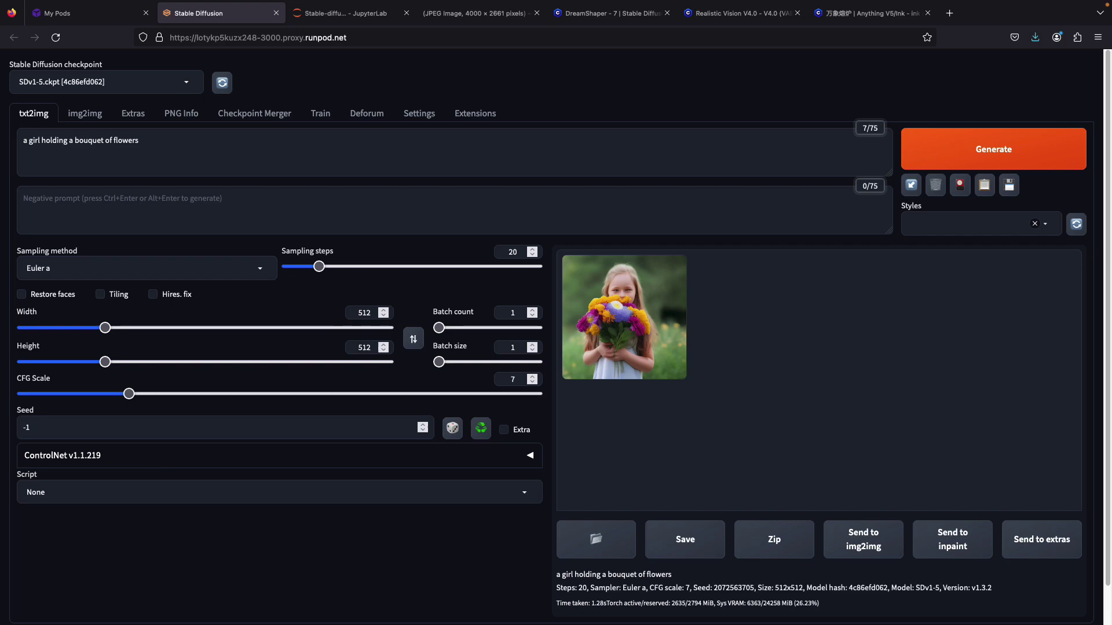
# Step: Examine the teddy bear comparison grid of sampling methods and step counts, and return to Stable Diffusion
pyautogui.click(473, 13)
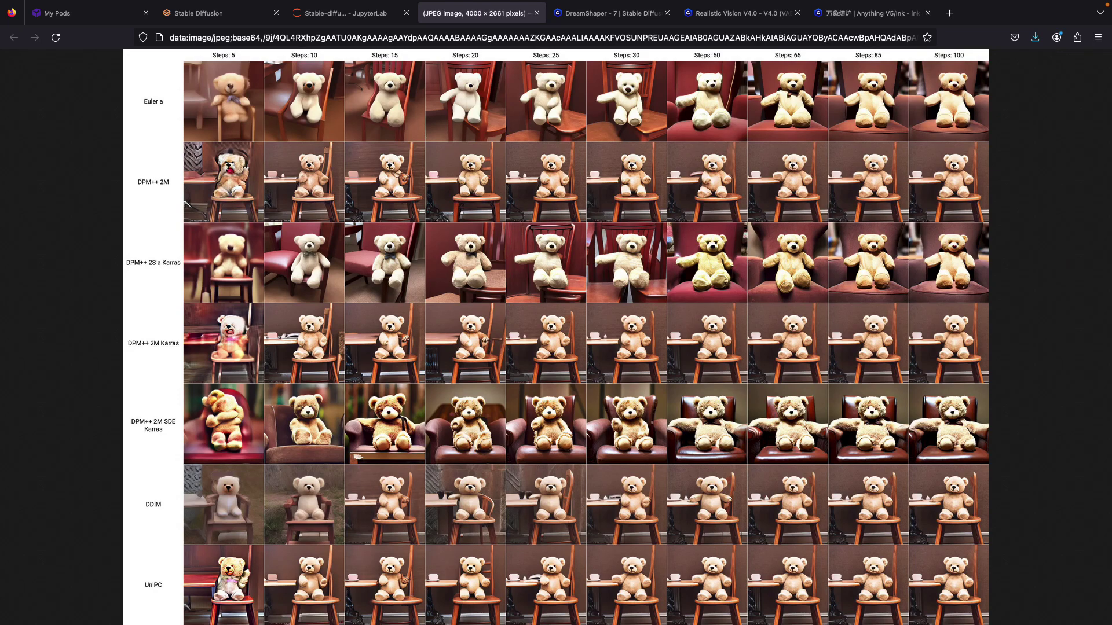
pyautogui.click(199, 13)
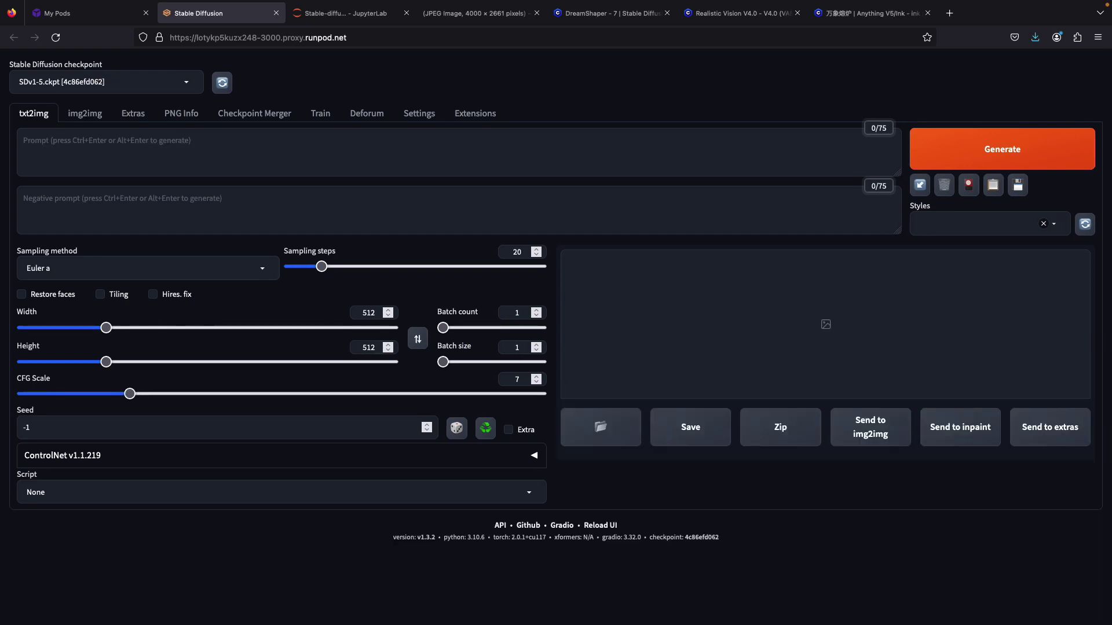
# Step: Load the Dreamshaper checkpoint and generate an image from the prompt "a brown haired girl girl wearing golden dress"
pyautogui.click(105, 81)
pyautogui.click(62, 102)
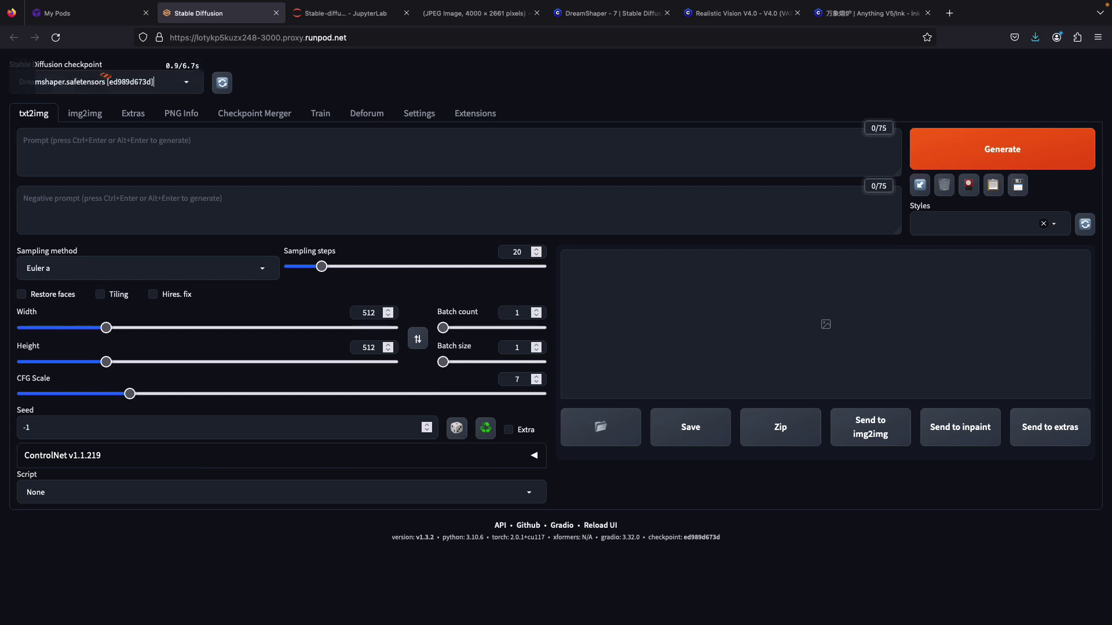
pyautogui.click(23, 141)
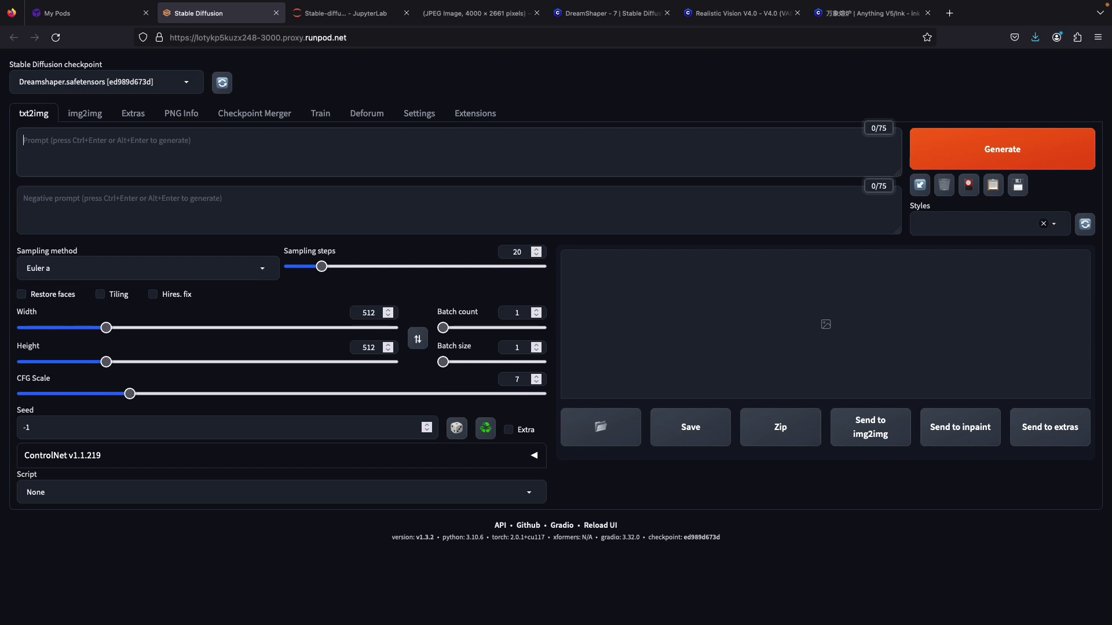
pyautogui.write('a girl ')
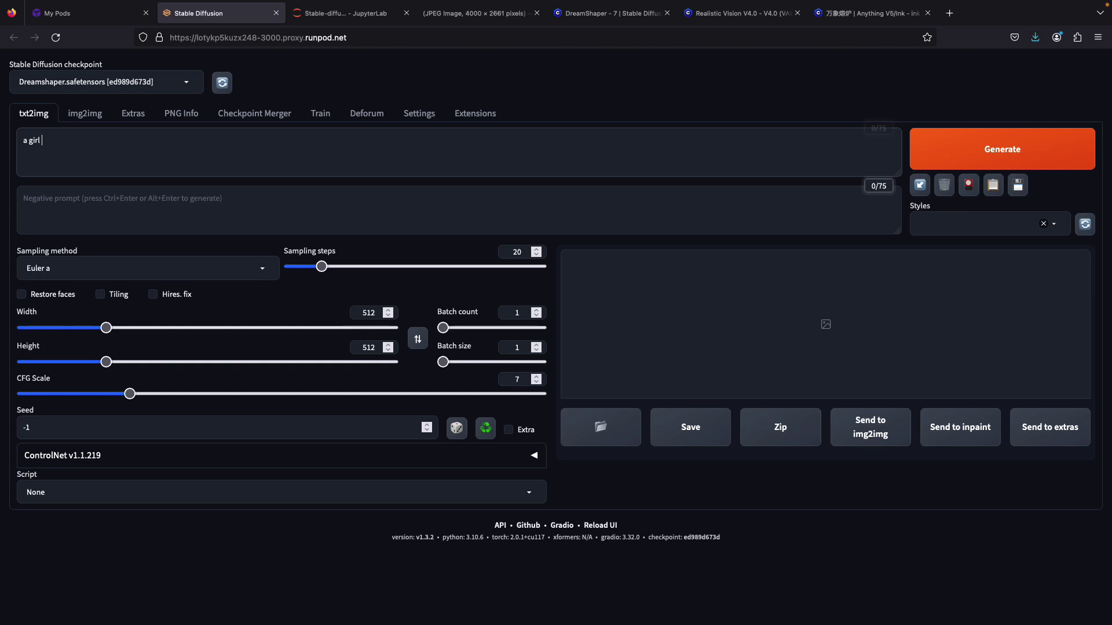
pyautogui.write('wearing golden dress')
pyautogui.click(29, 140)
pyautogui.write('brown haired ')
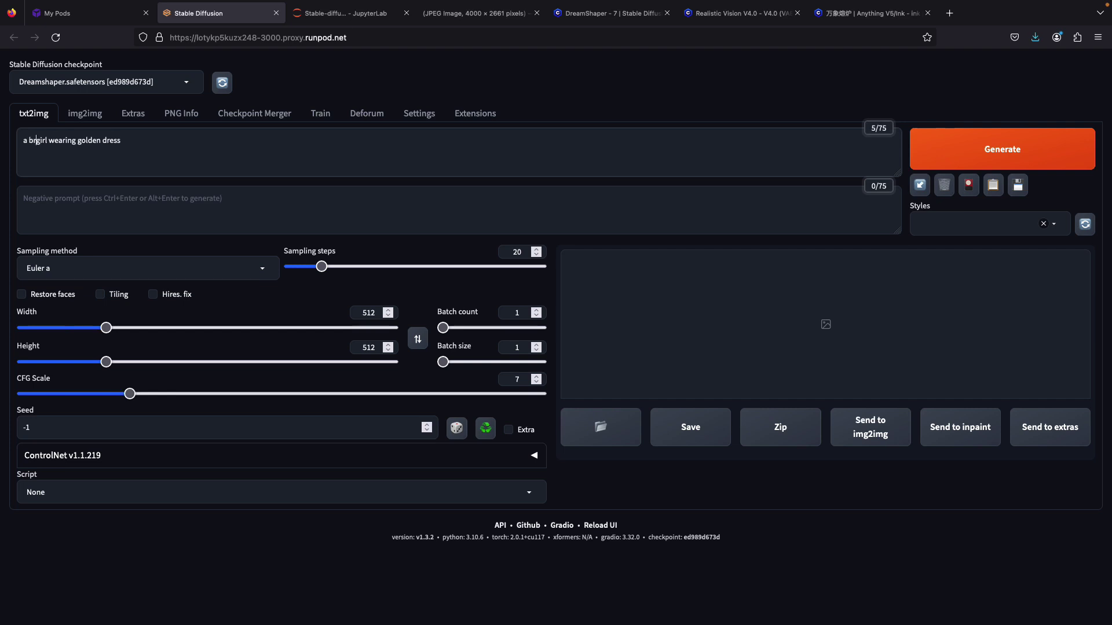
pyautogui.write('girl')
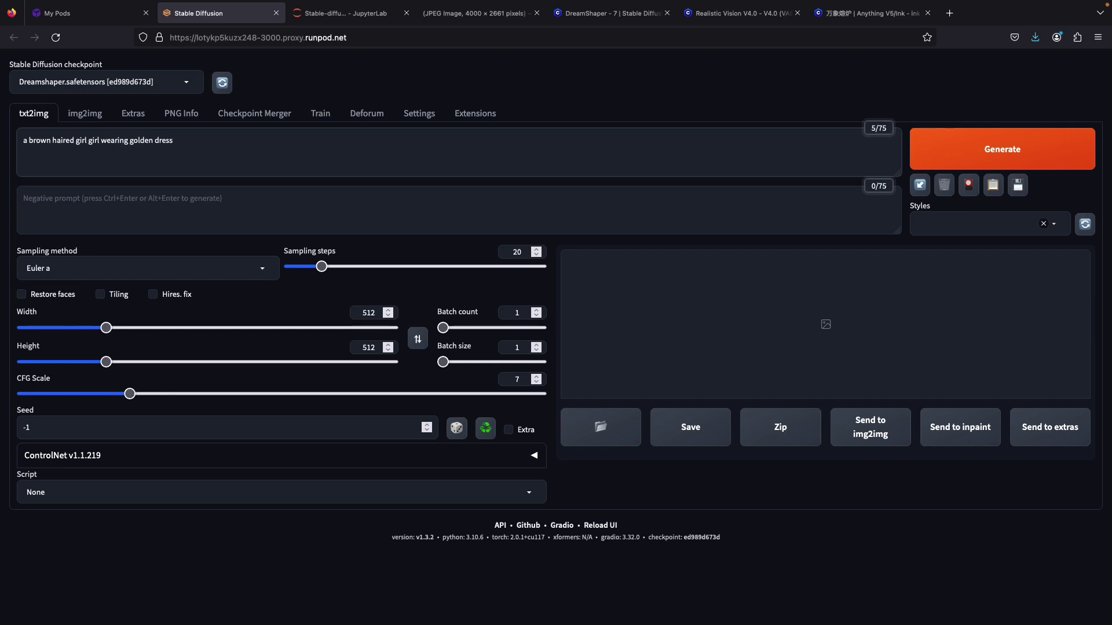
pyautogui.hotkey('ctrl', 'Return')
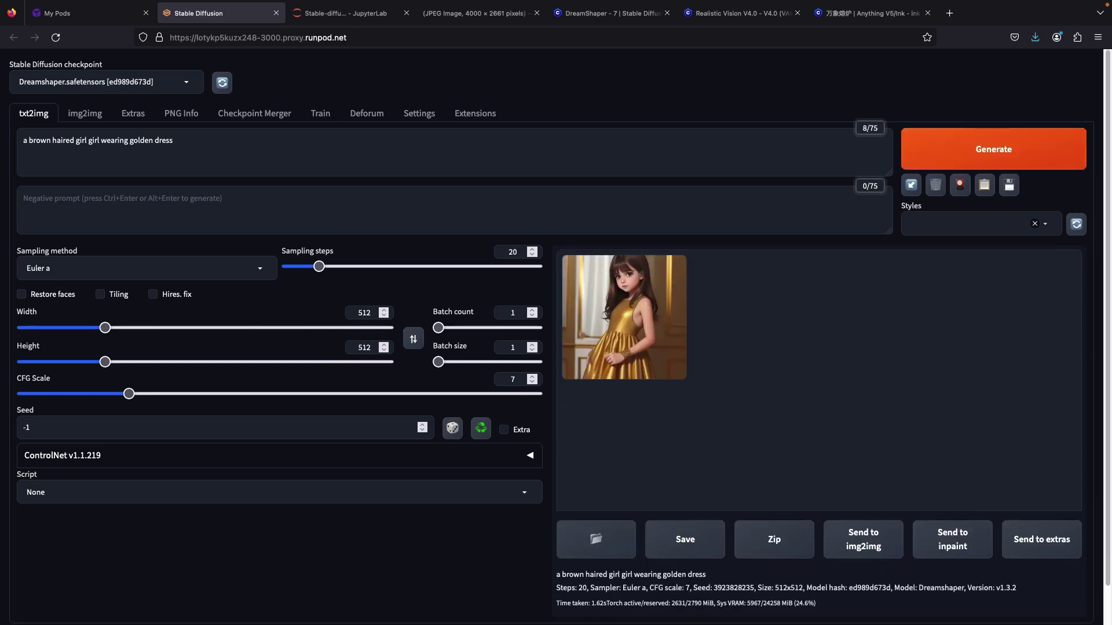
# Step: Set the image height to 768, generate the image, and enlarge the result
pyautogui.doubleClick(364, 313)
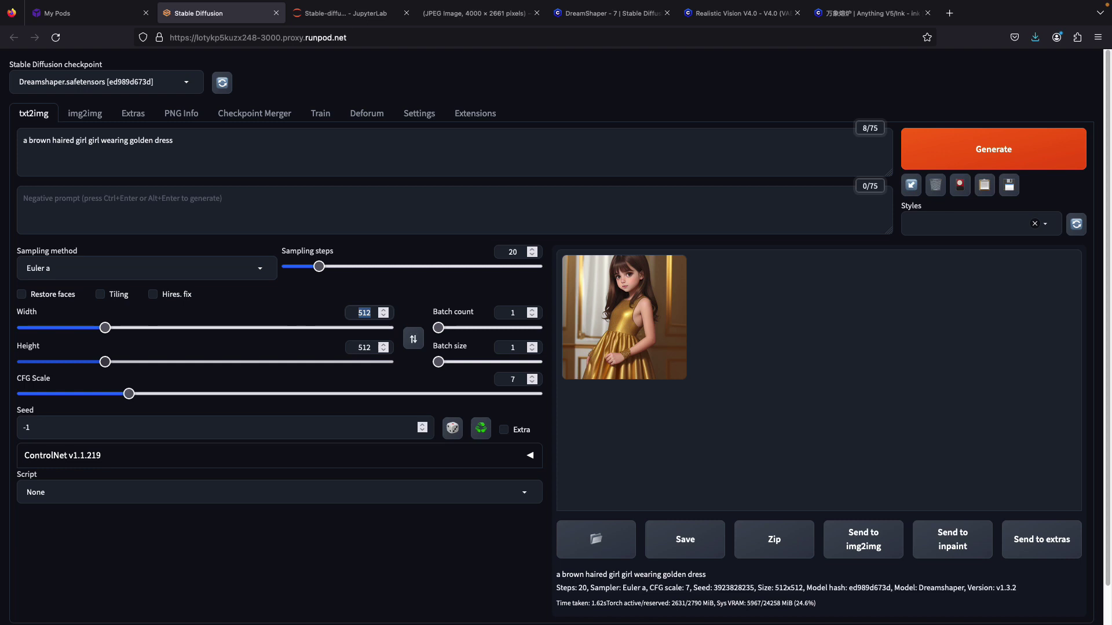
pyautogui.doubleClick(364, 347)
pyautogui.write('768')
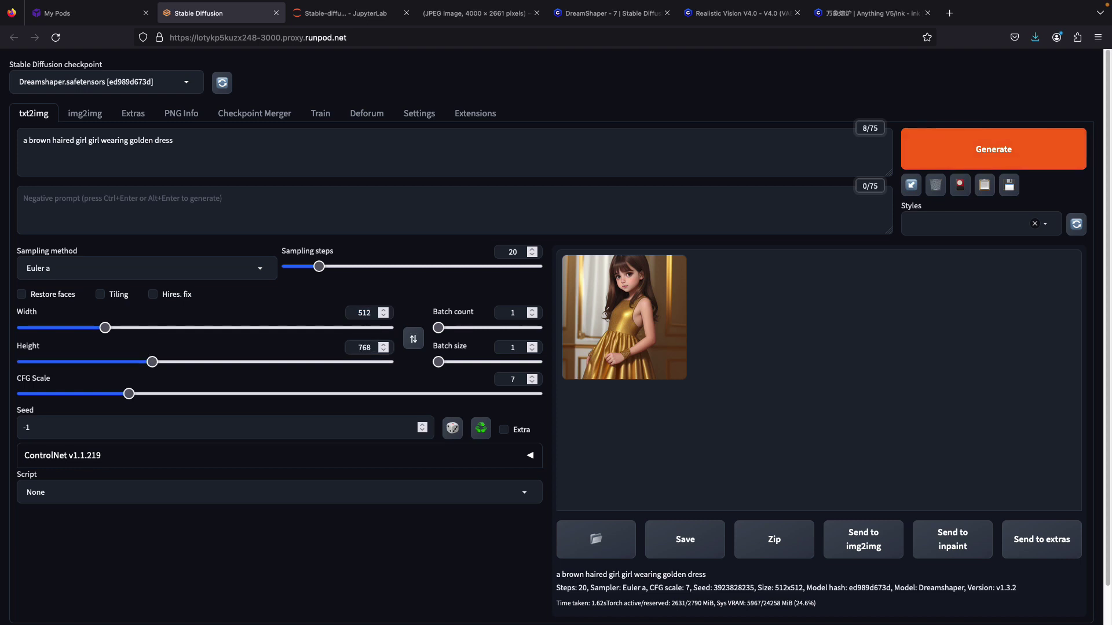
pyautogui.click(950, 149)
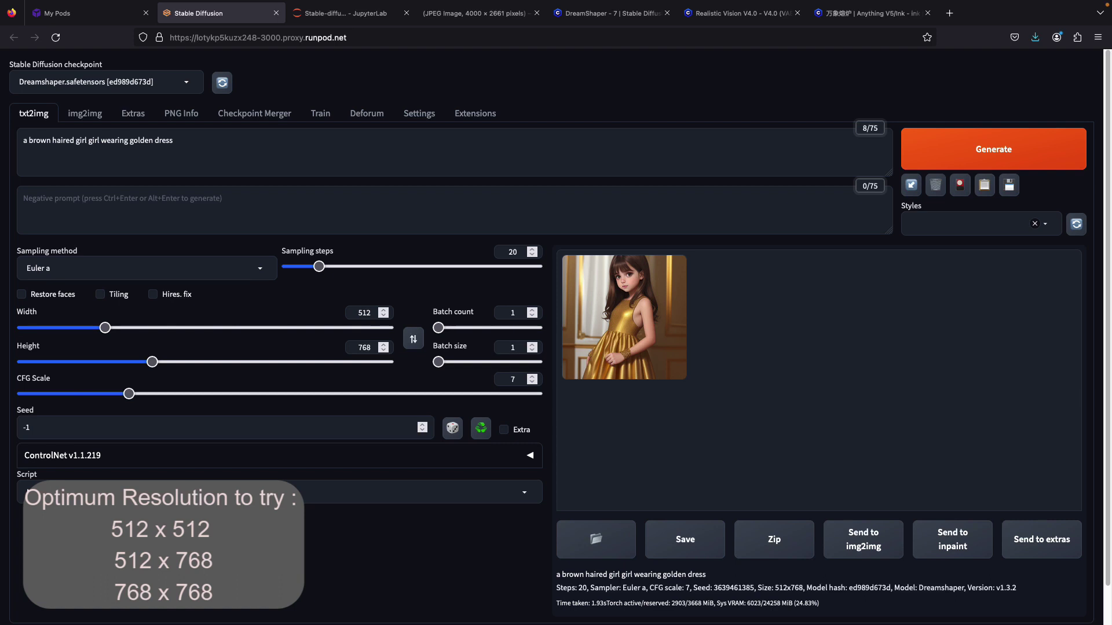
pyautogui.click(624, 317)
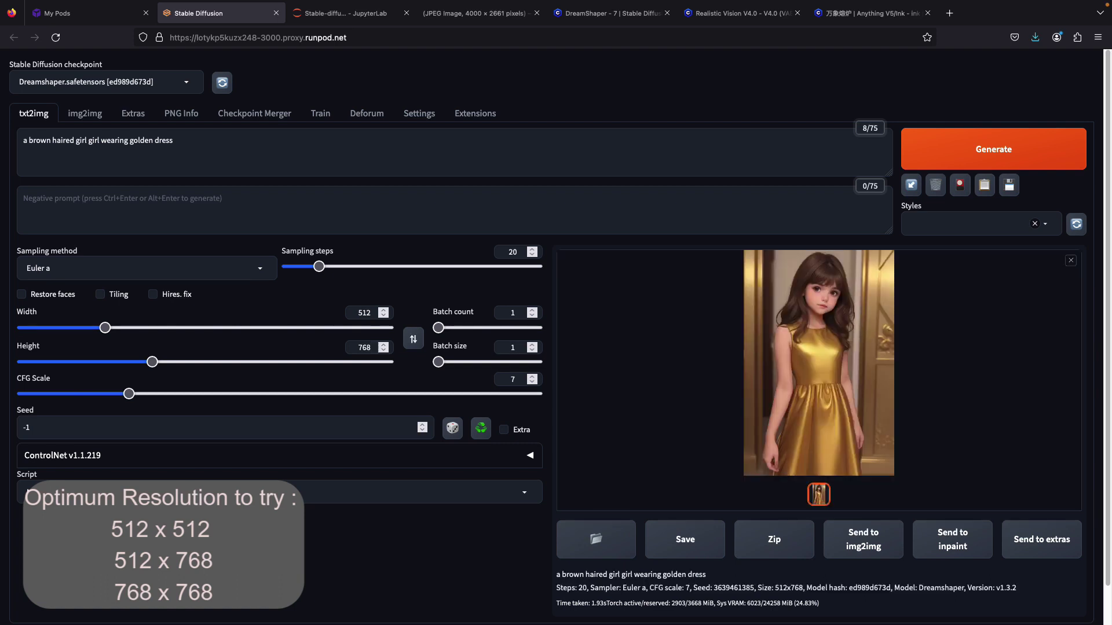
# Step: Set the image width to 768 and generate the square image
pyautogui.doubleClick(364, 313)
pyautogui.write('768')
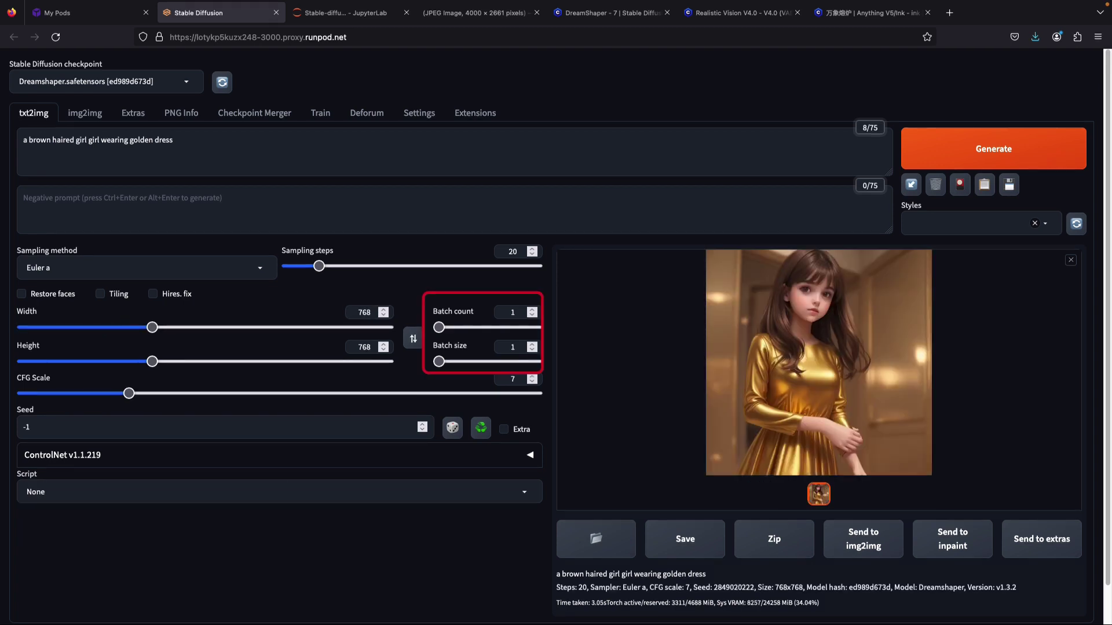
# Step: Extend the end of the prompt with ", holding a small pouch, sitting on a chair"
pyautogui.click(174, 140)
pyautogui.write(', ')
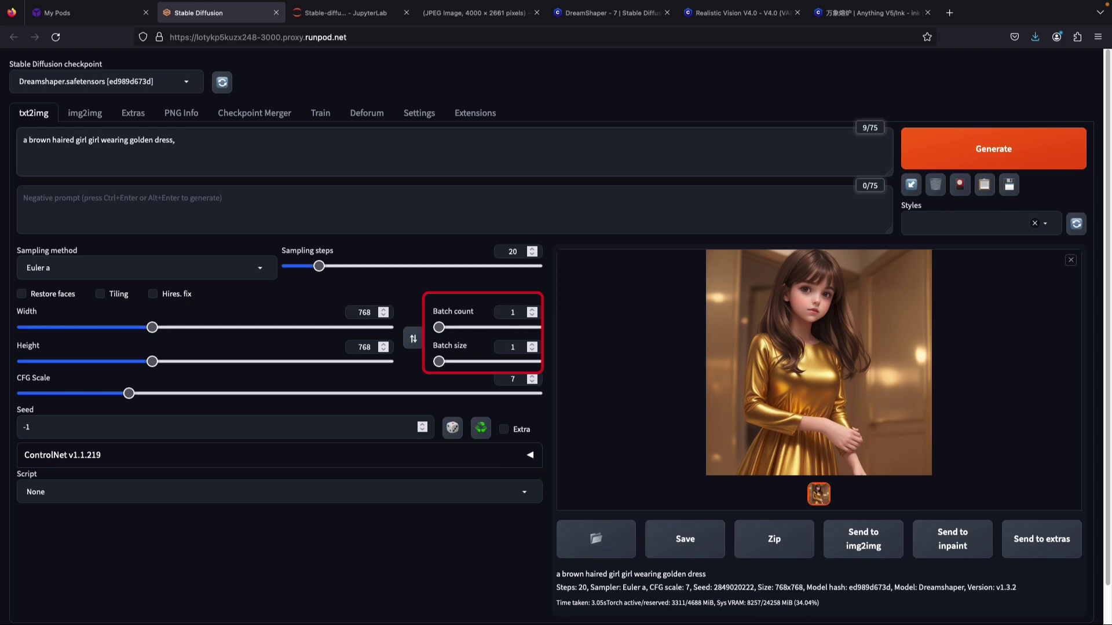
pyautogui.write('holding a small pouch, sitting on a chair')
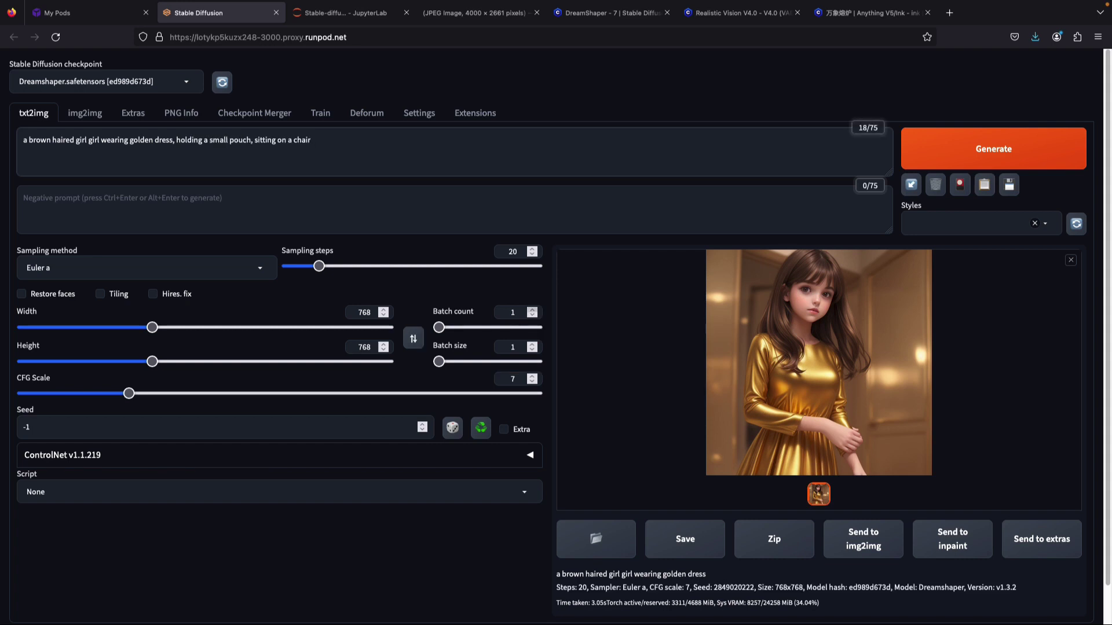
# Step: Set the batch count to 4, generate the images, and look through the results
pyautogui.click(532, 309)
pyautogui.click(531, 309)
pyautogui.click(993, 148)
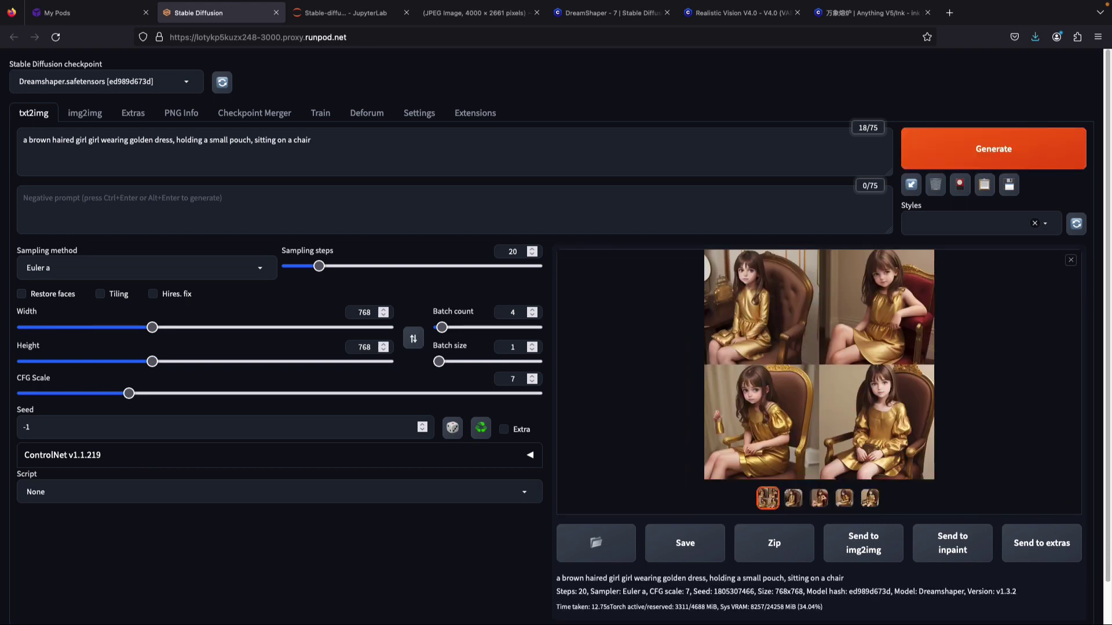
pyautogui.press('Right')
pyautogui.press('Right')
# Step: Set the batch count to 1 and the batch size to 4, and generate the images
pyautogui.doubleClick(512, 312)
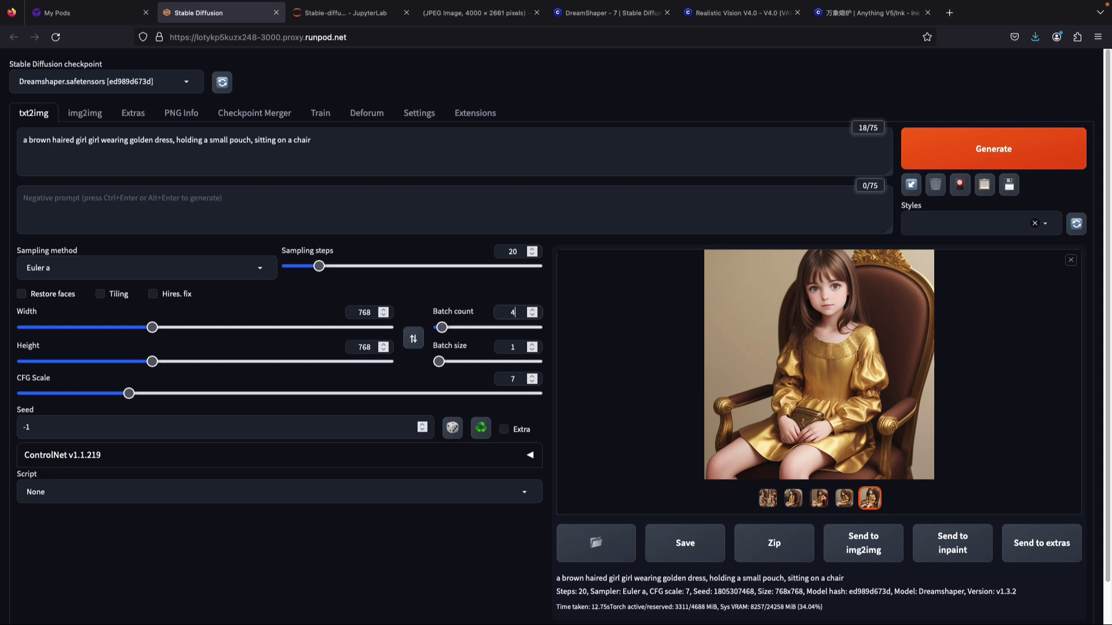
pyautogui.write('1')
pyautogui.doubleClick(511, 346)
pyautogui.write('4')
pyautogui.hotkey('ctrl', 'Return')
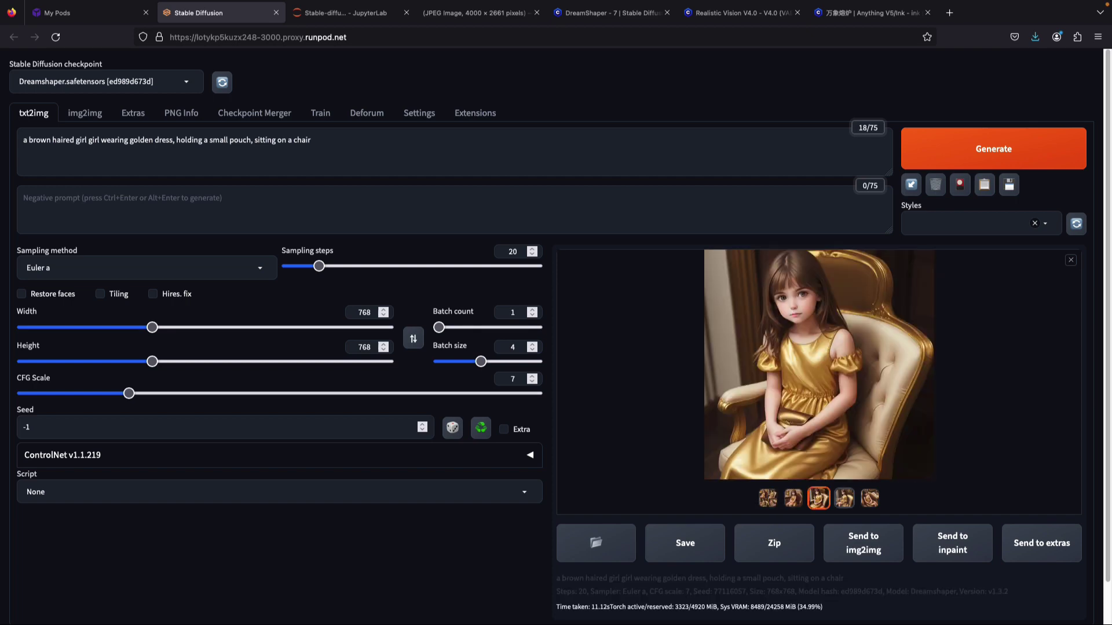
# Step: Generate images with batch count 2 and batch size 2, and look through the results
pyautogui.click(512, 312)
pyautogui.press('BackSpace')
pyautogui.write('2')
pyautogui.click(513, 347)
pyautogui.press('BackSpace')
pyautogui.write('2')
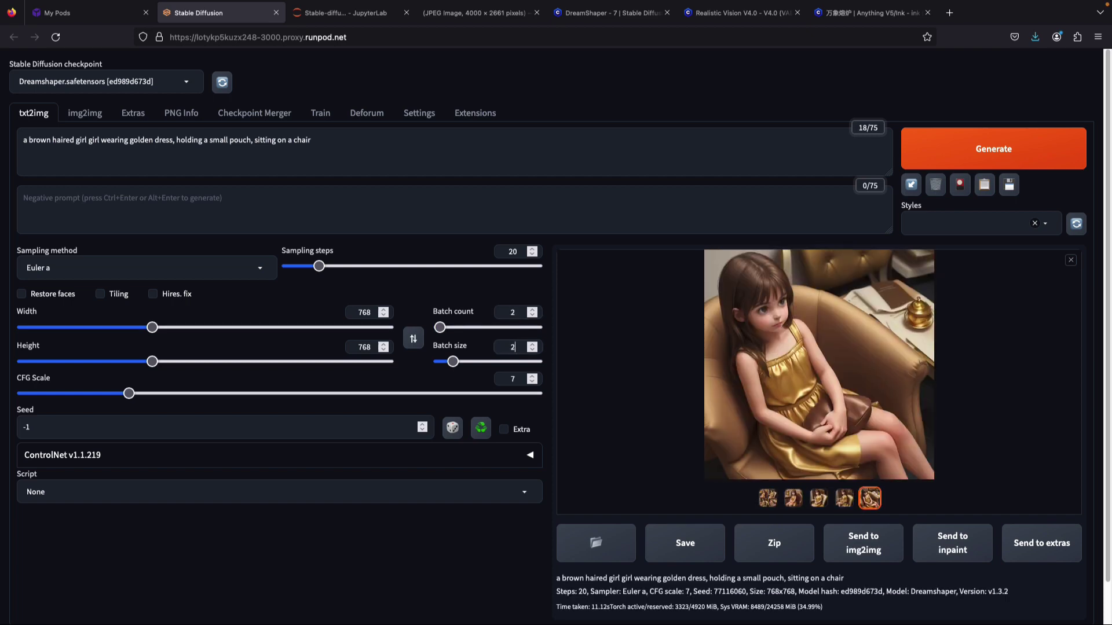
pyautogui.hotkey('ctrl', 'Return')
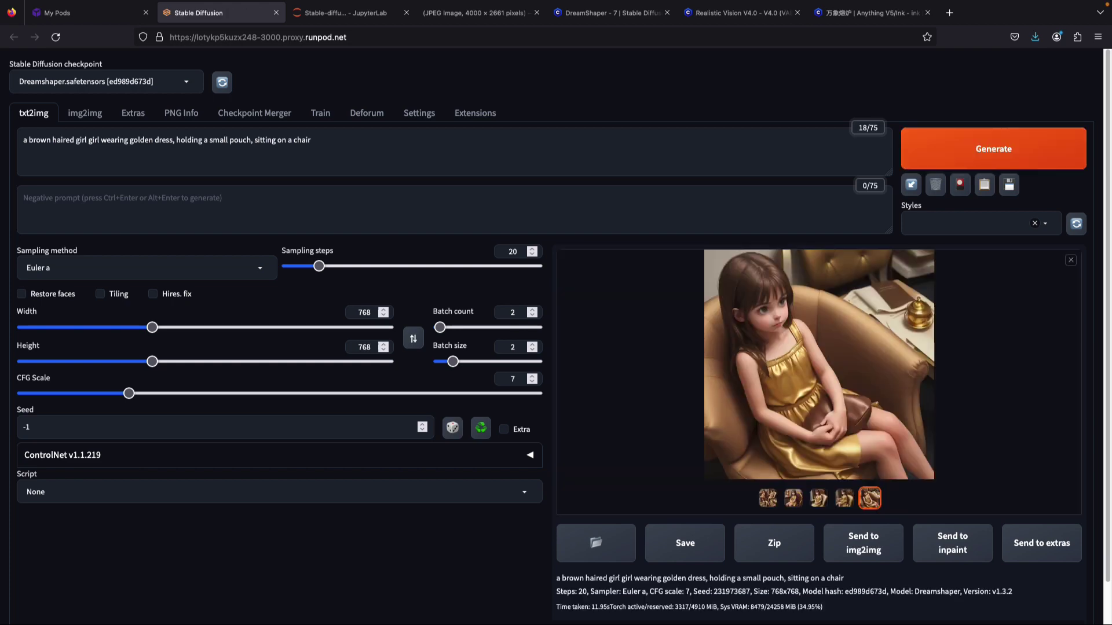
pyautogui.press('Right')
pyautogui.press('Right')
pyautogui.press('Right')
pyautogui.press('Right')
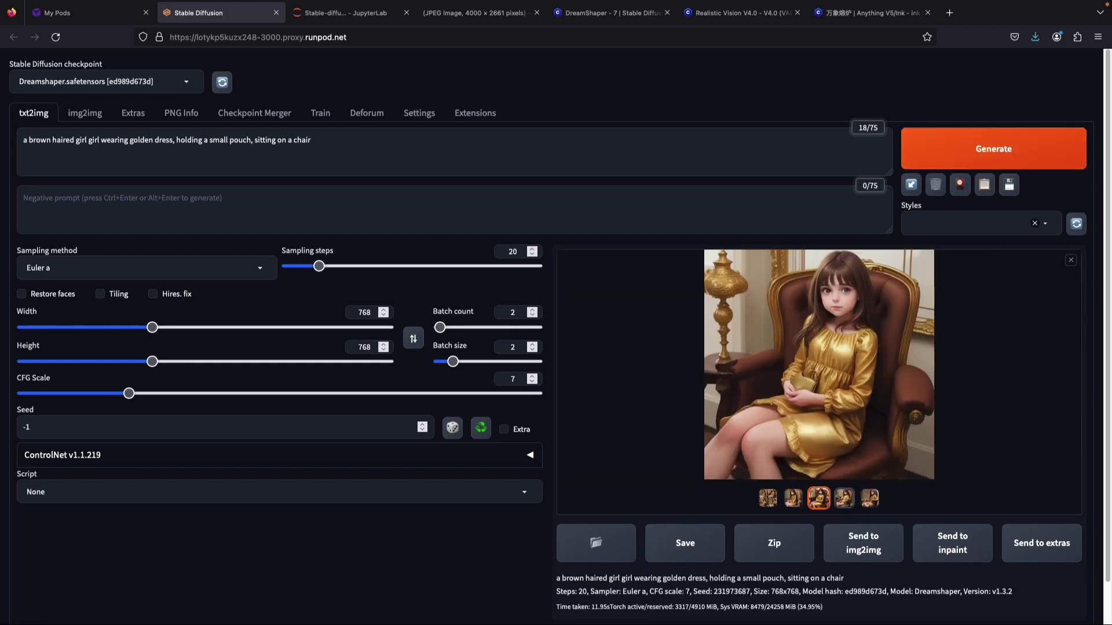
pyautogui.click(793, 498)
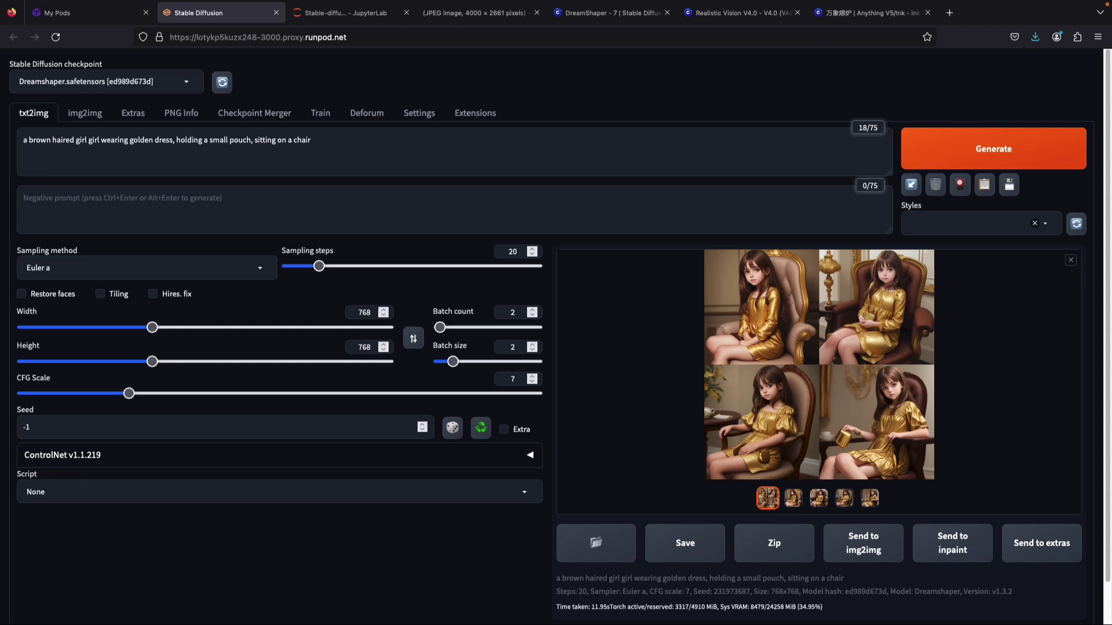
# Step: Set the CFG scale to 12 and generate the images again
pyautogui.moveTo(128, 394)
pyautogui.mouseDown()
pyautogui.moveTo(340, 394)
pyautogui.moveTo(129, 394)
pyautogui.mouseUp()
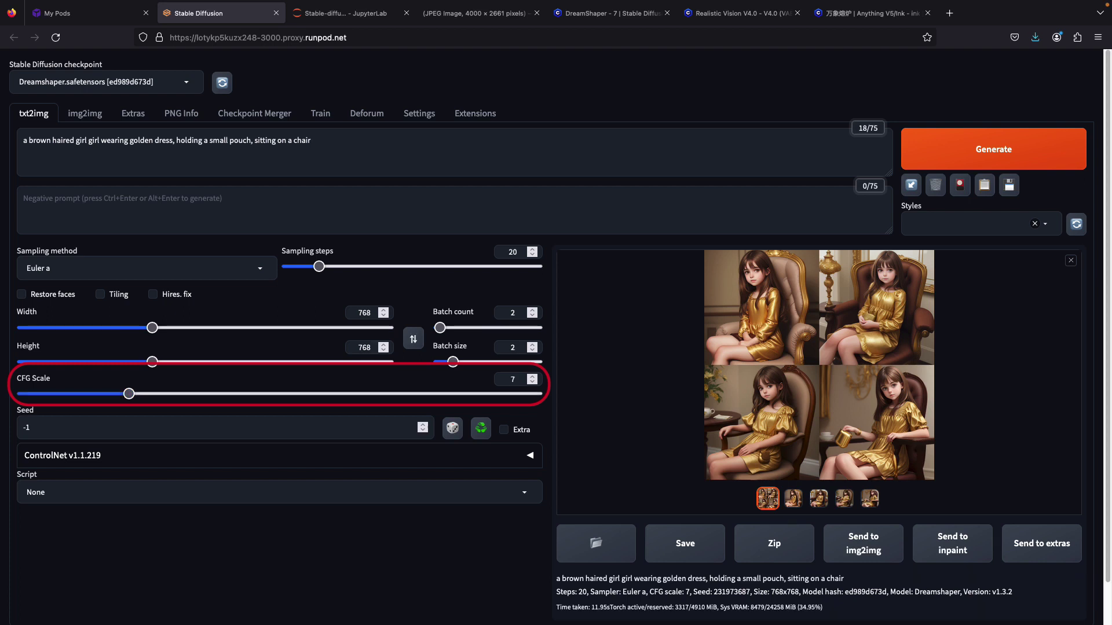
pyautogui.moveTo(130, 394); pyautogui.dragTo(218, 393)
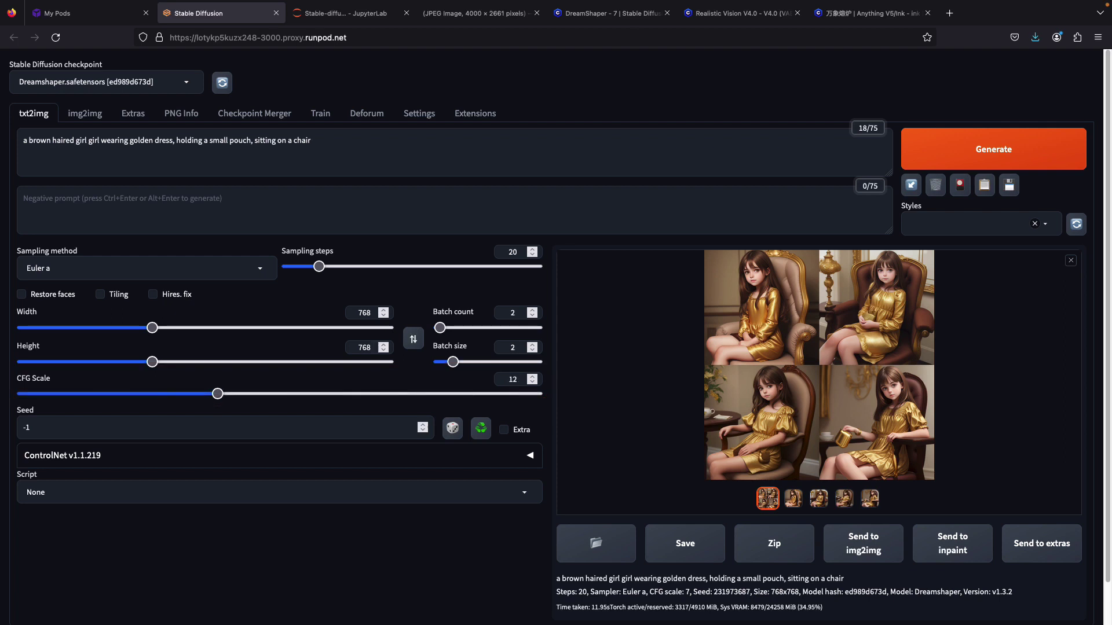
pyautogui.click(952, 149)
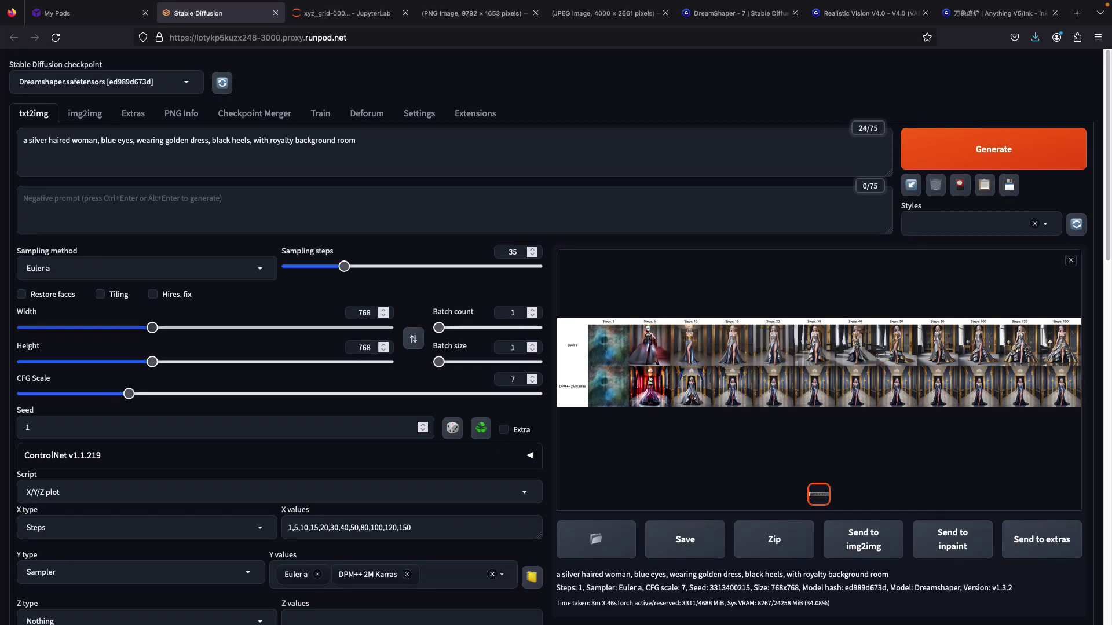
# Step: Set the sampling steps to 25
pyautogui.moveTo(344, 266)
pyautogui.mouseDown()
pyautogui.moveTo(468, 266)
pyautogui.moveTo(316, 267)
pyautogui.moveTo(536, 266)
pyautogui.moveTo(327, 267)
pyautogui.mouseUp()
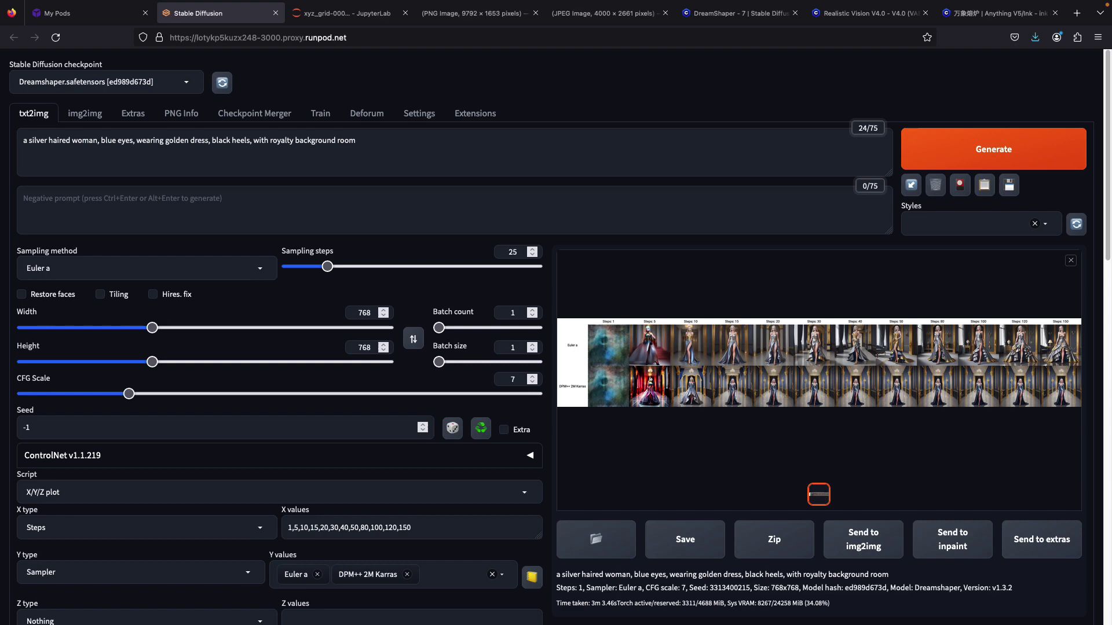
# Step: Examine the silver-haired woman comparison grid at full size, comparing the Euler a images from 1 to 150 steps
pyautogui.click(480, 13)
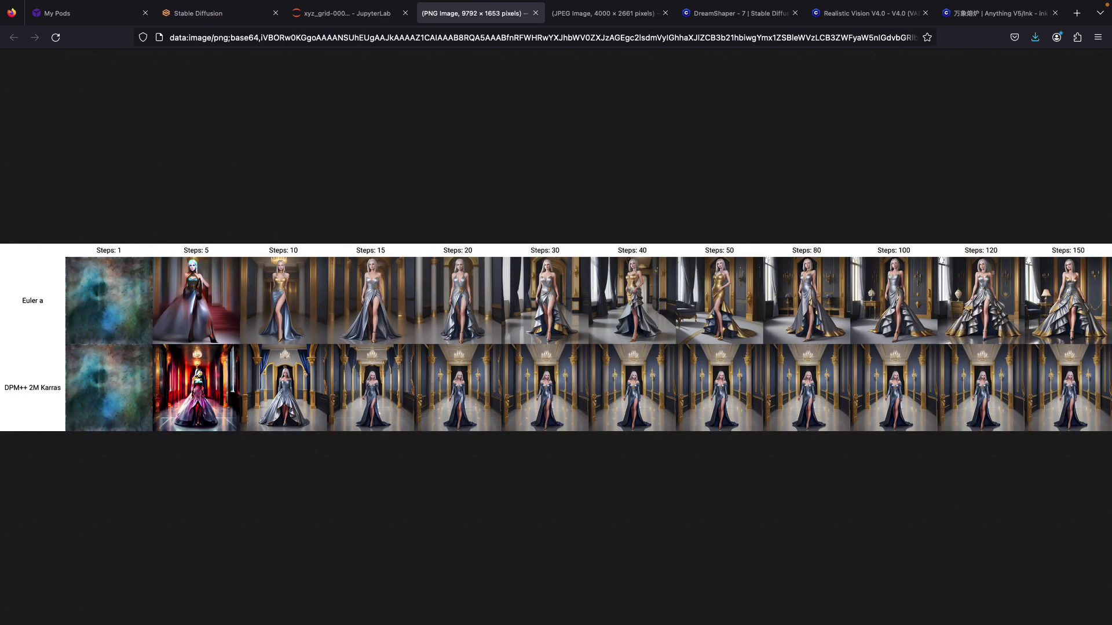
pyautogui.click(144, 287)
pyautogui.hscroll(4, 145, 287)
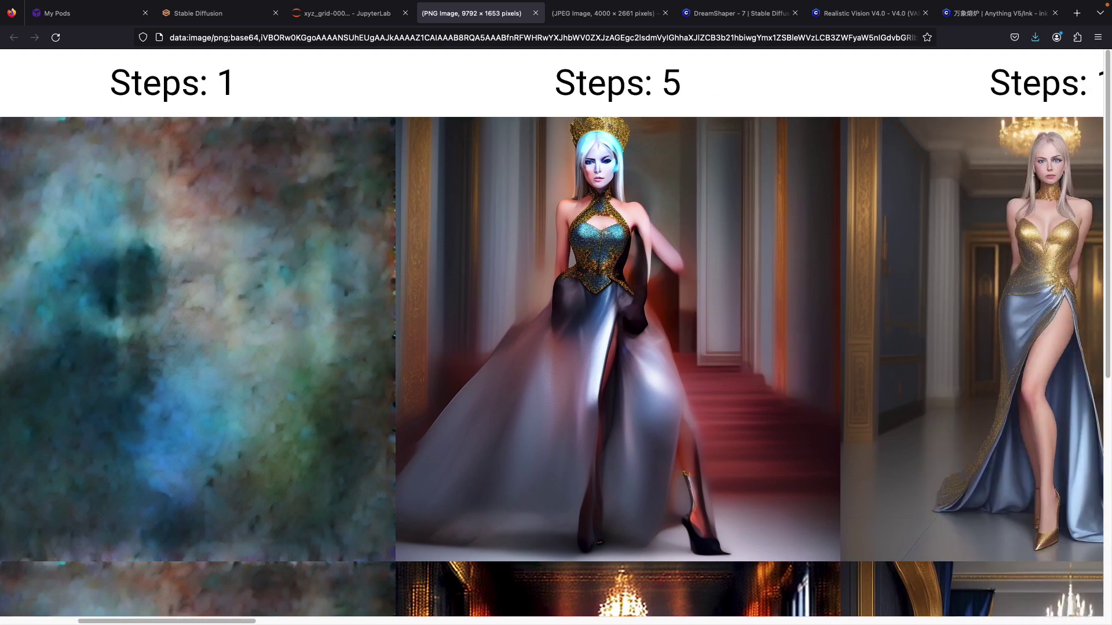
pyautogui.hscroll(10, 556, 365)
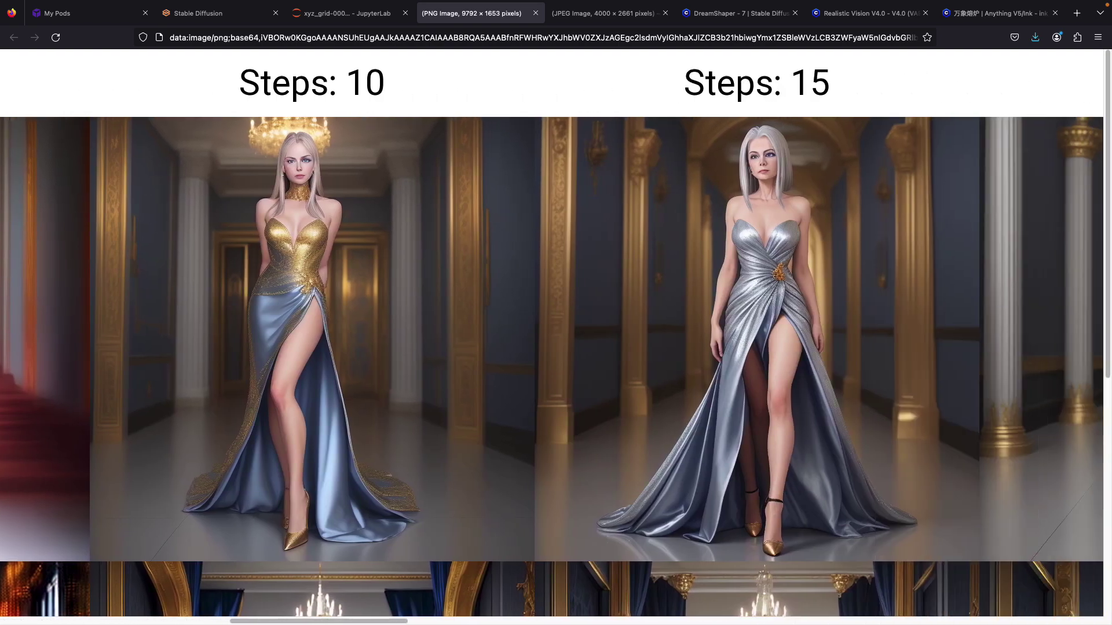
pyautogui.hscroll(10, 556, 365)
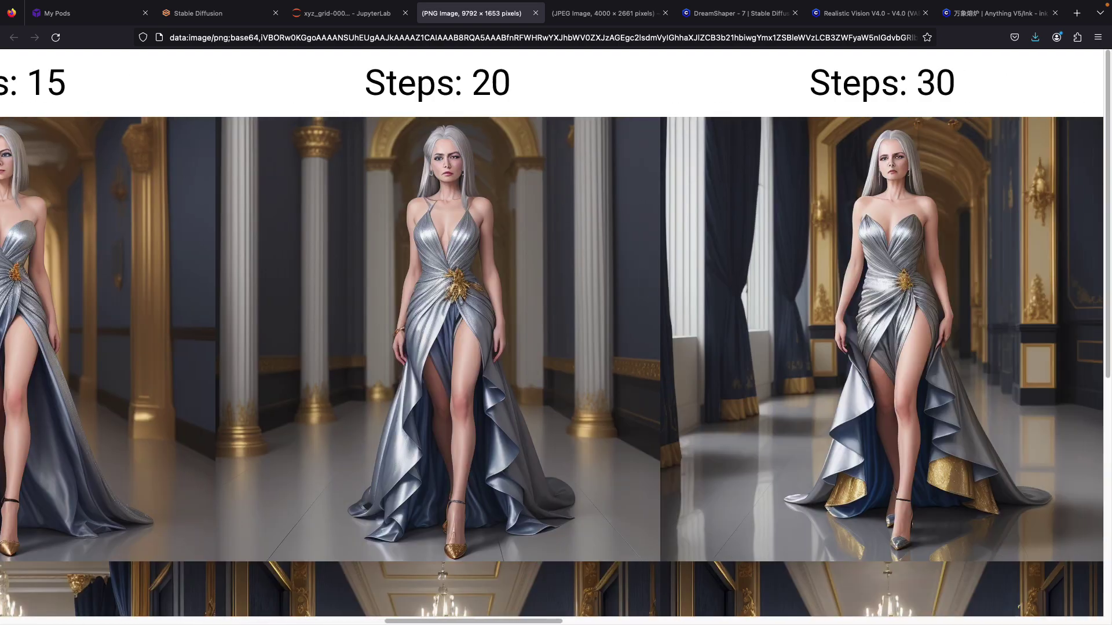
pyautogui.hscroll(13, 556, 365)
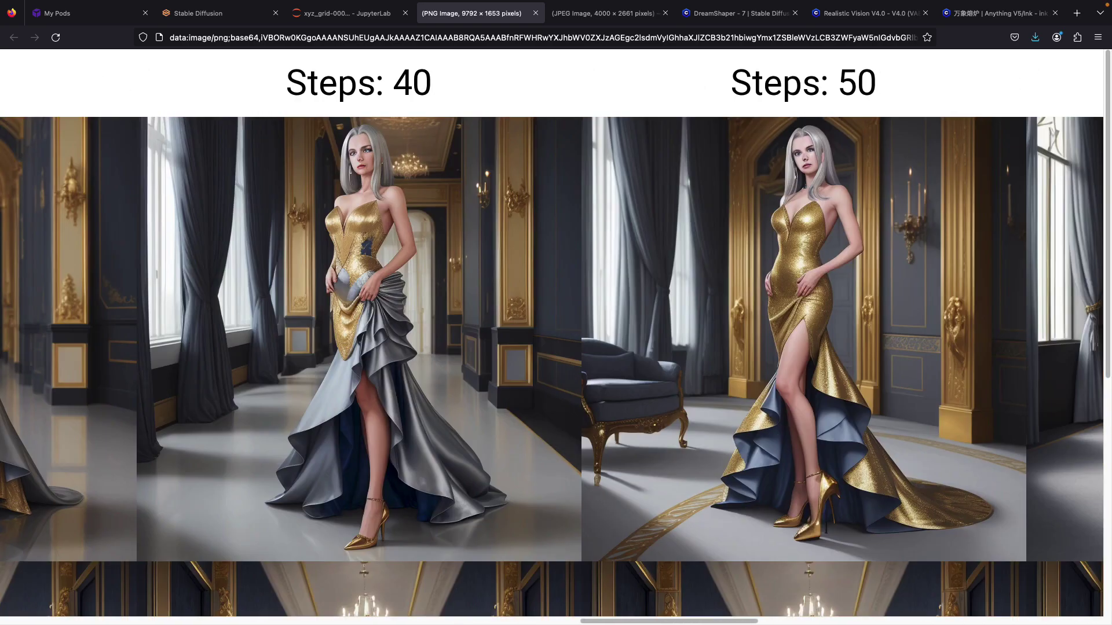
pyautogui.hscroll(14, 556, 365)
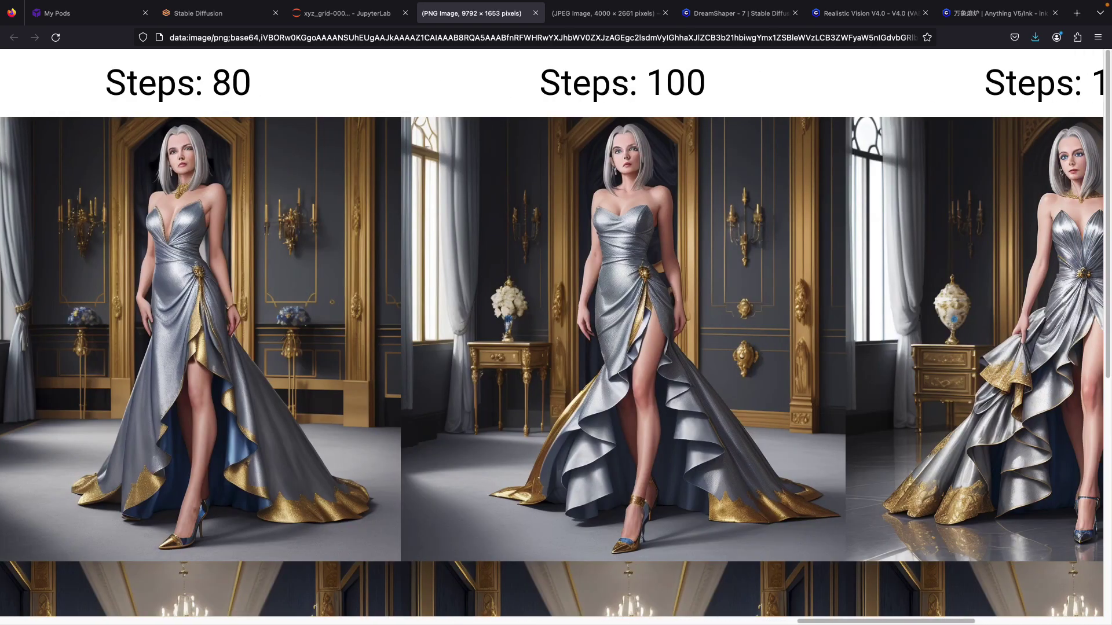
pyautogui.hscroll(8, 555, 365)
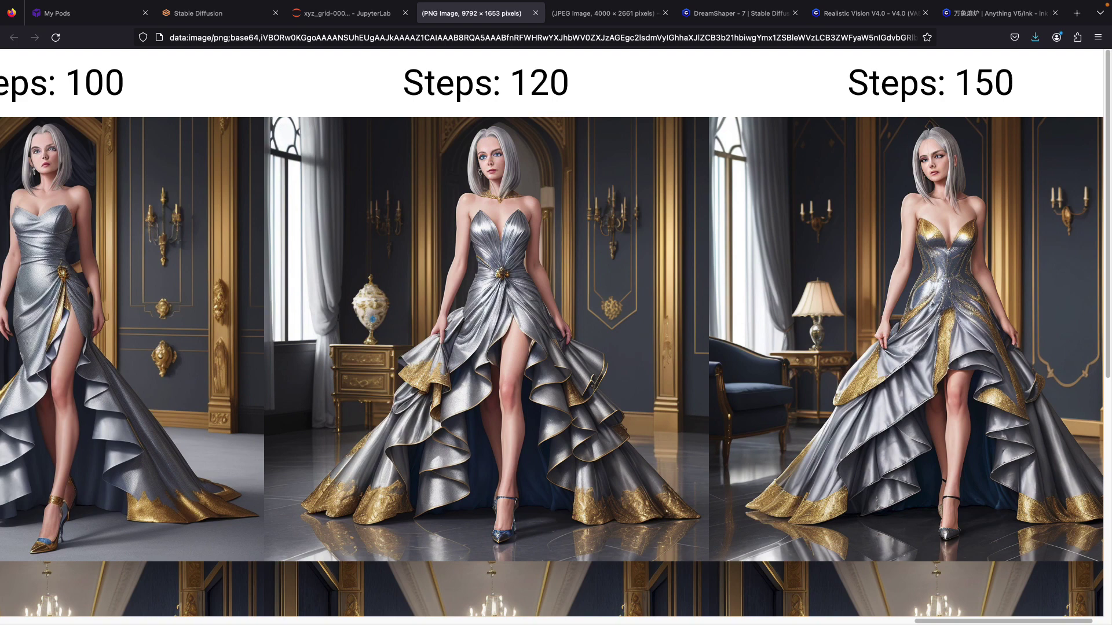
pyautogui.click(373, 319)
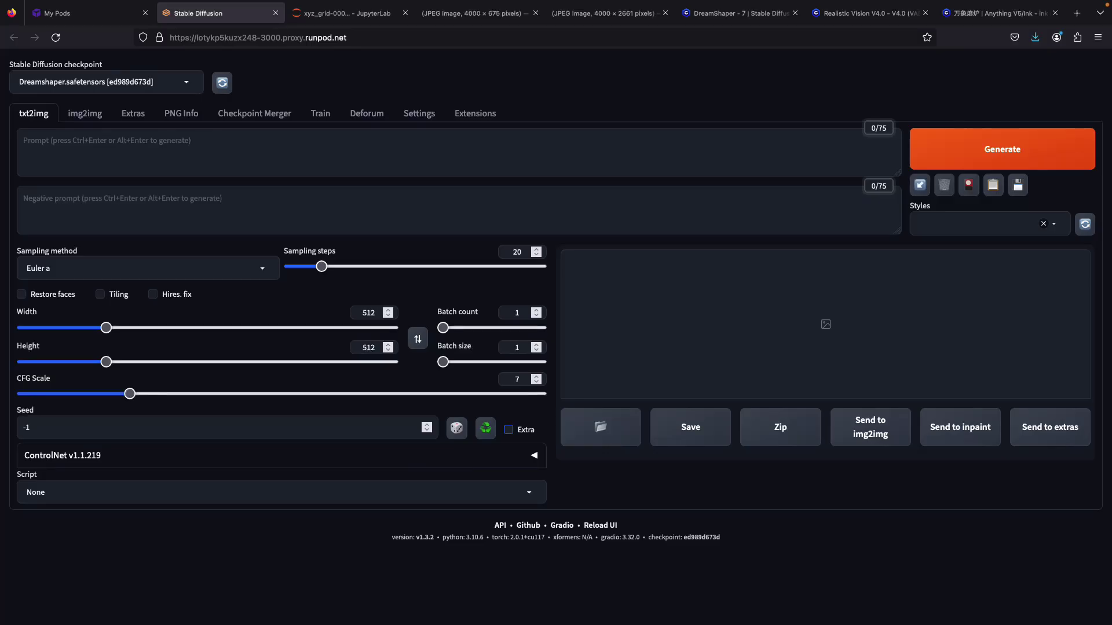
# Step: Enter the prompt "a boy in white shirt" and keep the seed at -1
pyautogui.click(28, 428)
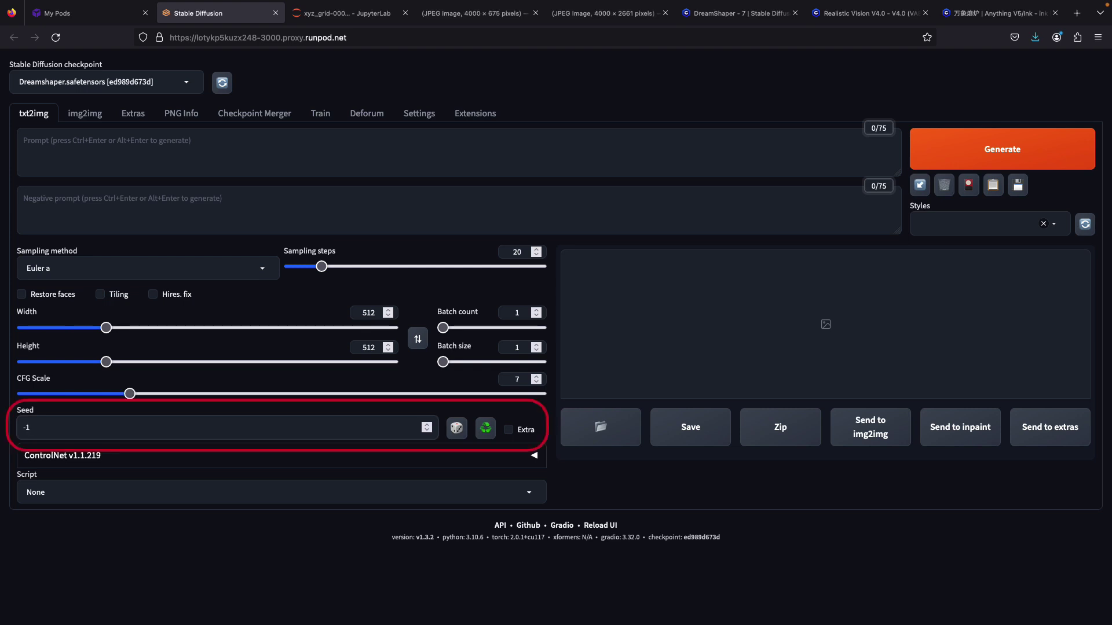
pyautogui.click(23, 140)
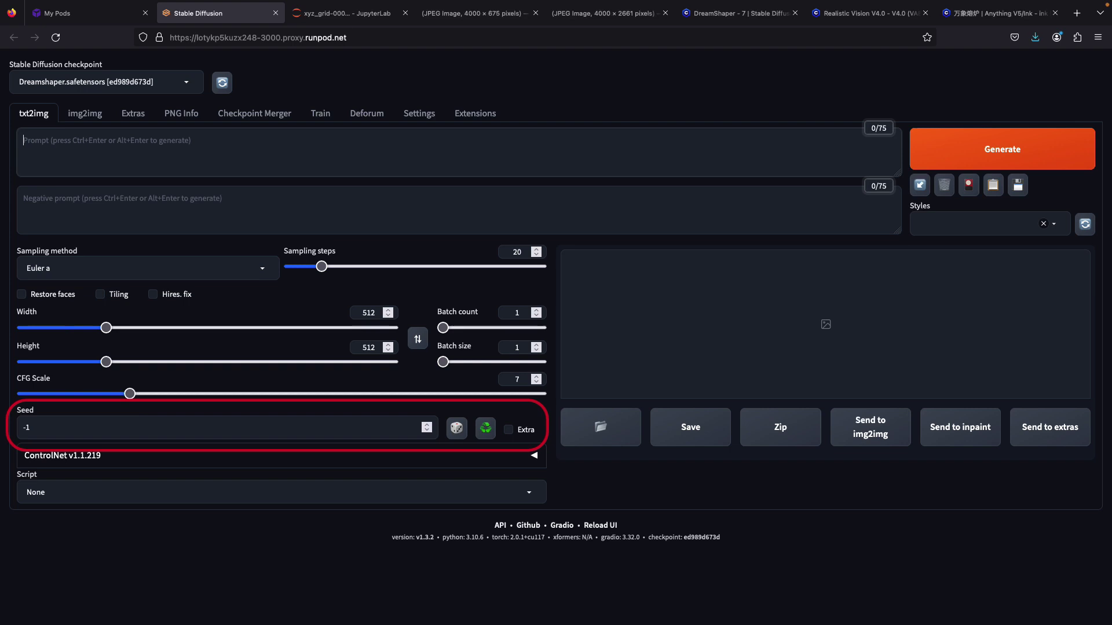
pyautogui.write('a boy in white shirt')
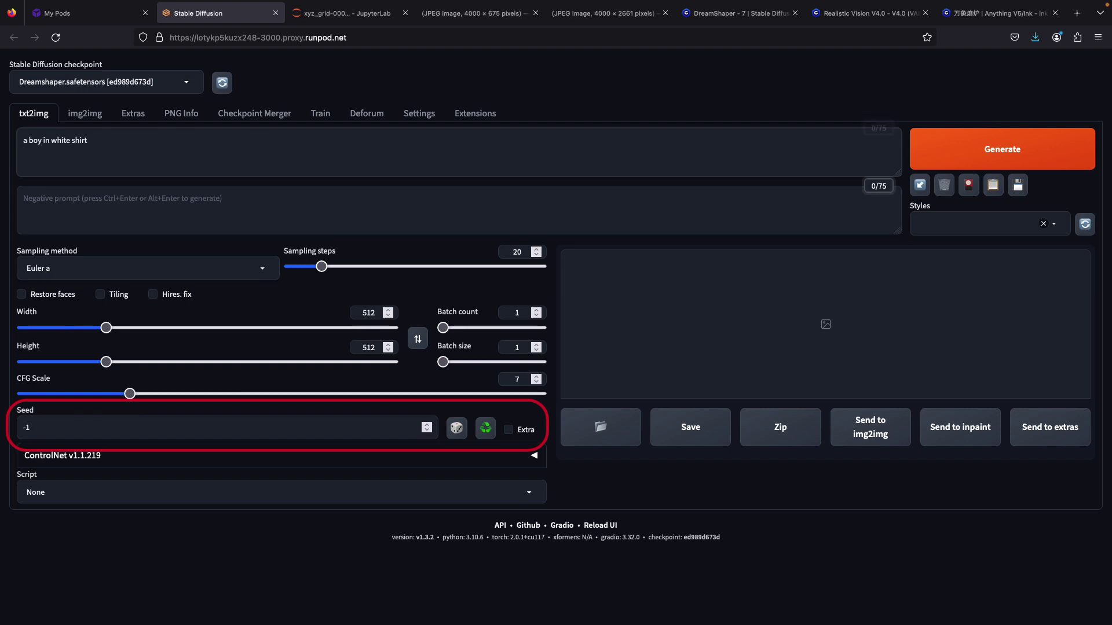
pyautogui.hotkey('ctrl', 'Return')
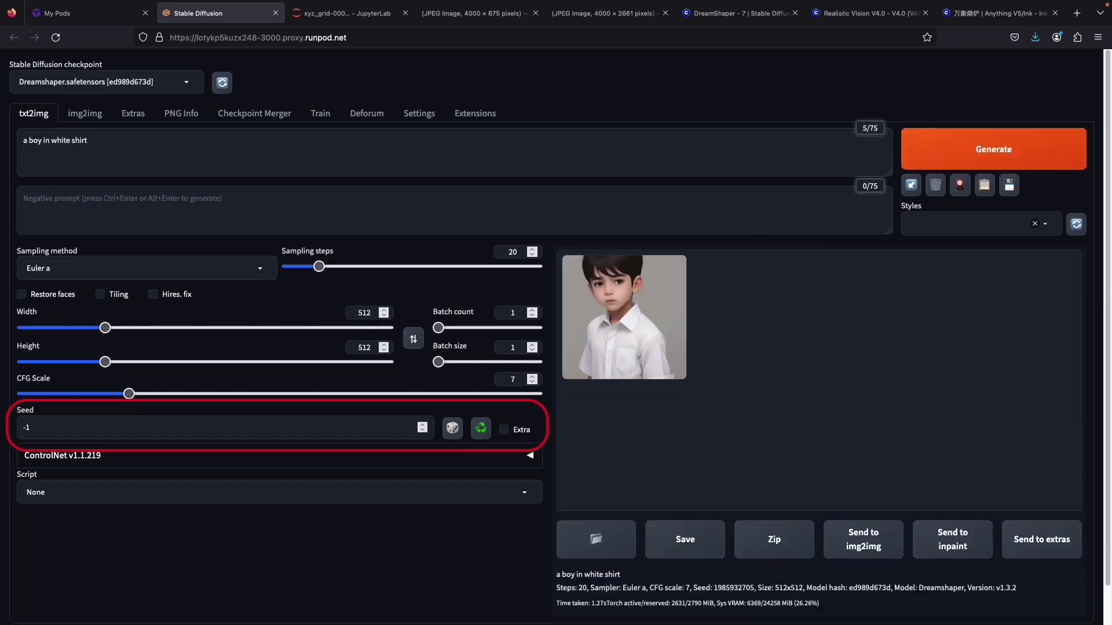
pyautogui.scroll(-1, 556, 337)
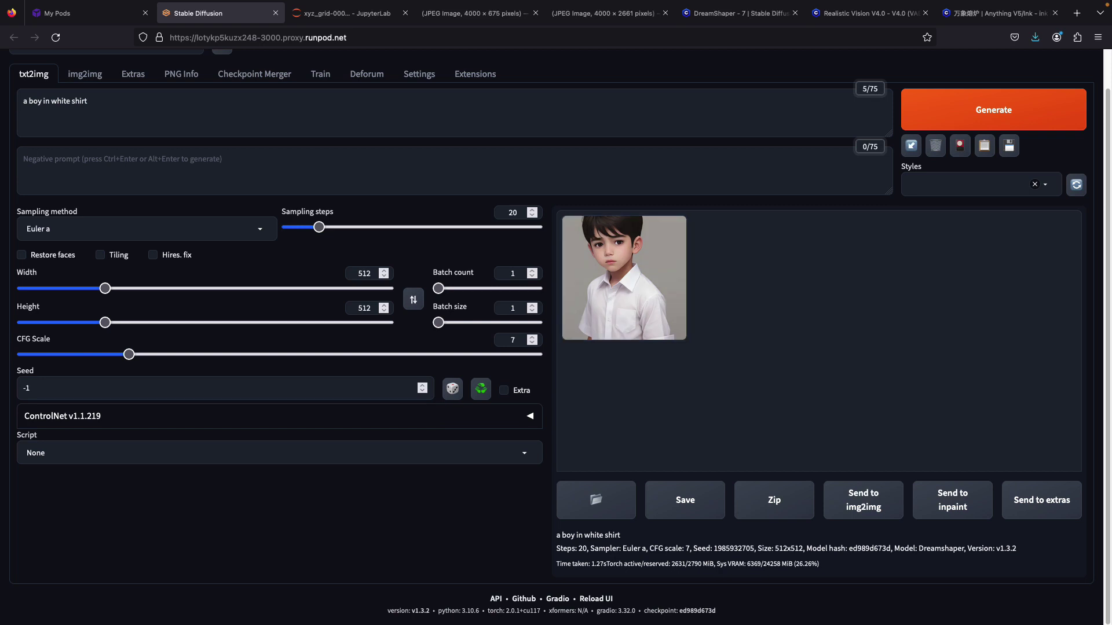
pyautogui.moveTo(754, 548); pyautogui.dragTo(713, 549)
pyautogui.press('super+c')
pyautogui.tripleClick(225, 388)
pyautogui.press('super+v')
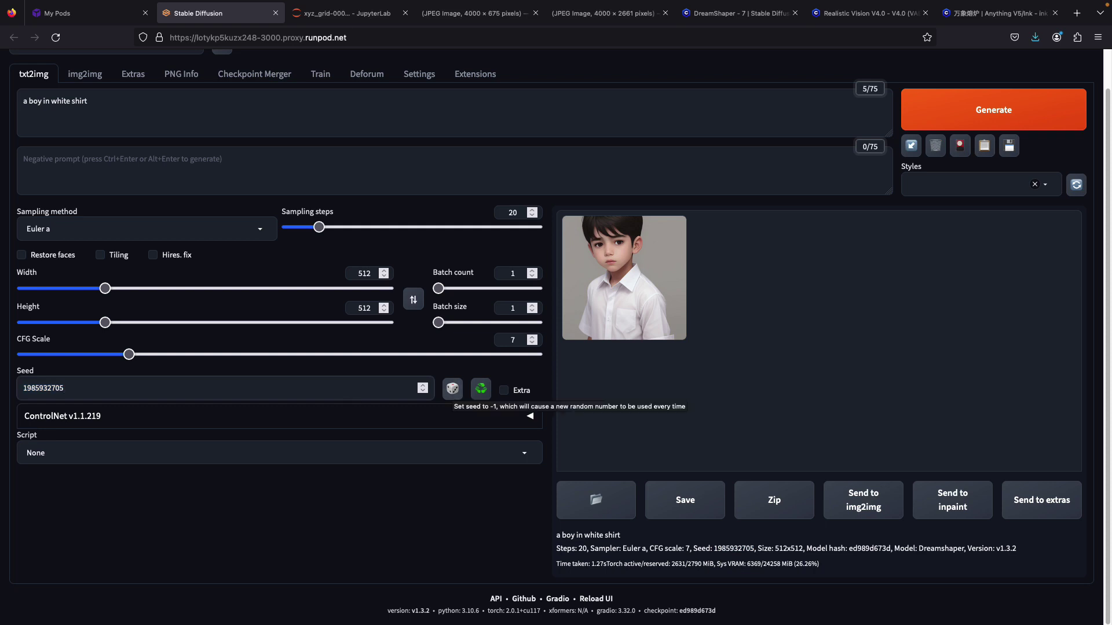
# Step: Change the prompt to "a boy in blue shirt" and generate the image with the same seed
pyautogui.scroll(2, 556, 337)
pyautogui.click(87, 140)
pyautogui.press('BackSpace')
pyautogui.press('BackSpace')
pyautogui.press('BackSpace')
pyautogui.press('BackSpace')
pyautogui.press('BackSpace')
pyautogui.press('BackSpace')
pyautogui.press('BackSpace')
pyautogui.press('BackSpace')
pyautogui.press('BackSpace')
pyautogui.press('BackSpace')
pyautogui.press('BackSpace')
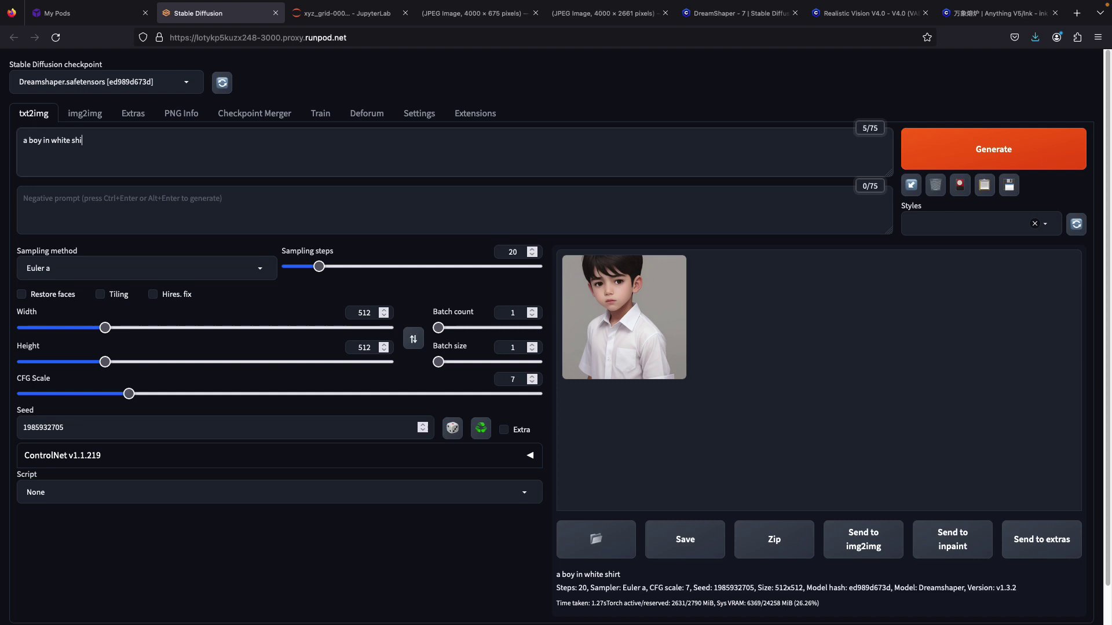
pyautogui.write('blue shirt')
pyautogui.hotkey('ctrl', 'Return')
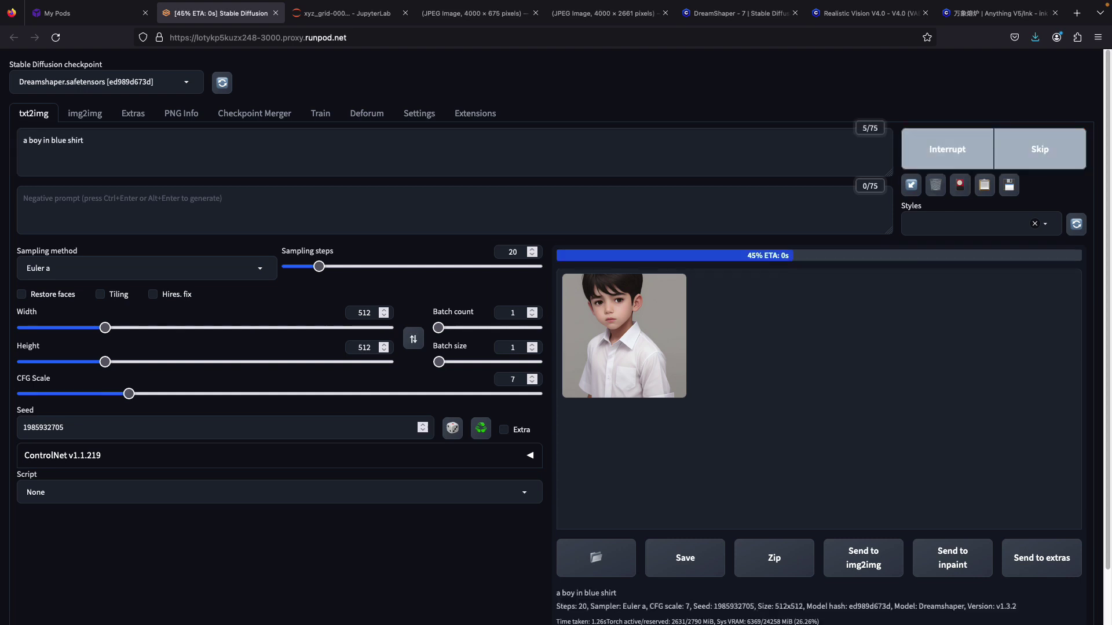
pyautogui.scroll(-2, 556, 337)
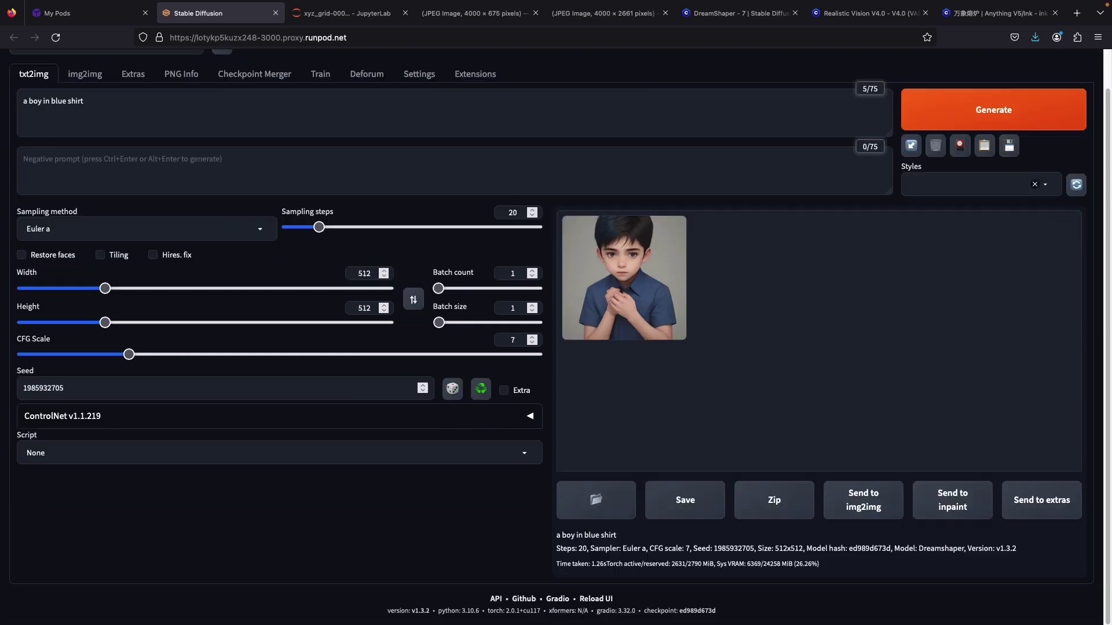
# Step: Change the prompt back to "a boy in white shirt" and regenerate the image with the fixed seed
pyautogui.scroll(2, 556, 337)
pyautogui.moveTo(89, 140); pyautogui.dragTo(51, 140)
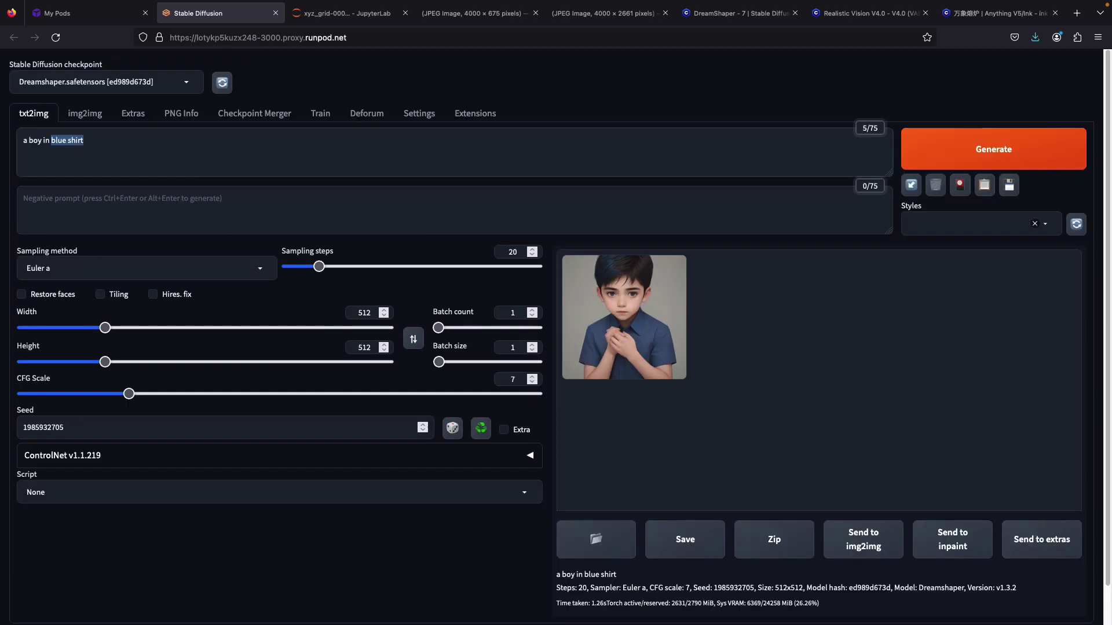
pyautogui.write('white shirt')
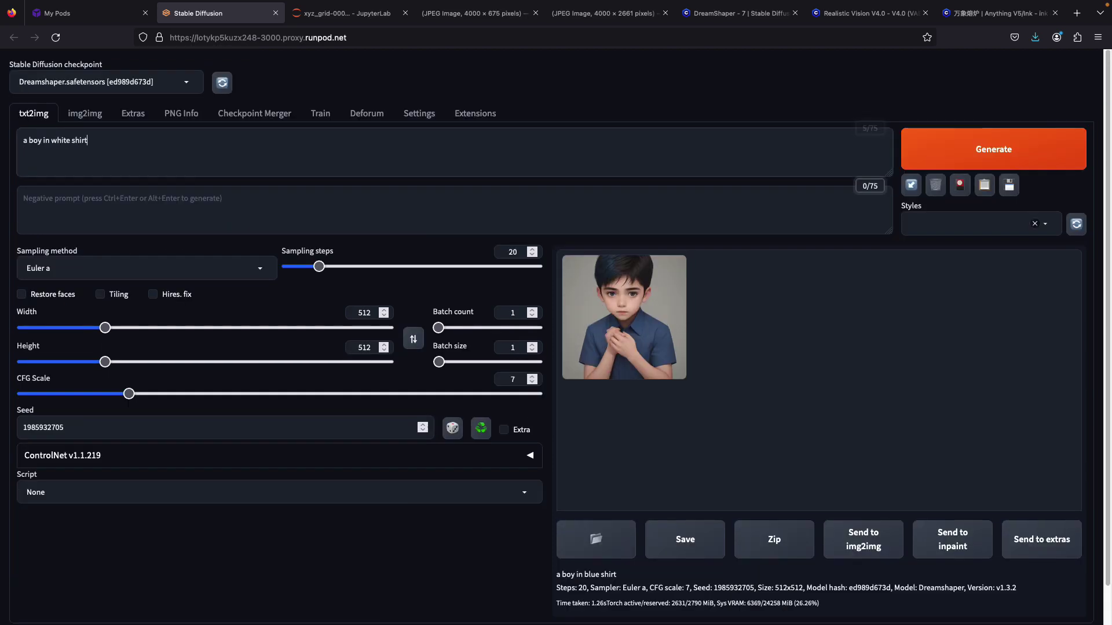
pyautogui.hotkey('ctrl', 'Return')
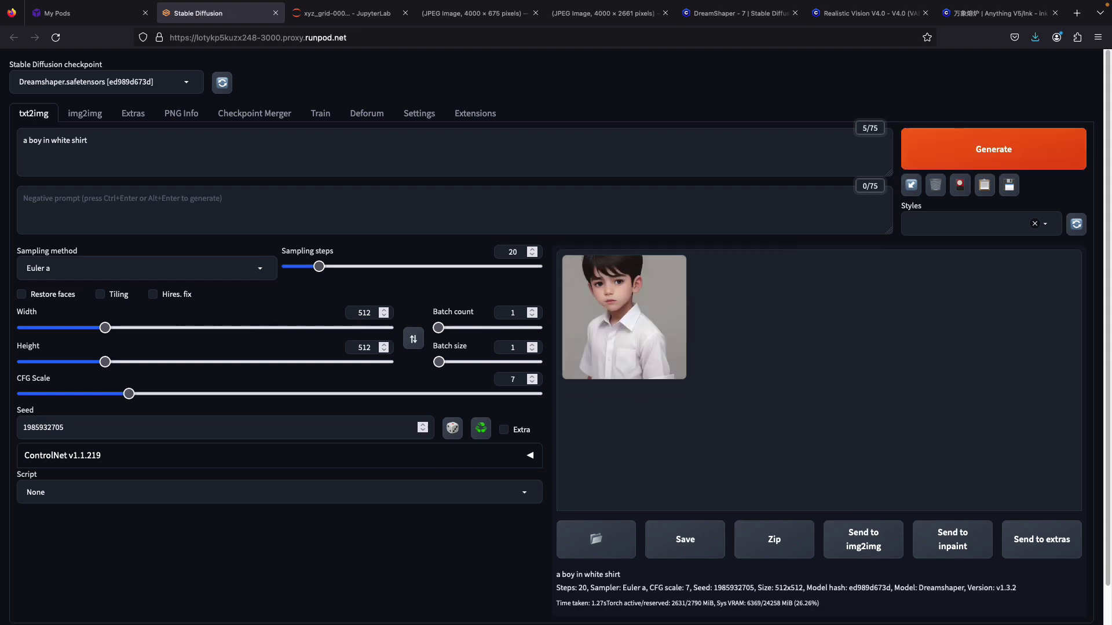
# Step: Reset the seed to random (-1), generate the image again, and check the seed in its generation info
pyautogui.click(452, 428)
pyautogui.hotkey('ctrl', 'Return')
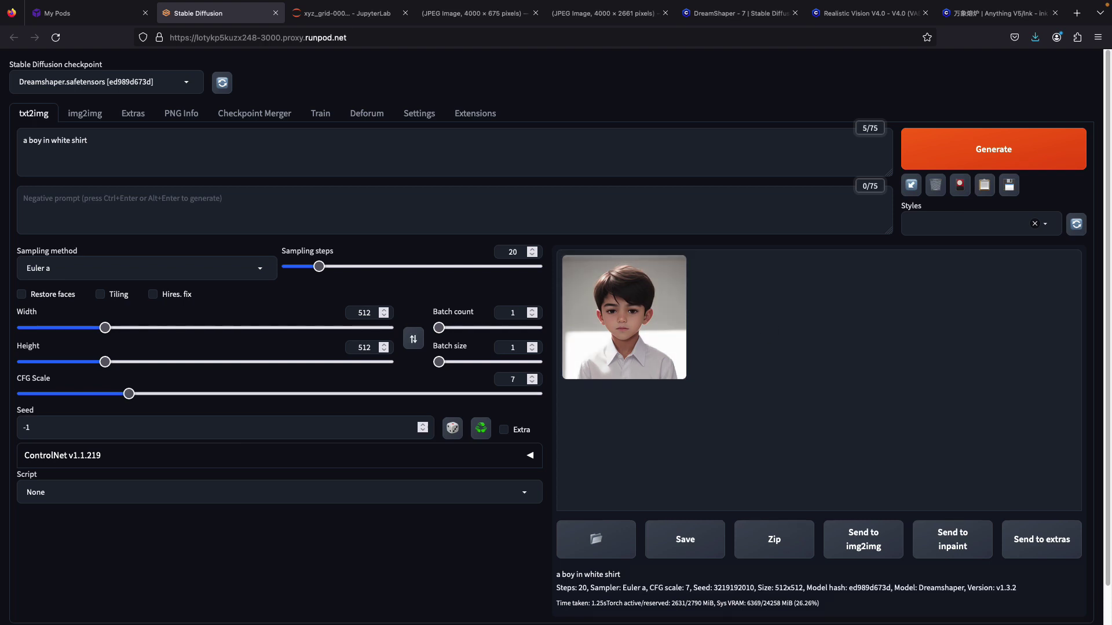
pyautogui.moveTo(714, 588); pyautogui.dragTo(754, 587)
# Step: Switch to img2img and load the portrait photo of the blonde woman from the Documents folder as the source image
pyautogui.click(85, 113)
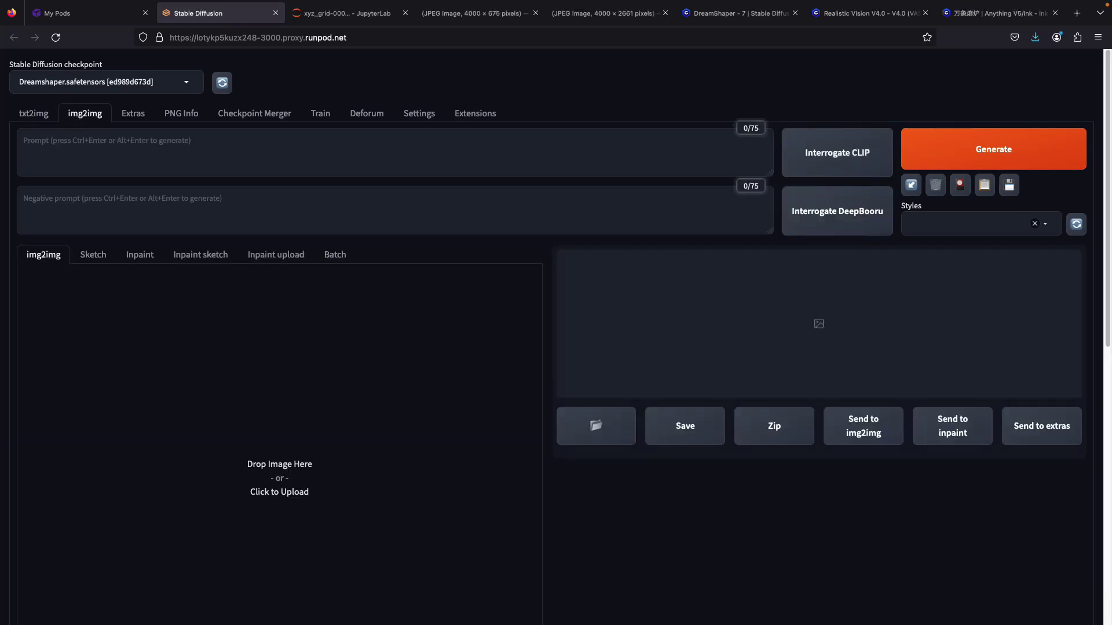
pyautogui.scroll(-6, 556, 348)
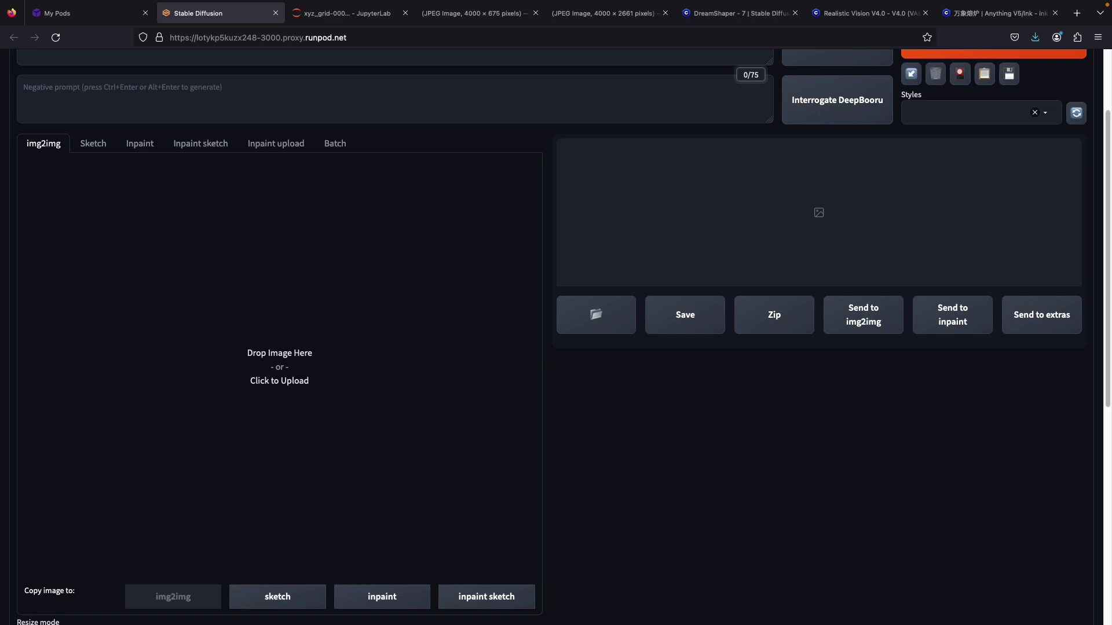
pyautogui.scroll(-3, 263, 410)
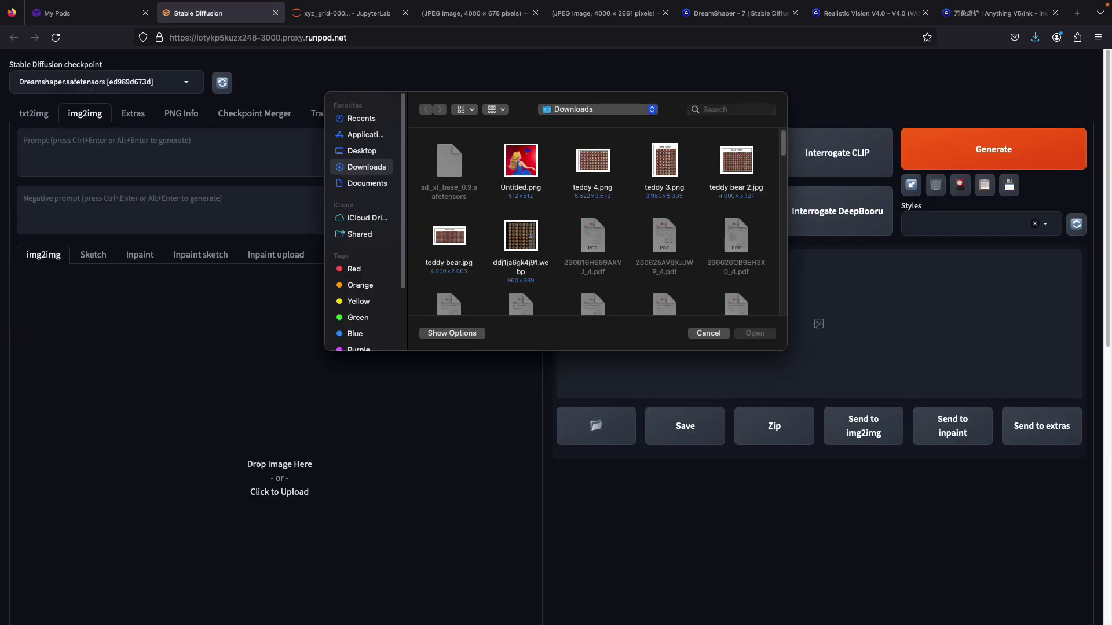
pyautogui.click(367, 183)
pyautogui.doubleClick(669, 161)
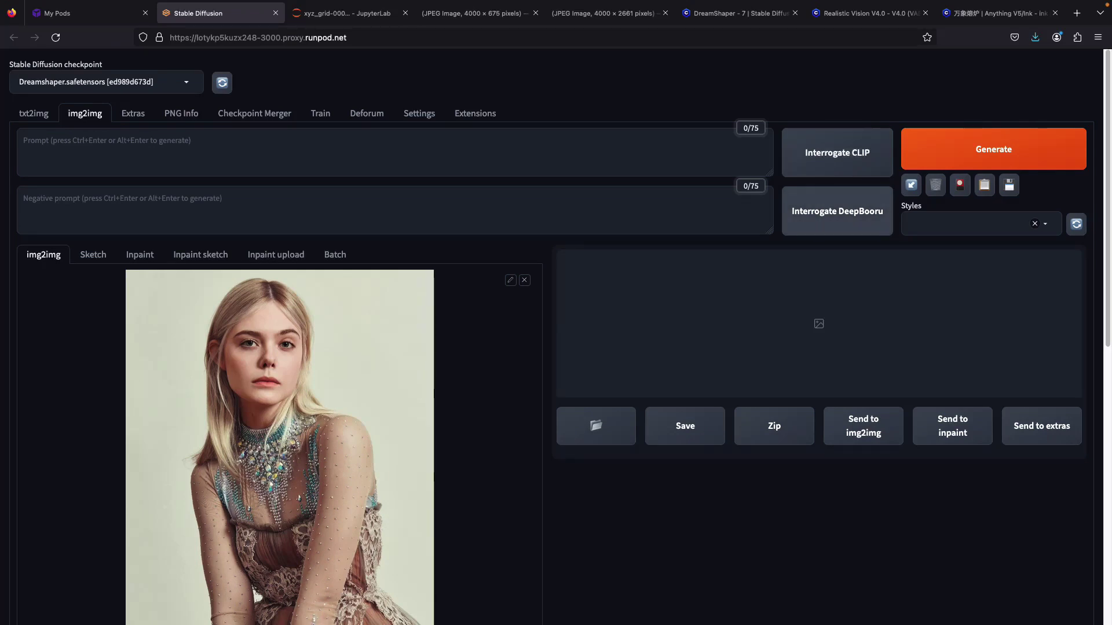
# Step: Interrogate the source photo with DeepBooru for tags and with CLIP for a descriptive prompt
pyautogui.click(837, 211)
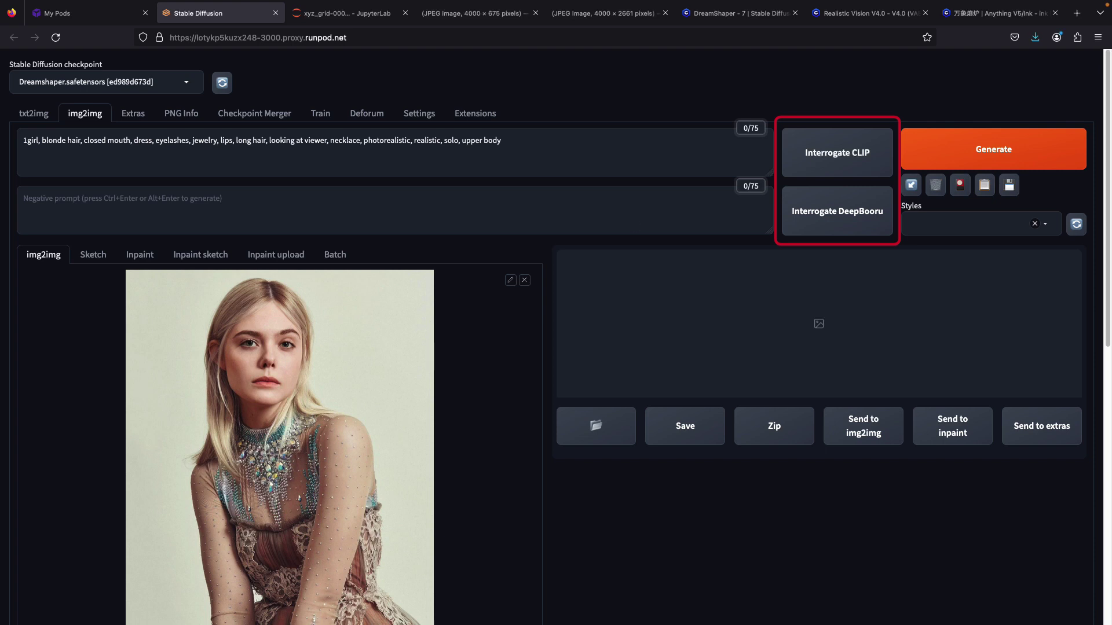
pyautogui.click(837, 153)
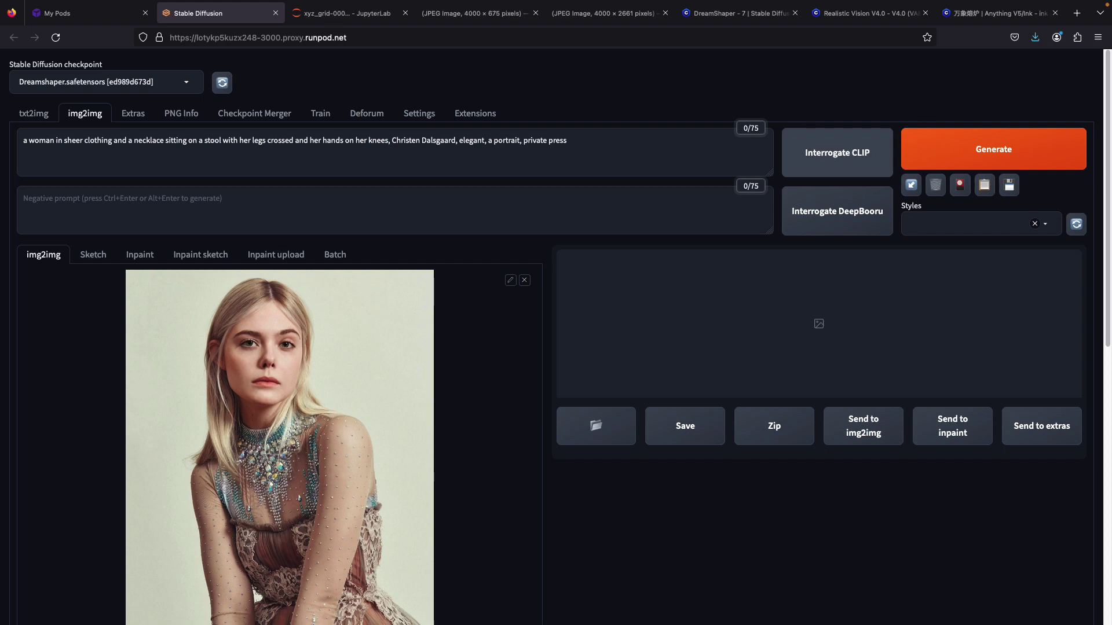
# Step: Generate one image from the CLIP description and another from the DeepBooru tags
pyautogui.scroll(-3, 556, 348)
pyautogui.scroll(3, 556, 348)
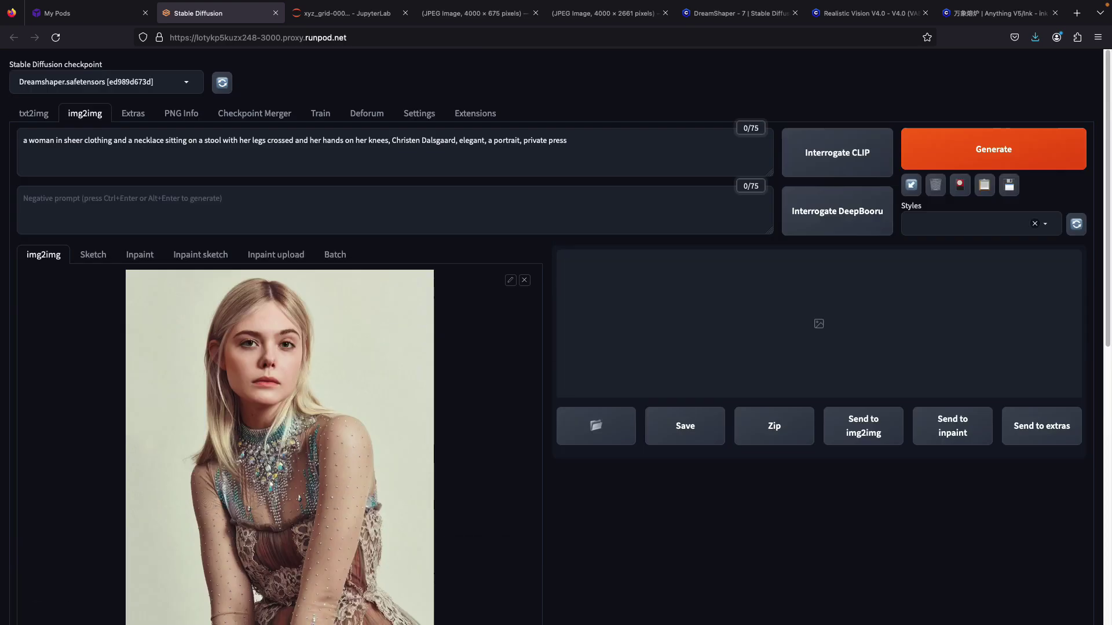
pyautogui.click(966, 161)
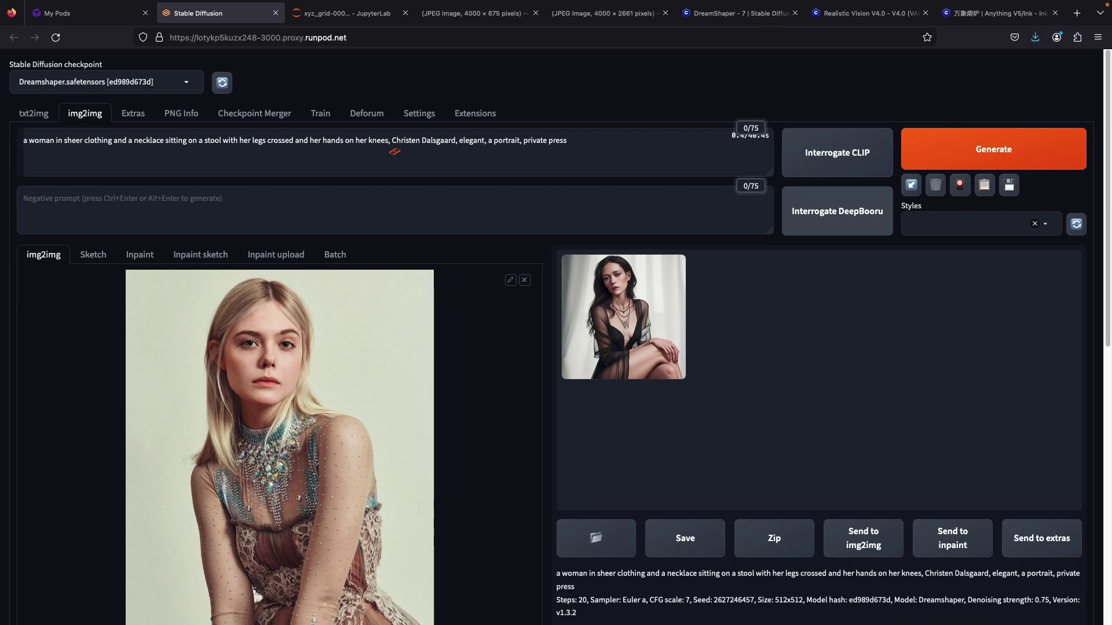
pyautogui.click(961, 153)
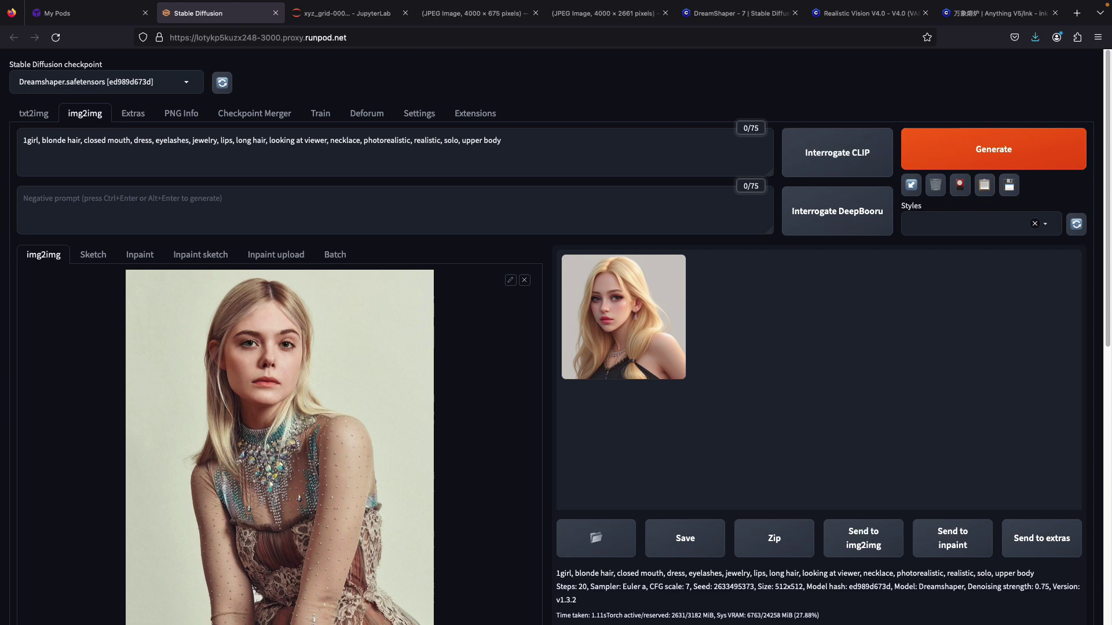
# Step: Lower the denoising strength to 0.48 and return it to 0.75
pyautogui.scroll(-7, 556, 336)
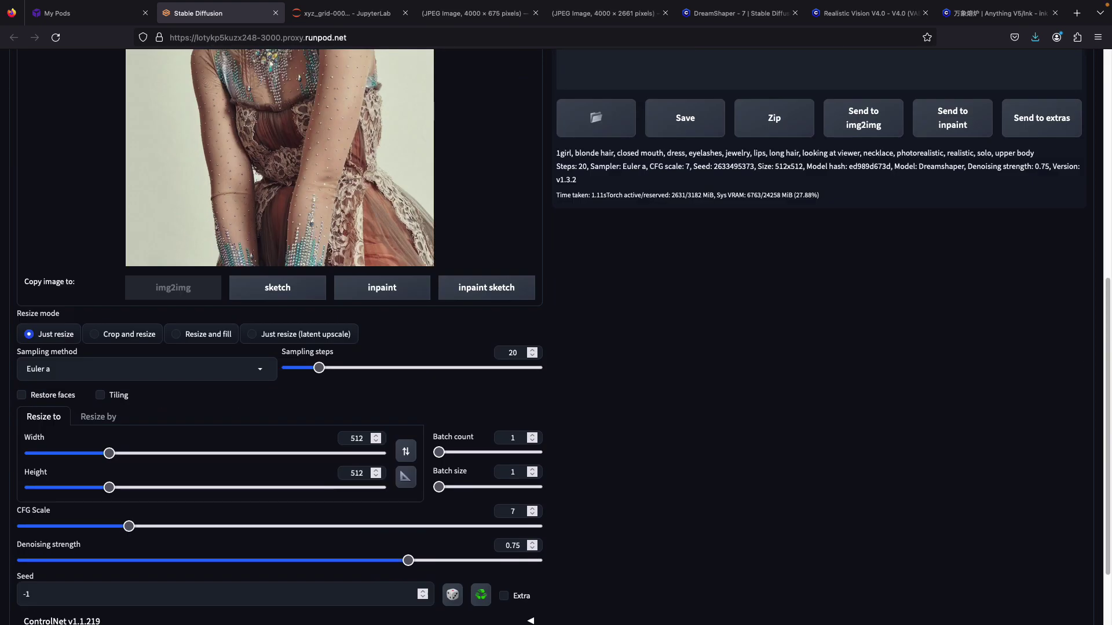
pyautogui.scroll(-2, 556, 336)
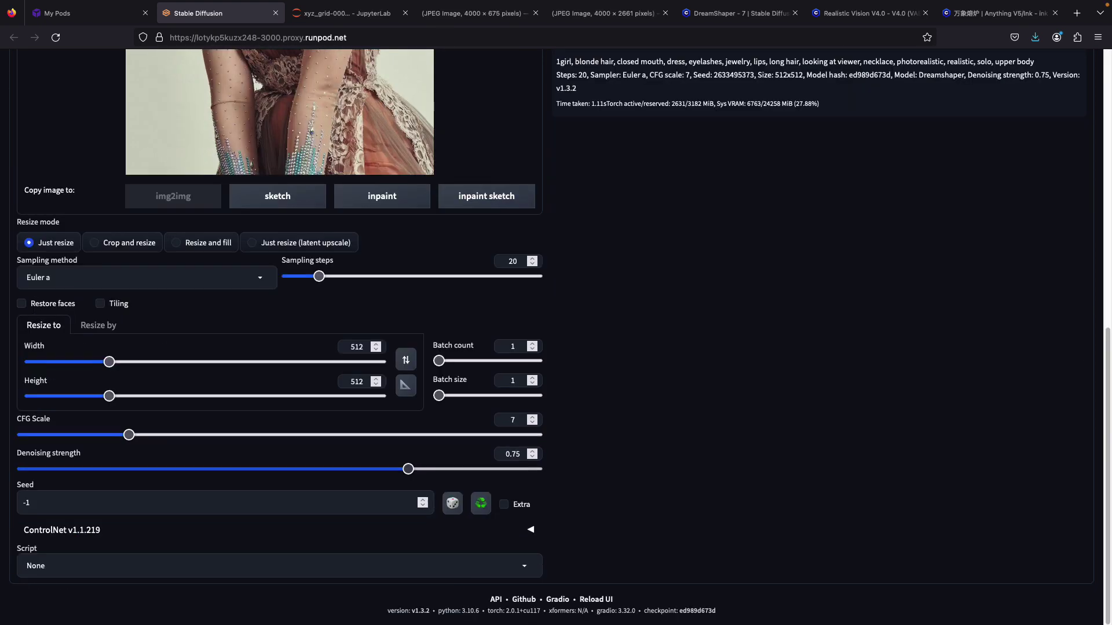
pyautogui.moveTo(408, 469); pyautogui.dragTo(275, 469)
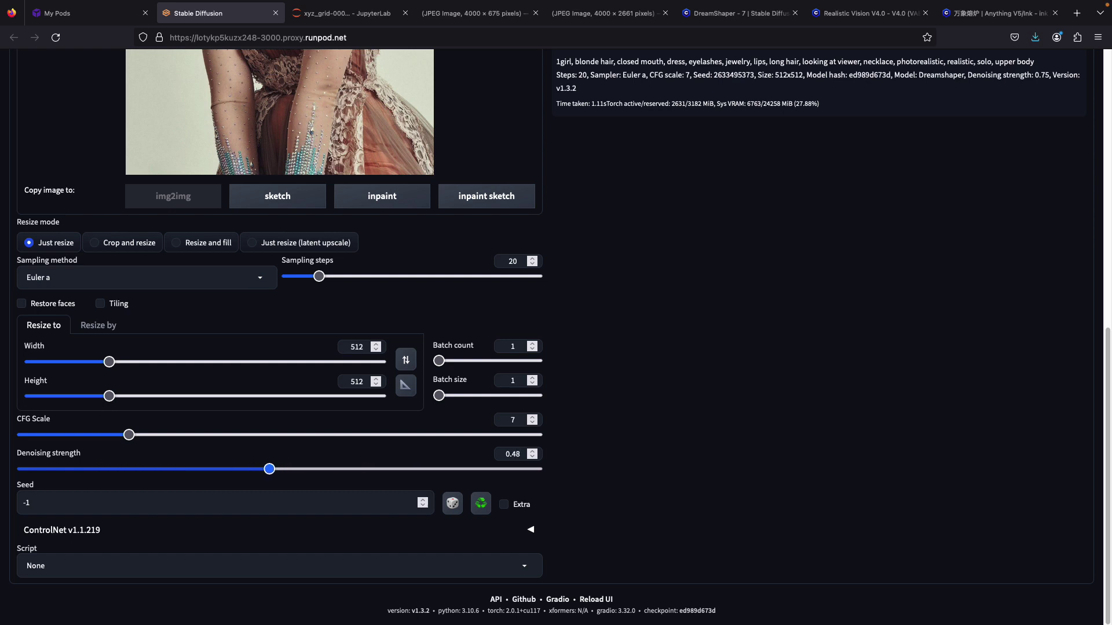
pyautogui.moveTo(269, 469); pyautogui.dragTo(285, 469)
pyautogui.press('Right')
pyautogui.press('Right')
pyautogui.press('Right')
pyautogui.press('Right')
pyautogui.press('Right')
pyautogui.press('Right')
pyautogui.press('Right')
pyautogui.press('Right')
pyautogui.press('Right')
pyautogui.press('Right')
pyautogui.press('Right')
pyautogui.press('Right')
pyautogui.press('Right')
pyautogui.press('Right')
pyautogui.press('Right')
pyautogui.press('Right')
pyautogui.press('Right')
pyautogui.press('Right')
pyautogui.press('Right')
pyautogui.press('Right')
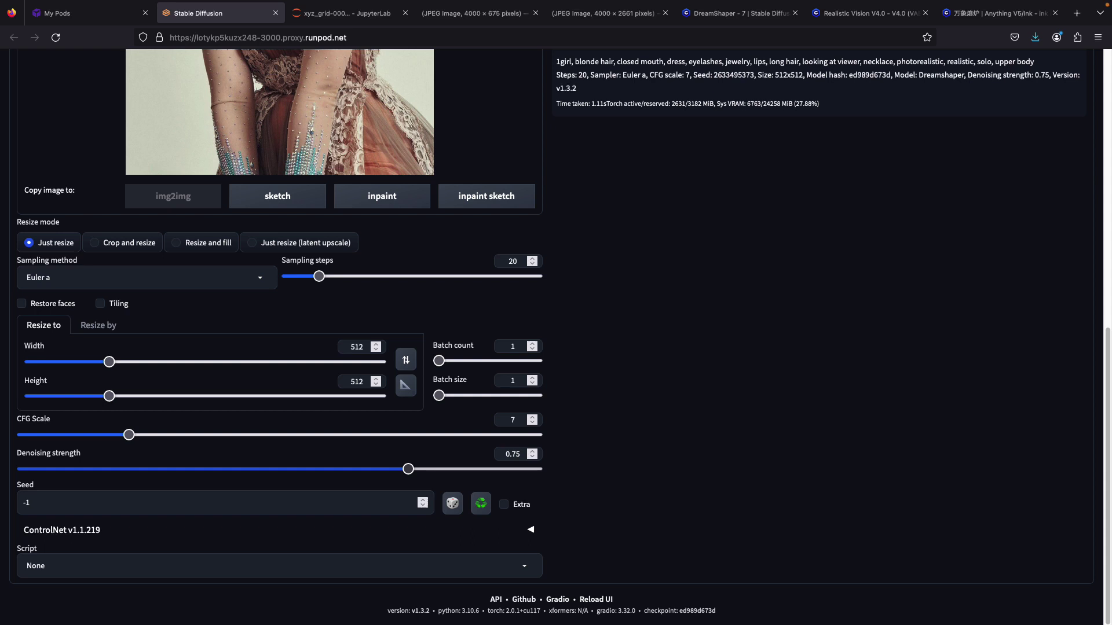
# Step: Set the denoising strength to 0.5 and generate a new image from the portrait
pyautogui.press('Left')
pyautogui.press('Left')
pyautogui.press('Left')
pyautogui.press('Left')
pyautogui.press('Left')
pyautogui.press('Left')
pyautogui.press('Left')
pyautogui.press('Left')
pyautogui.press('Left')
pyautogui.press('Left')
pyautogui.press('Left')
pyautogui.press('Left')
pyautogui.press('Left')
pyautogui.press('Left')
pyautogui.press('Left')
pyautogui.press('Left')
pyautogui.press('Left')
pyautogui.press('Left')
pyautogui.press('Left')
pyautogui.press('Left')
pyautogui.press('Left')
pyautogui.press('Left')
pyautogui.press('Left')
pyautogui.press('Left')
pyautogui.press('Left')
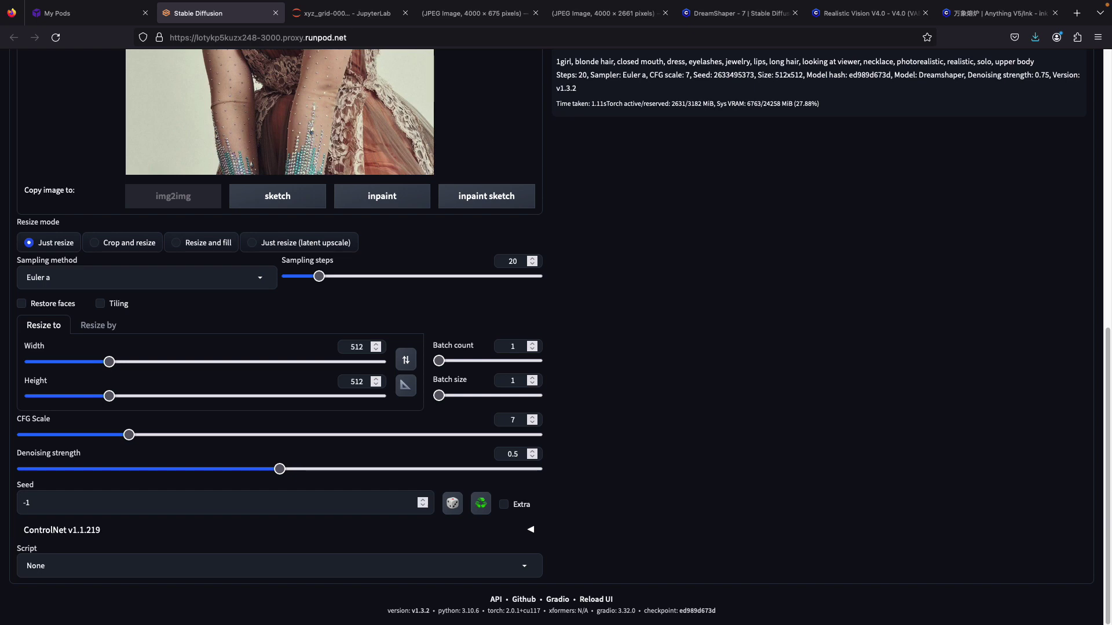
pyautogui.scroll(8, 551, 337)
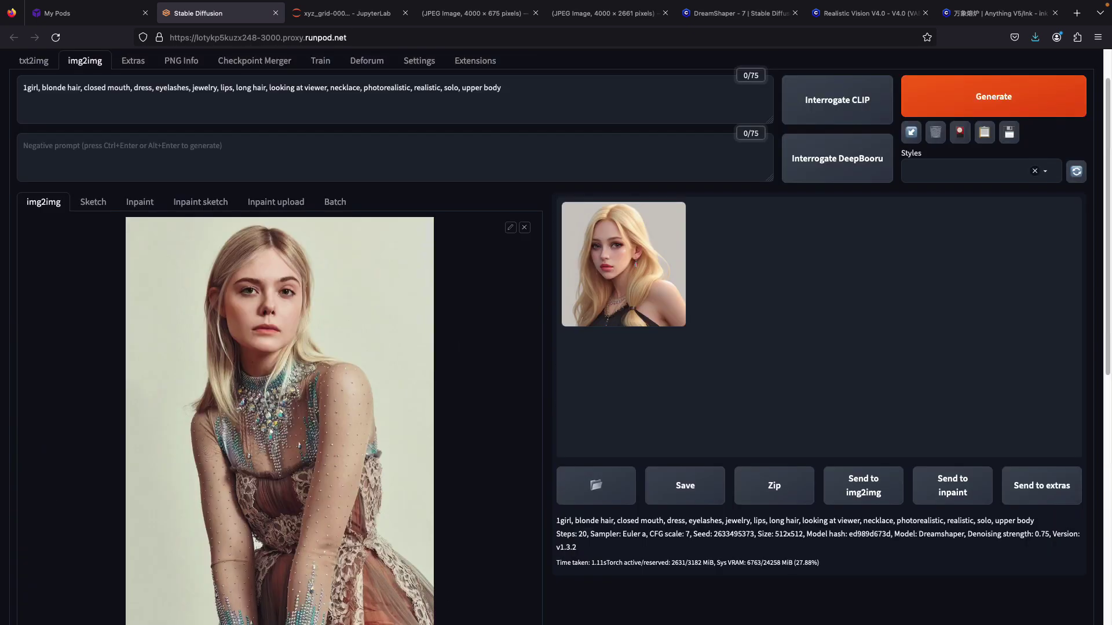
pyautogui.scroll(-8, 556, 335)
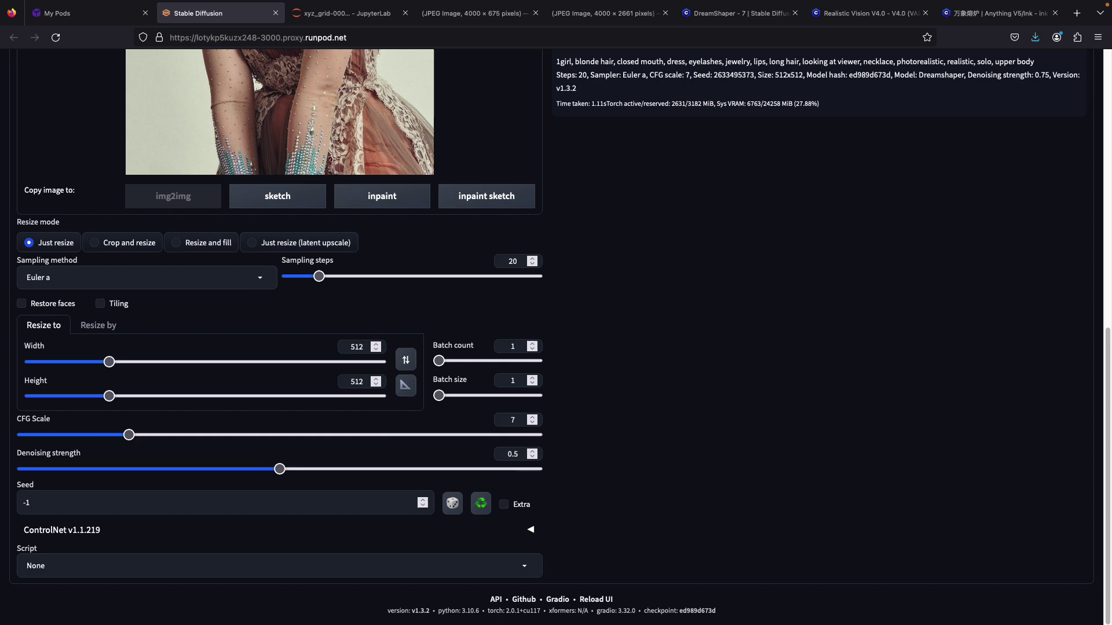
pyautogui.scroll(8, 556, 336)
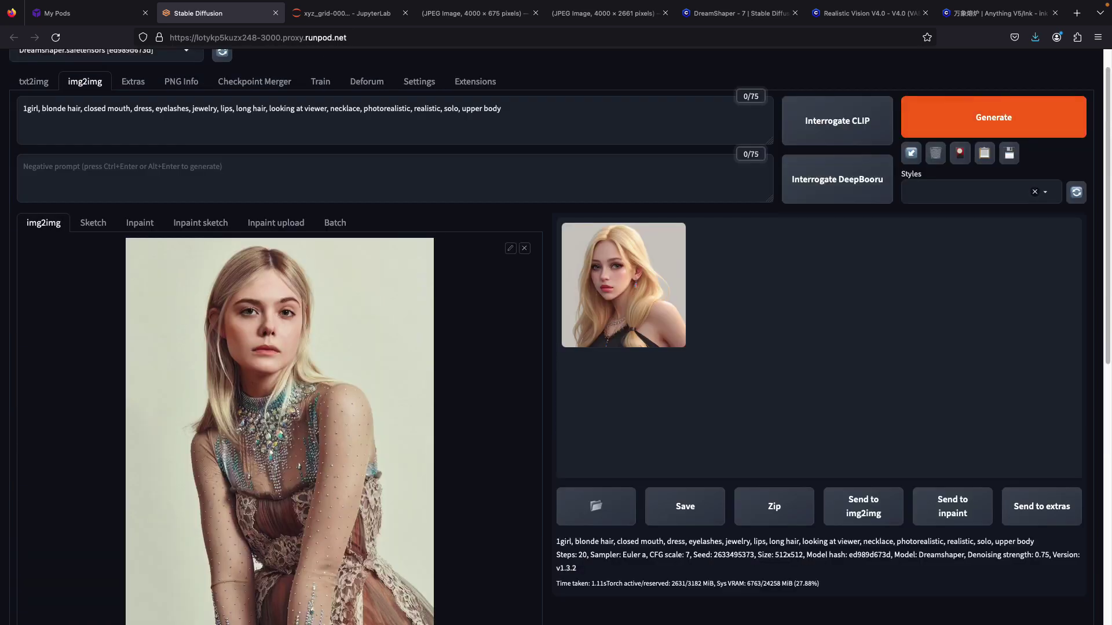
pyautogui.click(962, 117)
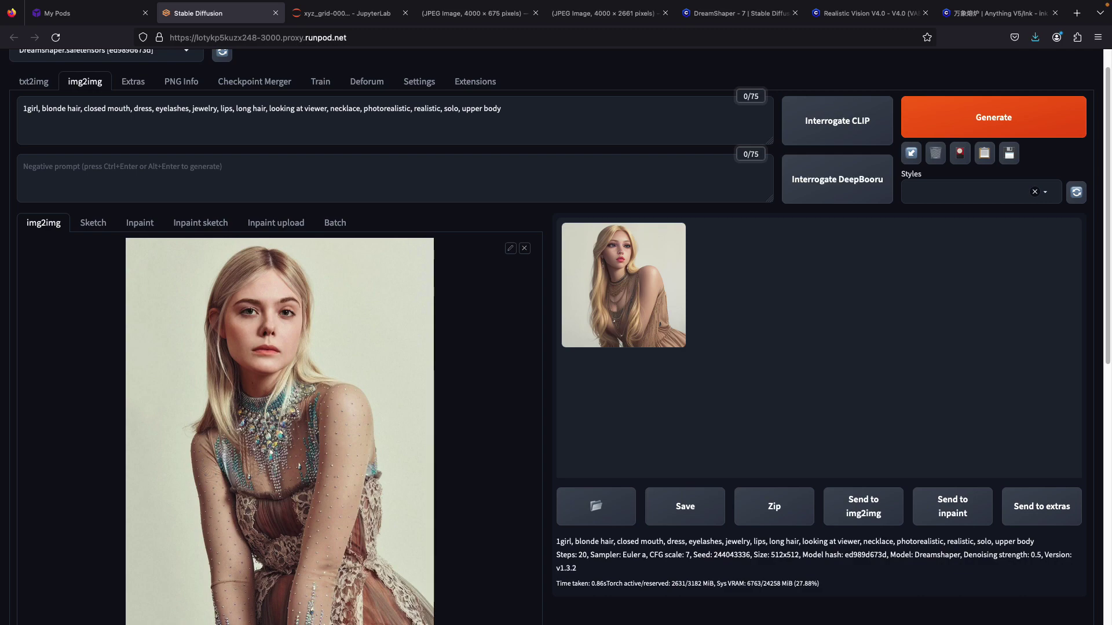
# Step: Lower the denoising strength to 0.25 and generate the portrait again
pyautogui.scroll(-3, 556, 336)
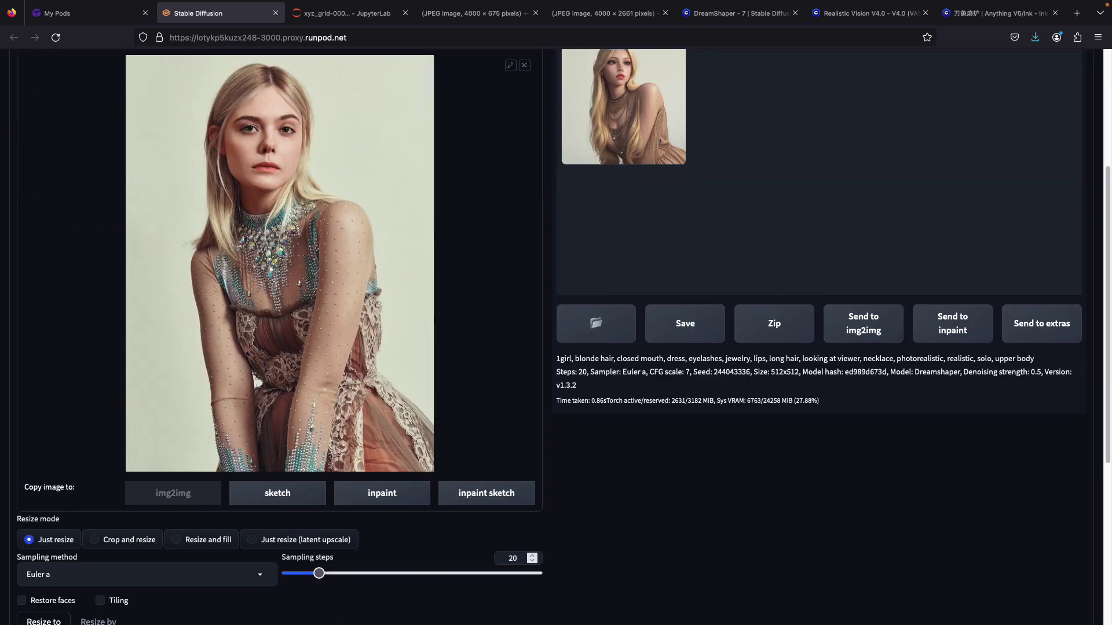
pyautogui.scroll(-5, 556, 336)
pyautogui.scroll(6, 555, 336)
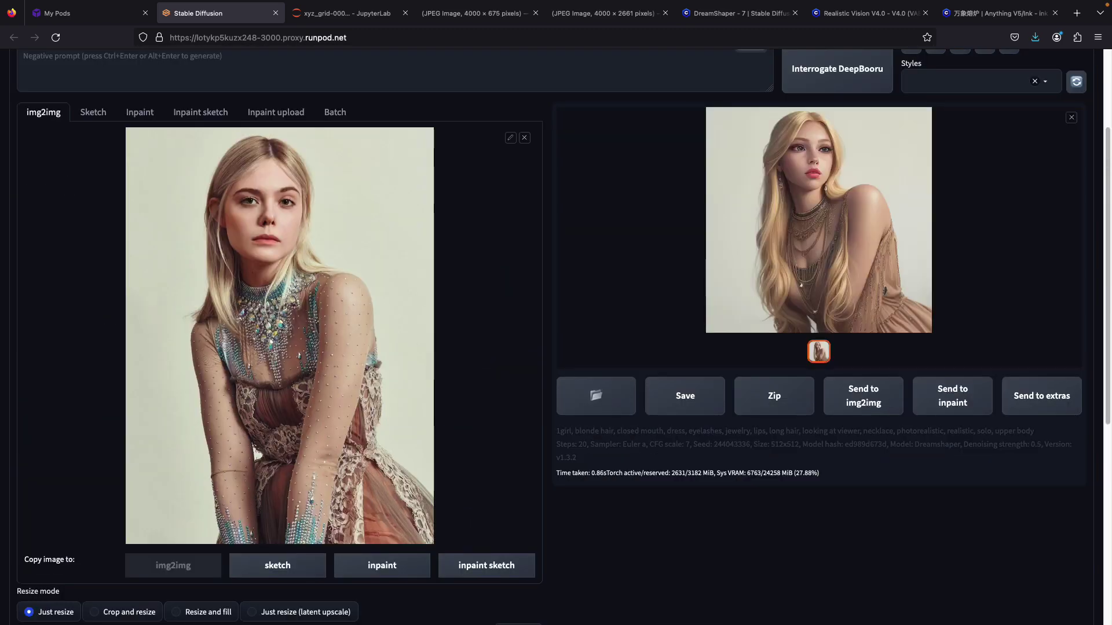
pyautogui.scroll(-6, 278, 463)
pyautogui.moveTo(280, 469); pyautogui.dragTo(151, 468)
pyautogui.scroll(7, 151, 469)
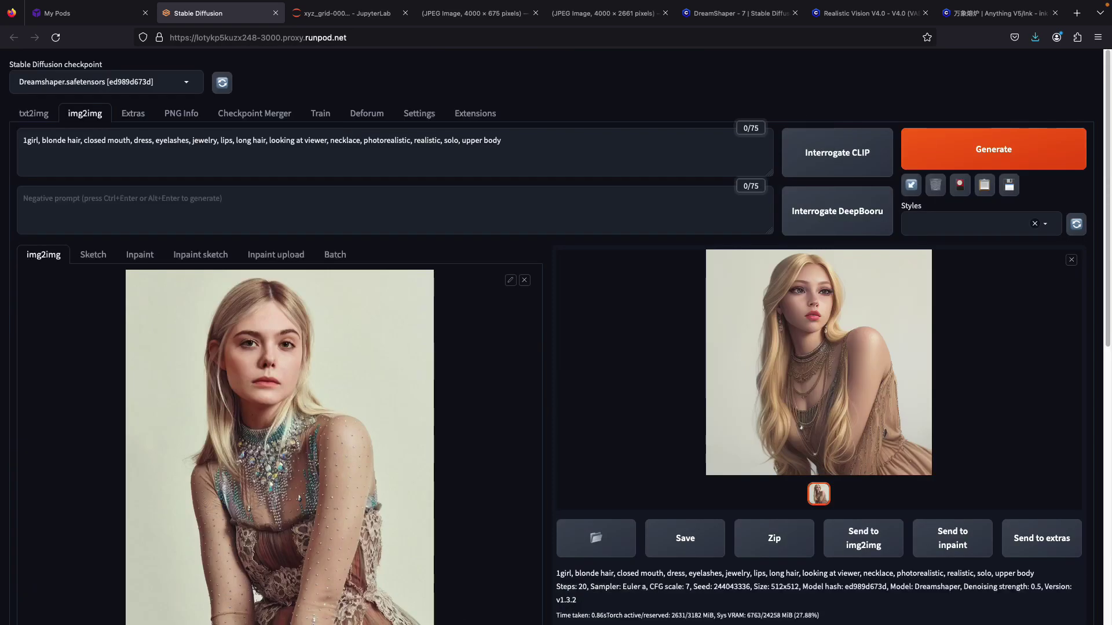
pyautogui.click(963, 157)
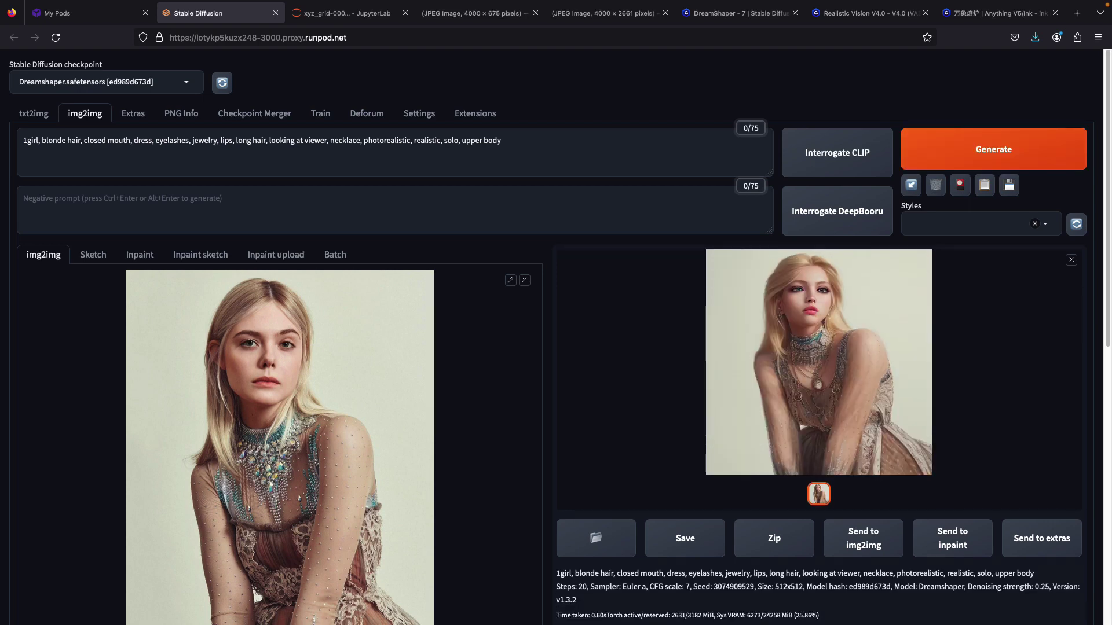
# Step: Lower the denoising strength to 0.15 and generate another version of the portrait
pyautogui.scroll(-9, 556, 336)
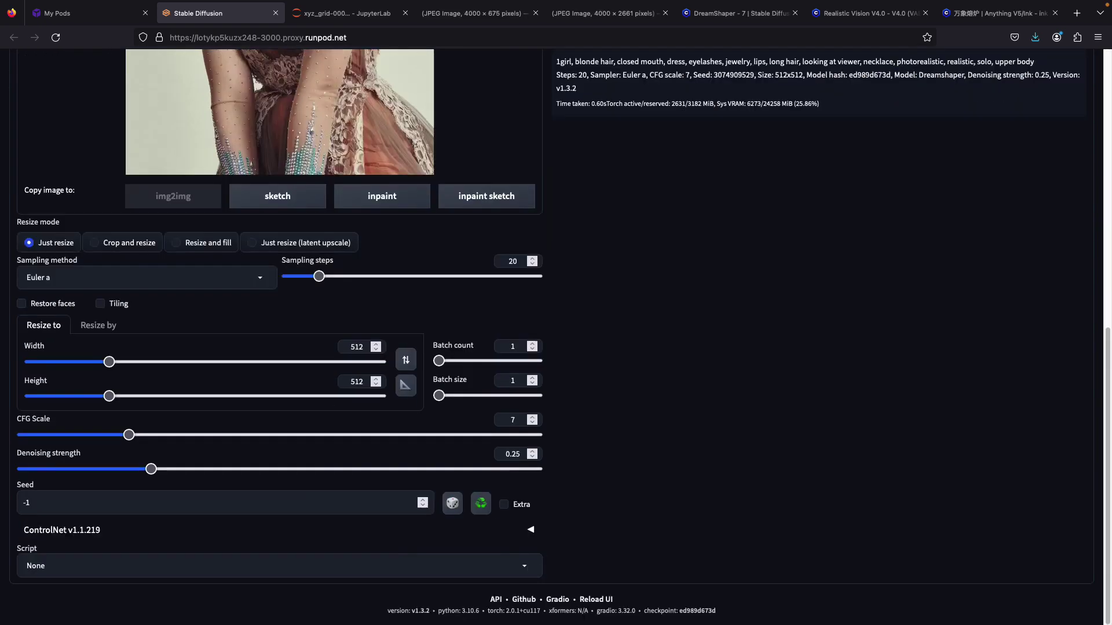
pyautogui.moveTo(150, 469); pyautogui.dragTo(100, 469)
pyautogui.scroll(10, 556, 336)
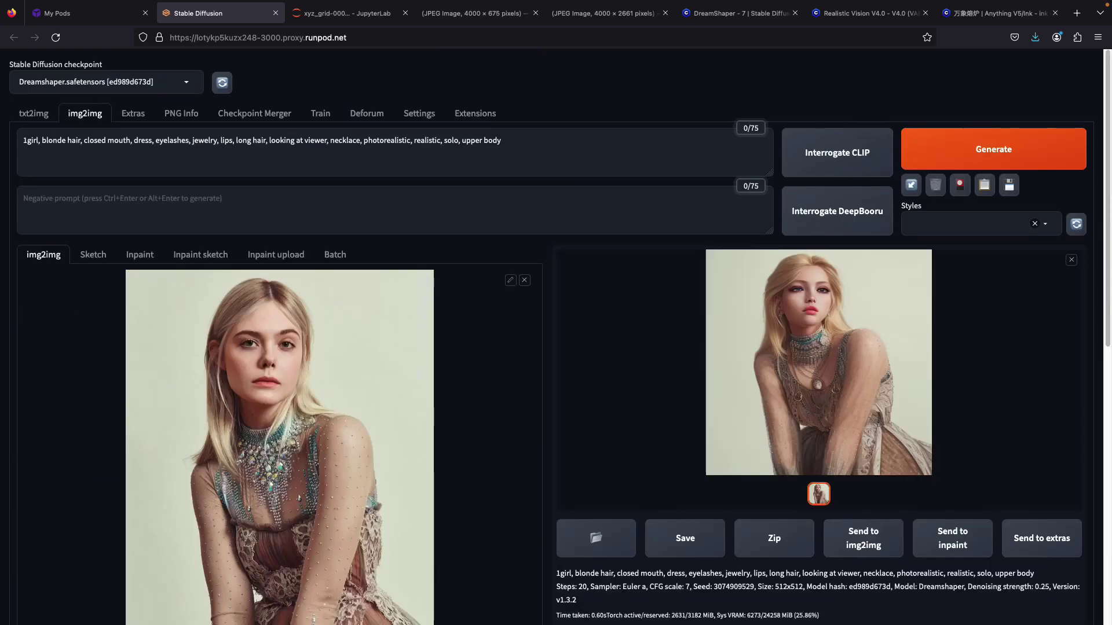
pyautogui.click(947, 149)
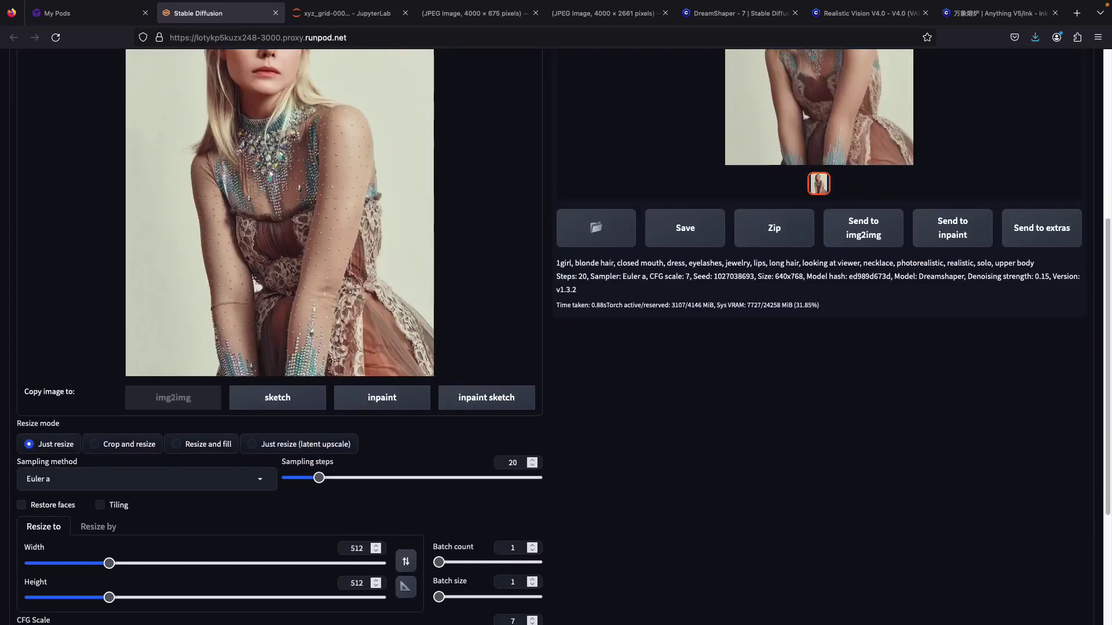
# Step: Raise the denoising strength to about 0.75 and start generating the portrait once more
pyautogui.scroll(-5, 556, 336)
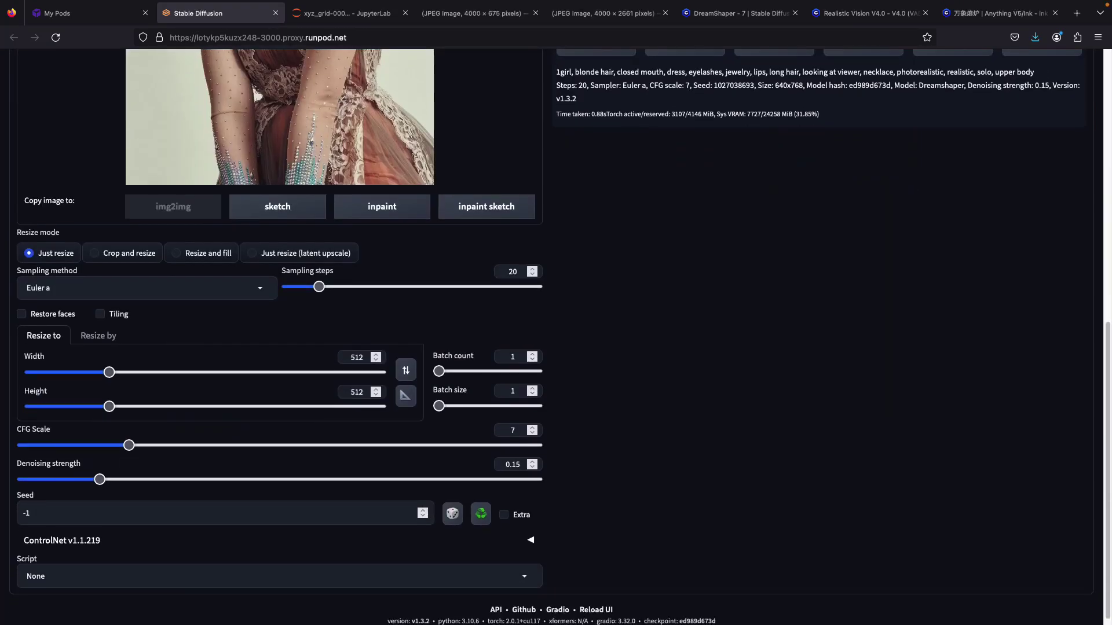
pyautogui.moveTo(99, 469); pyautogui.dragTo(408, 469)
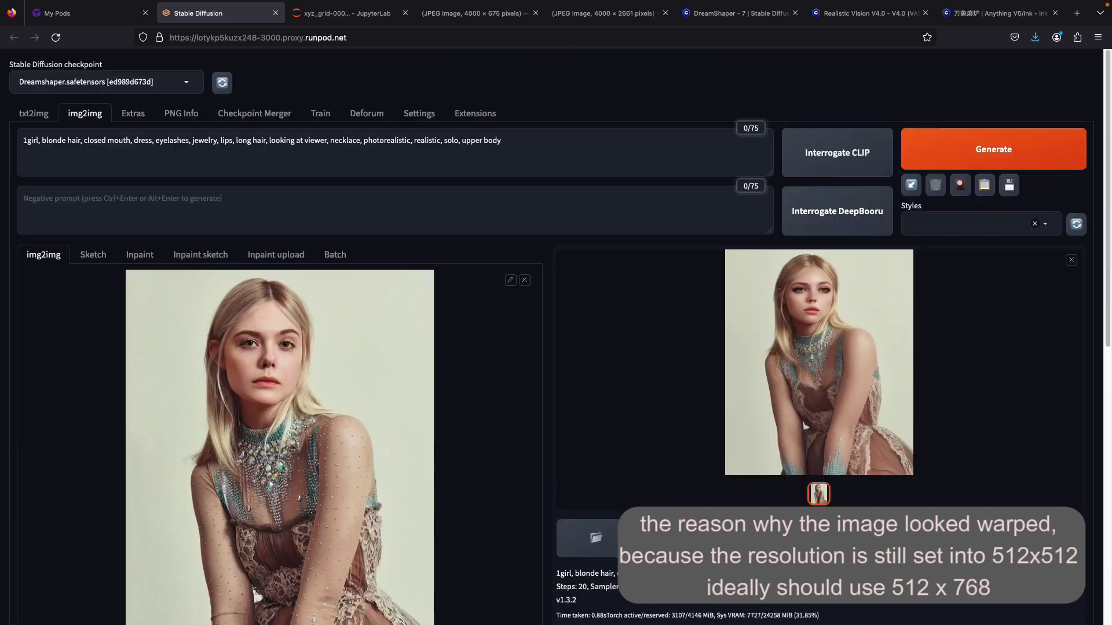
pyautogui.click(993, 149)
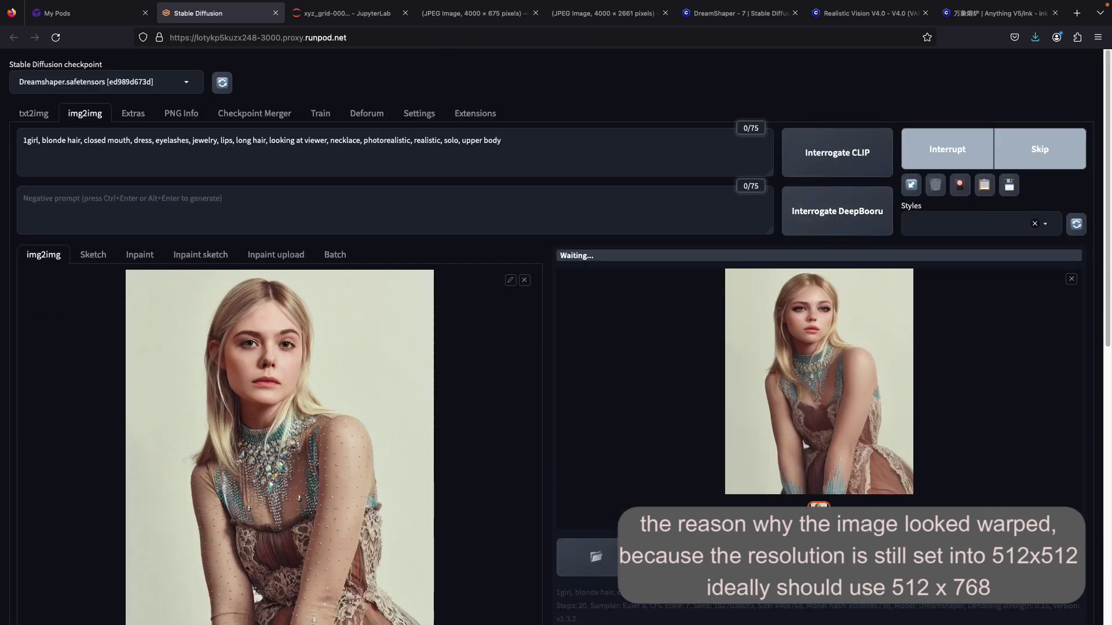